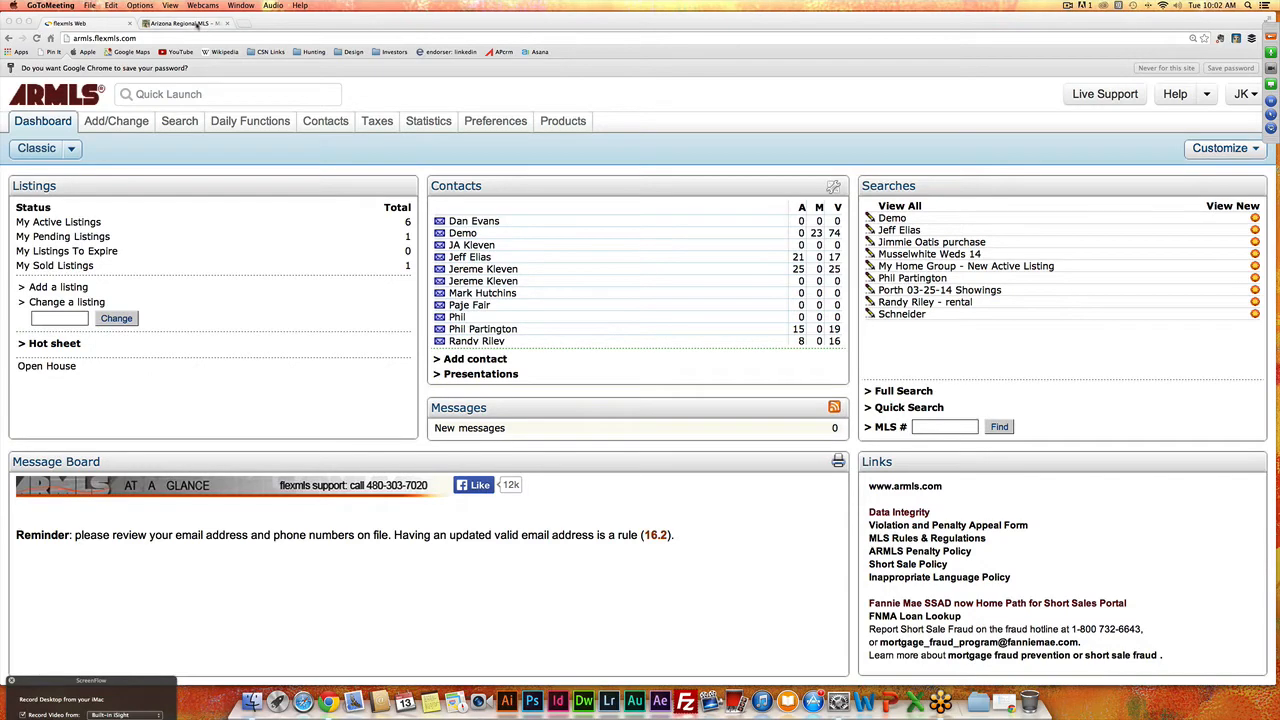
- Open the Comparable Properties report for the subject property in the IMAPP tax records
click(197, 23)
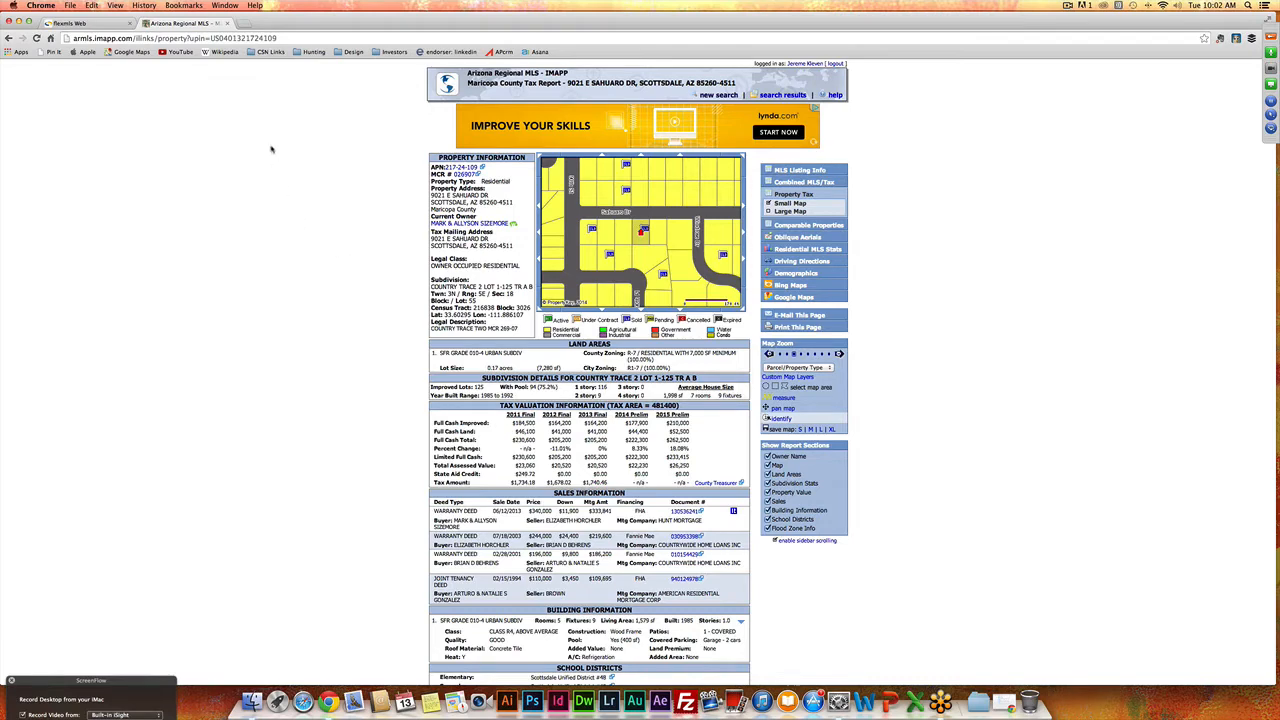
click(100, 23)
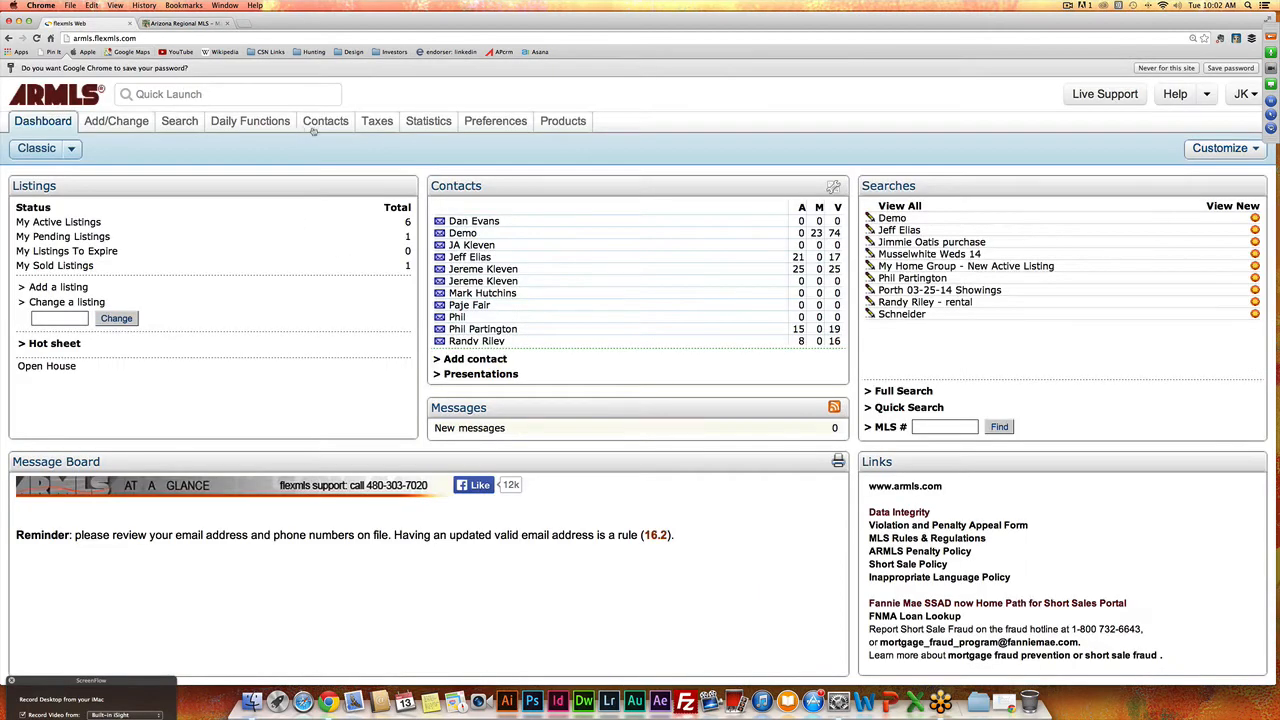
mouse_move(383, 138)
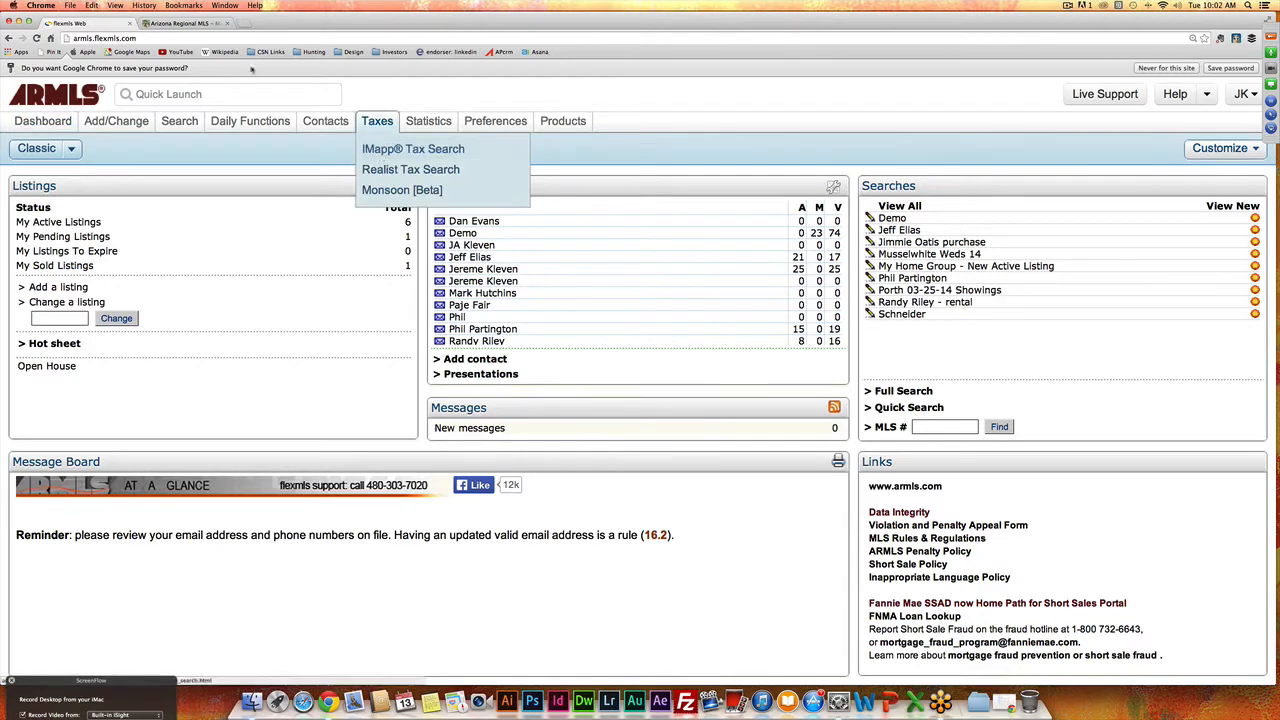
click(200, 23)
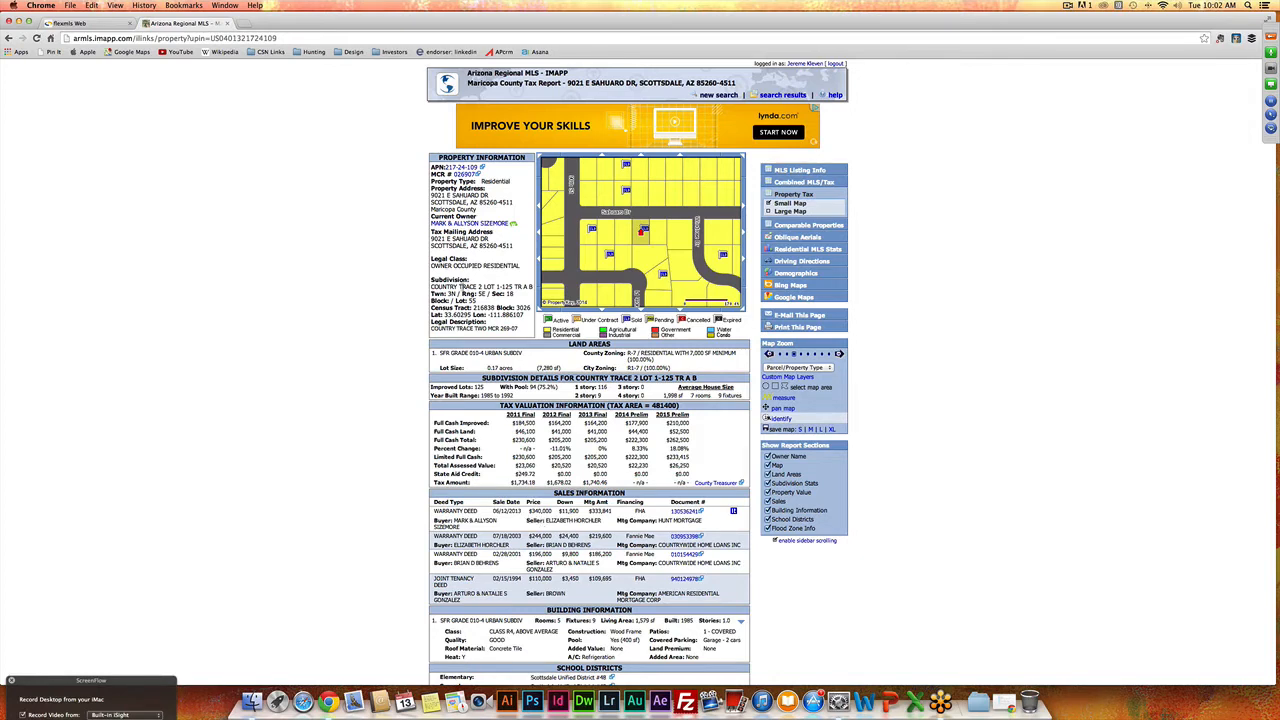
click(797, 228)
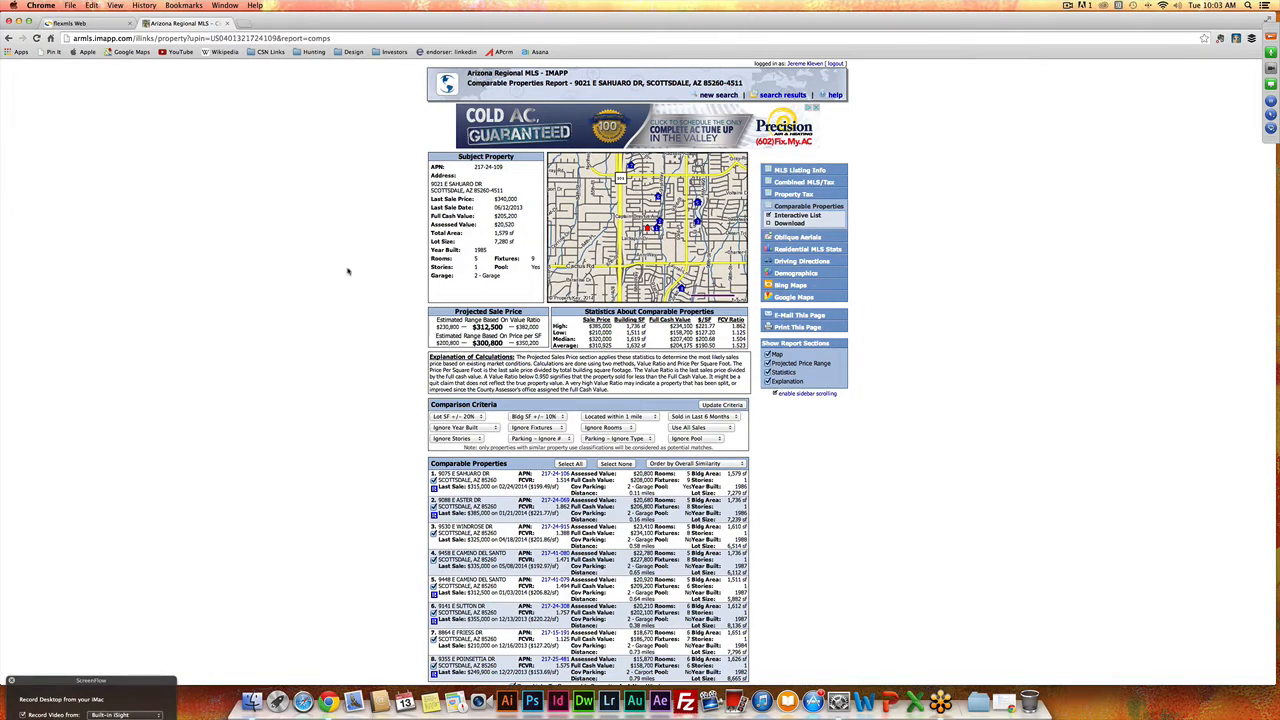
- Exclude the comparable properties last sold for $210,000 and $385,000 from the projected sale price calculation
scroll(341, 274, down, 3)
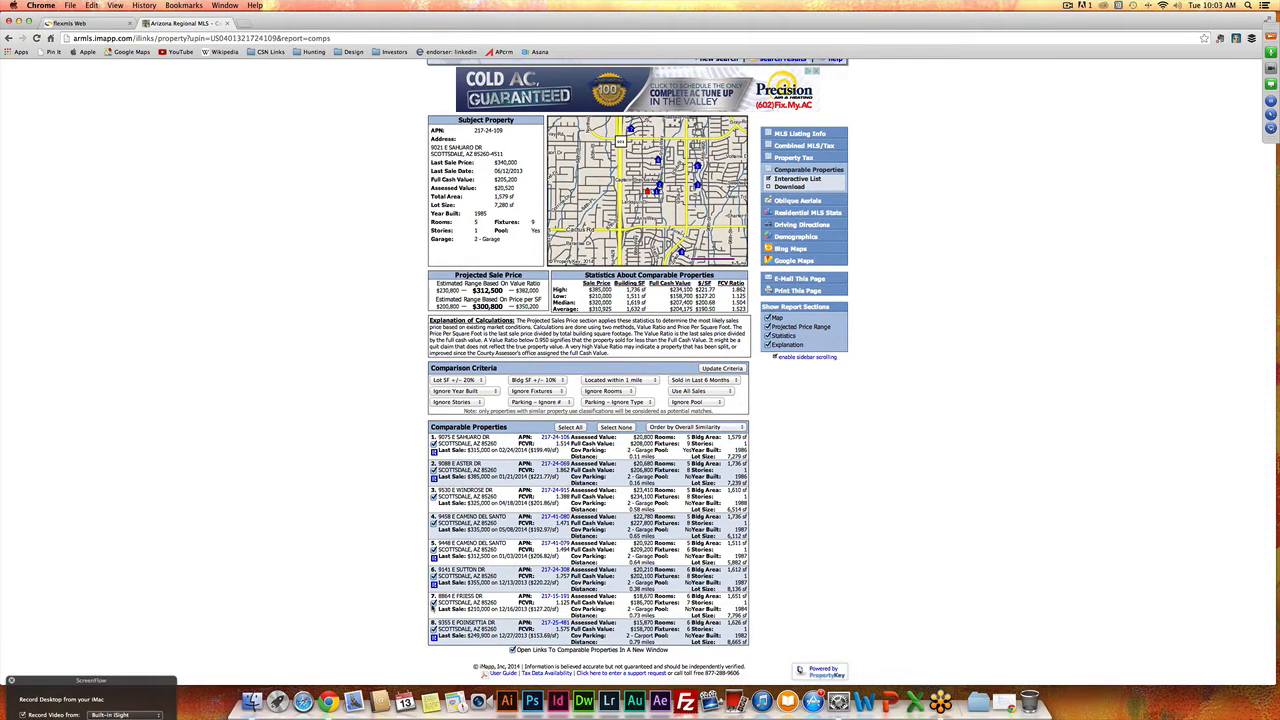
click(433, 602)
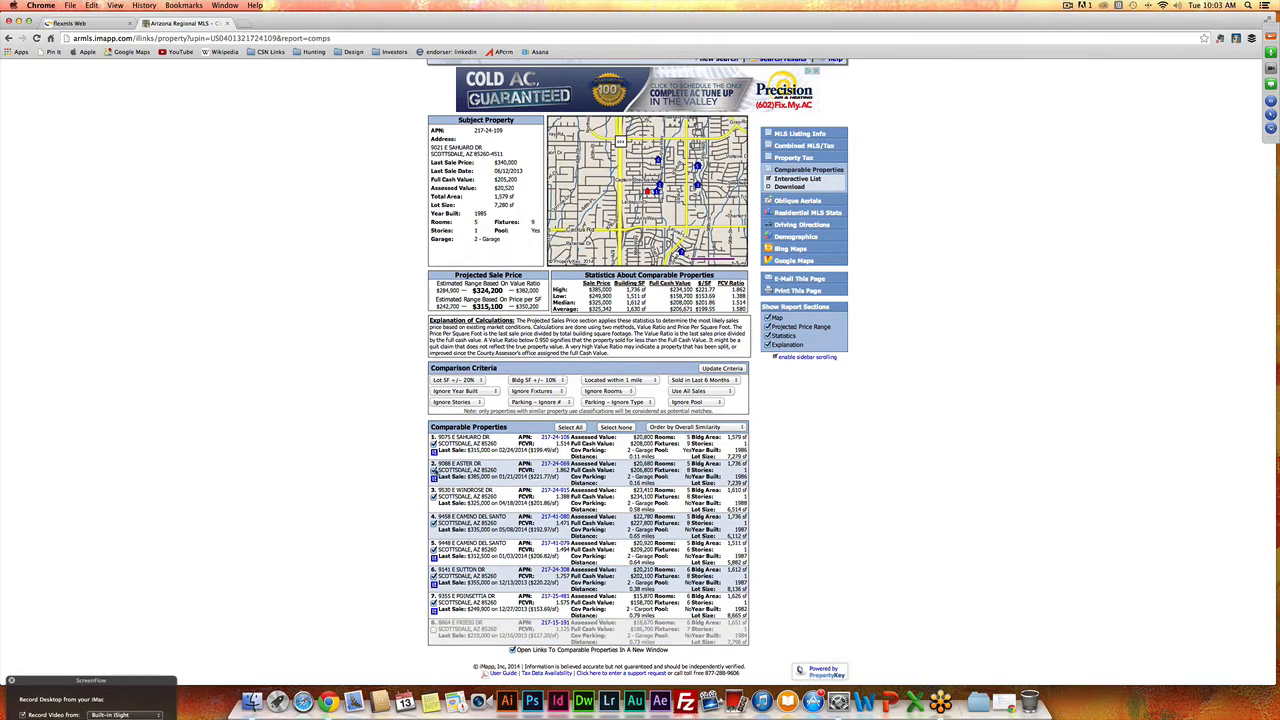
click(435, 476)
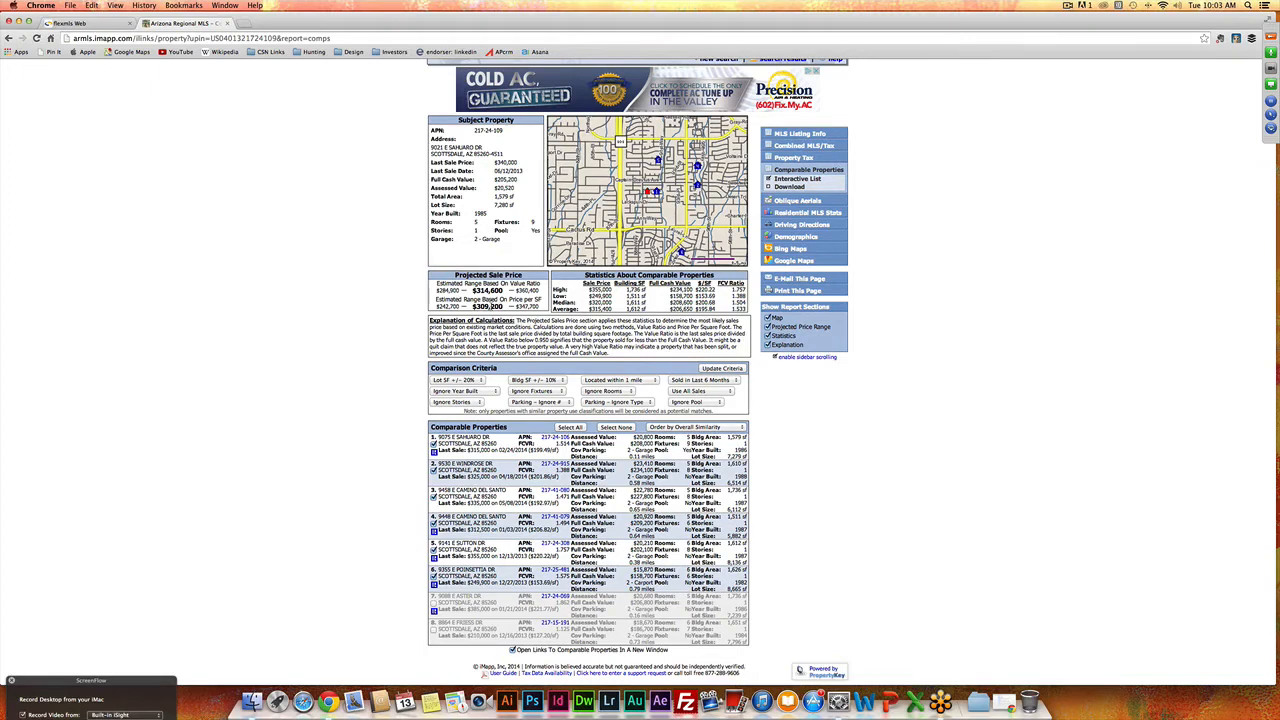
- Limit the comparables to those sold in 3 months and look through the location distance options
click(736, 383)
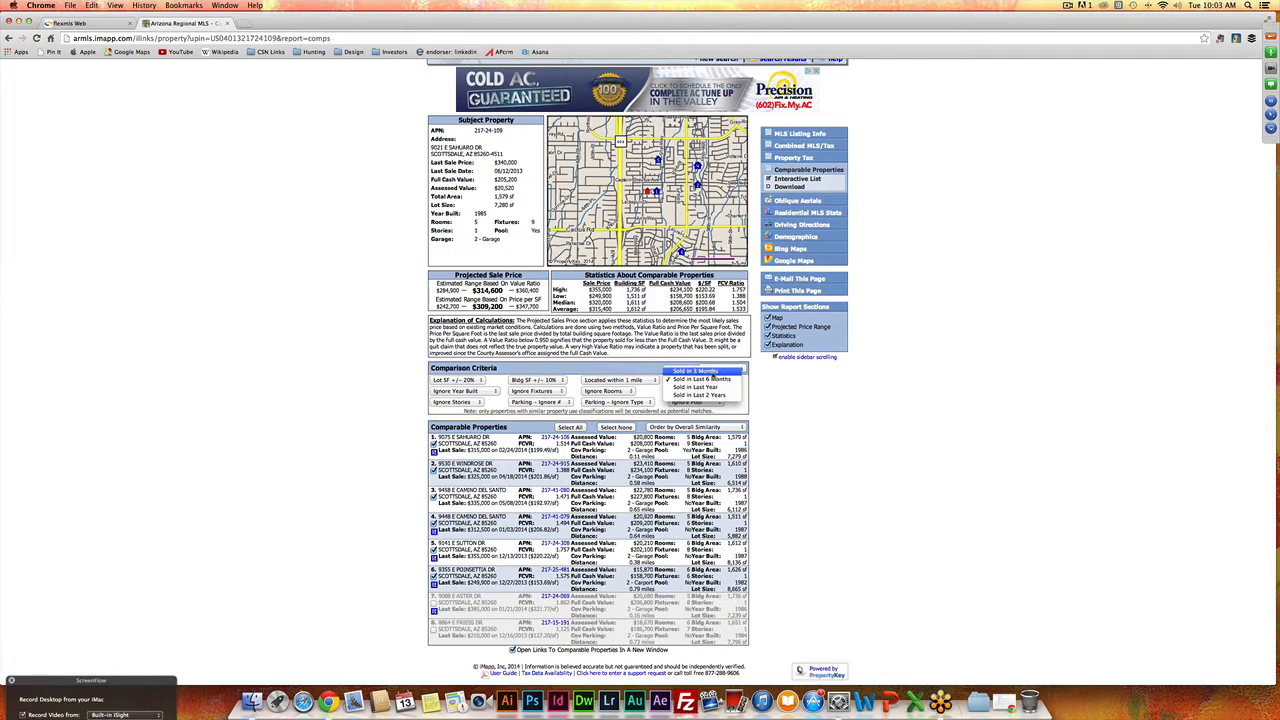
click(716, 372)
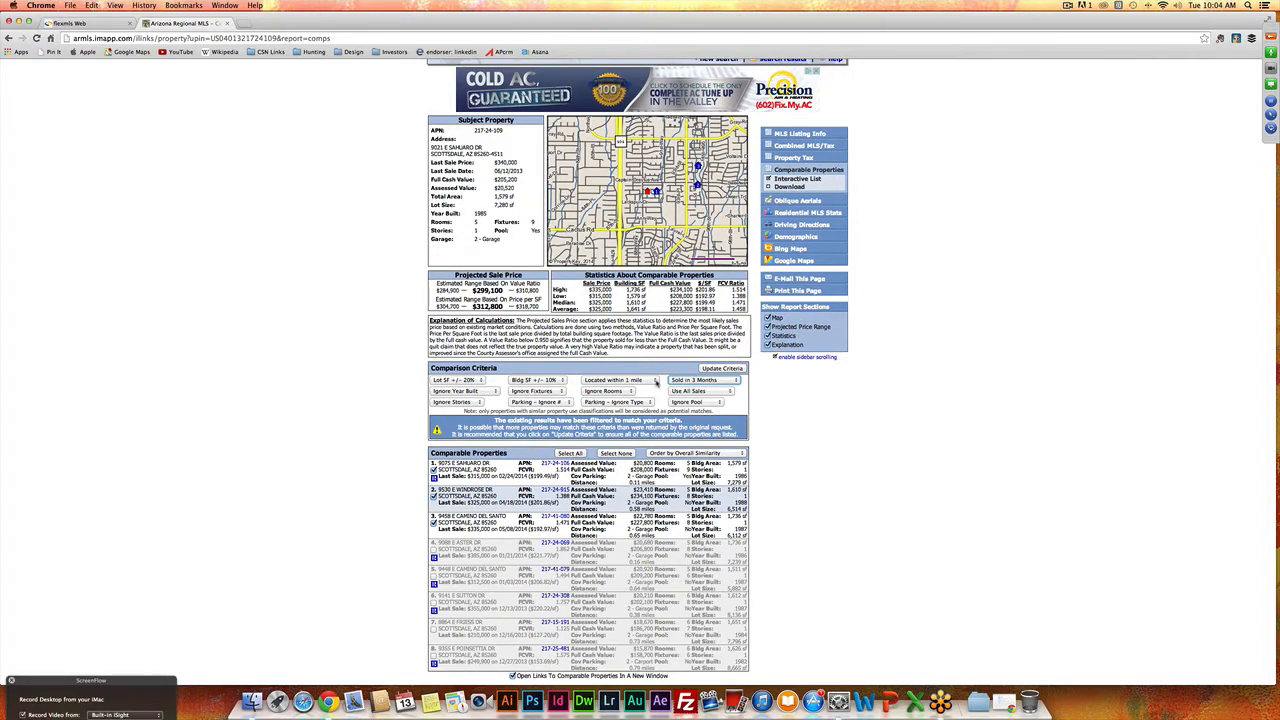
click(656, 384)
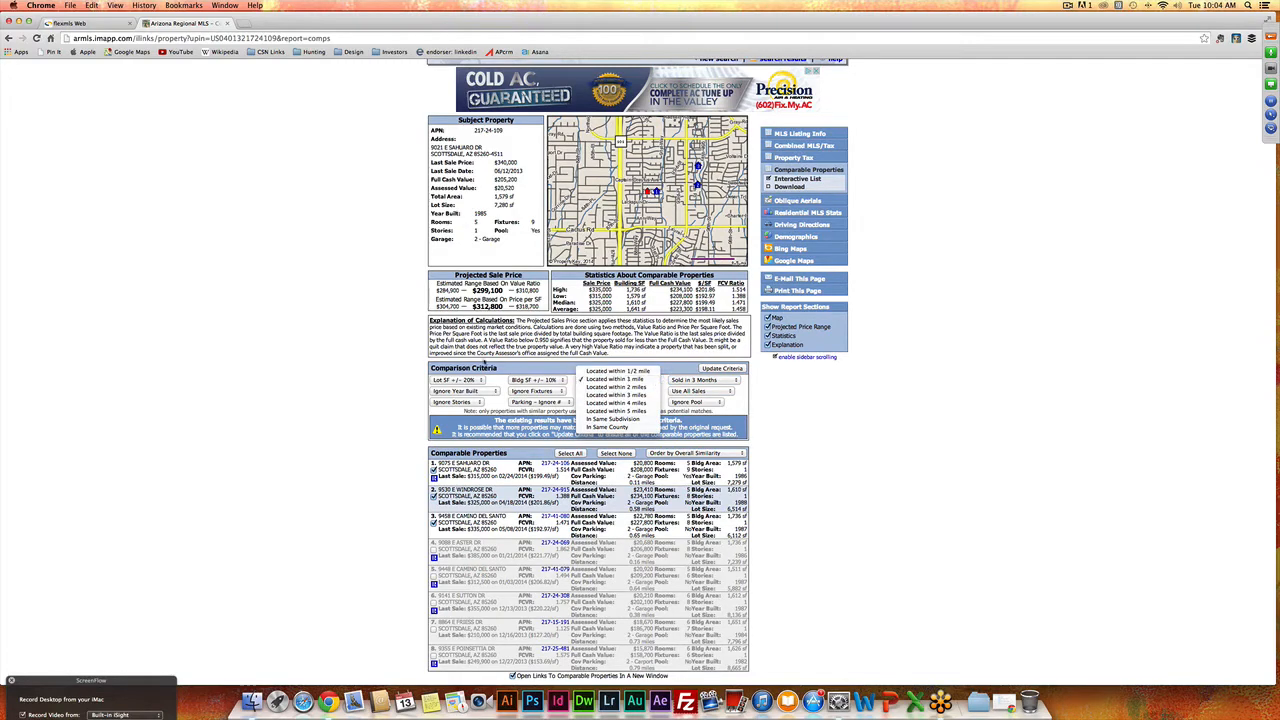
click(368, 340)
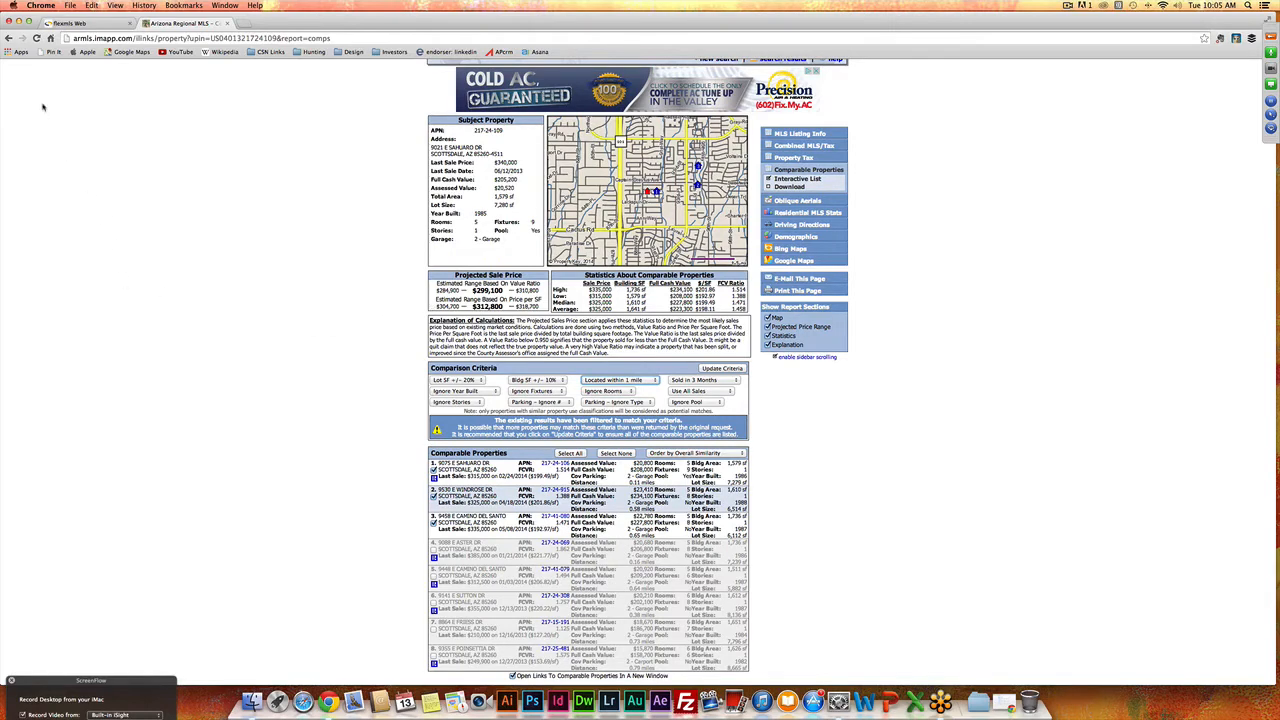
- Return to the property tax report and view the sale details of three nearby flagged parcels on its map
click(8, 38)
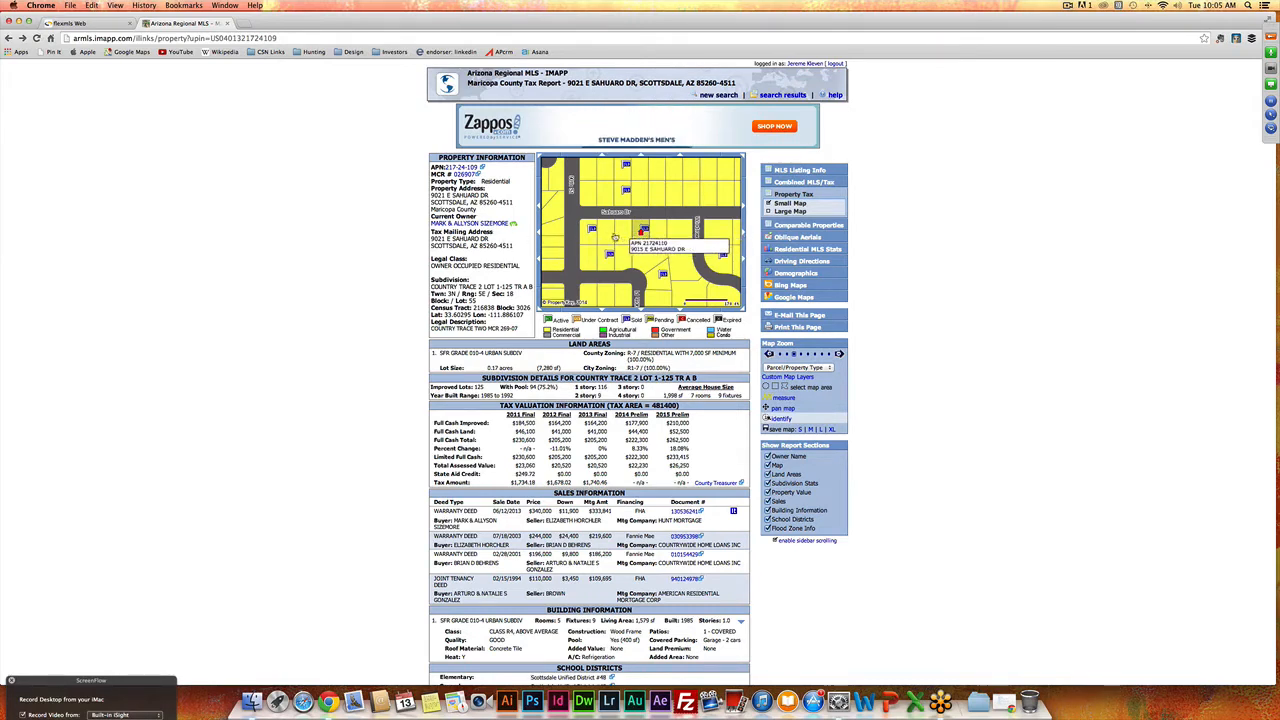
click(590, 233)
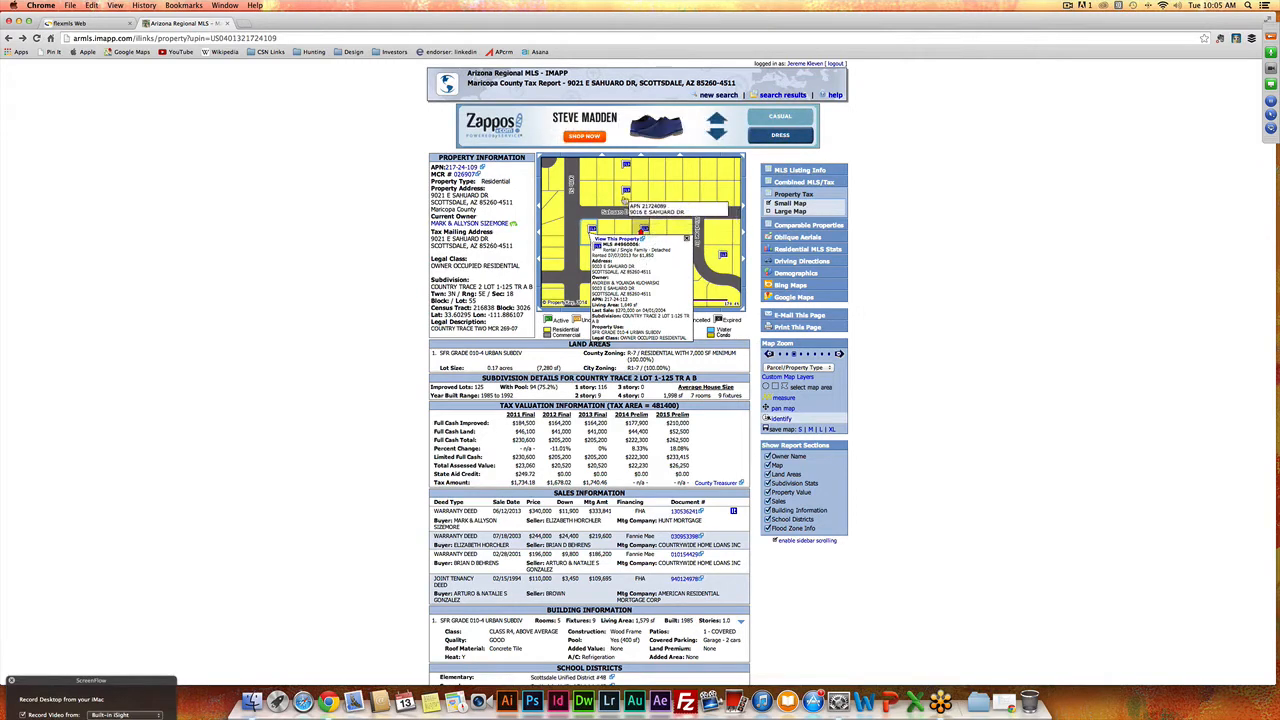
click(625, 192)
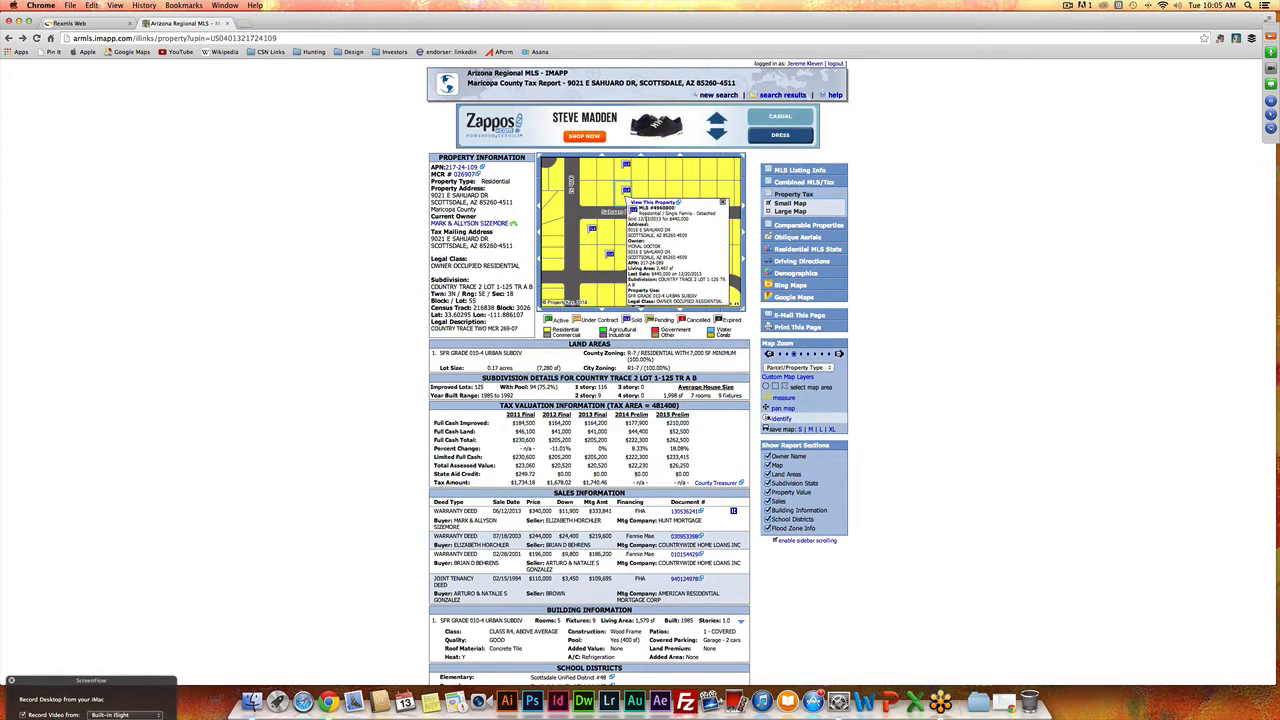
mouse_move(625, 172)
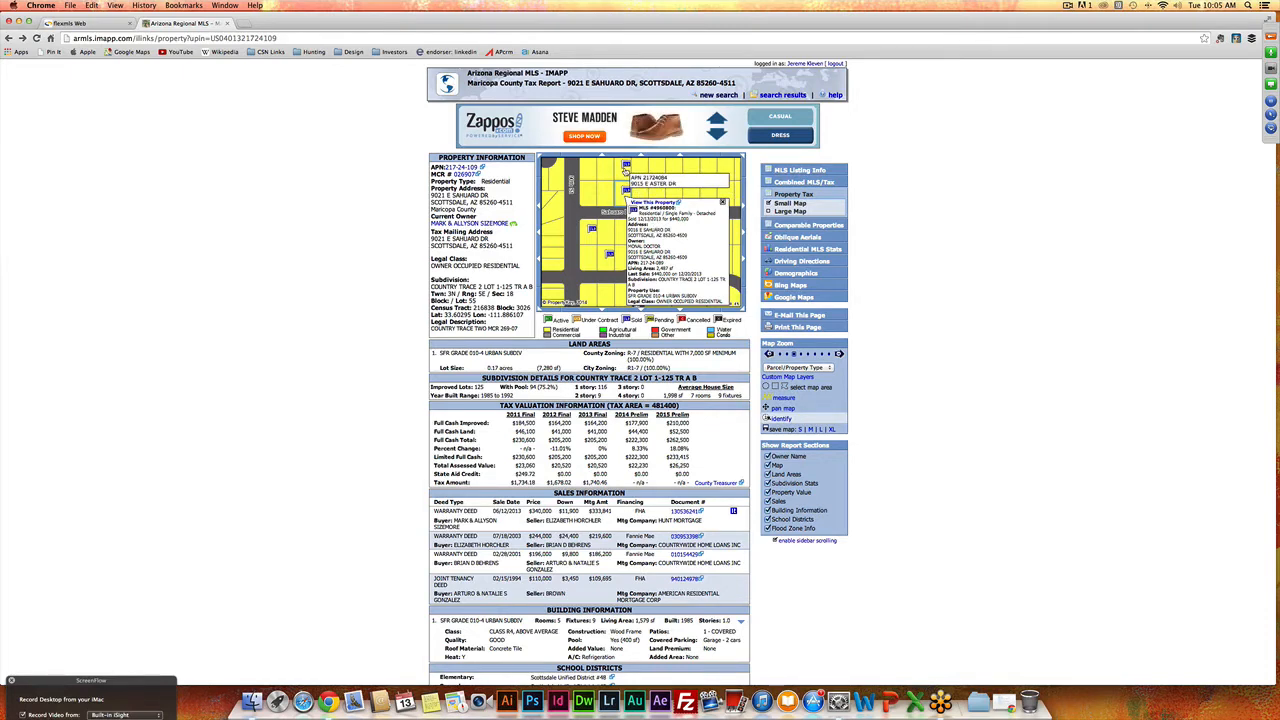
click(625, 170)
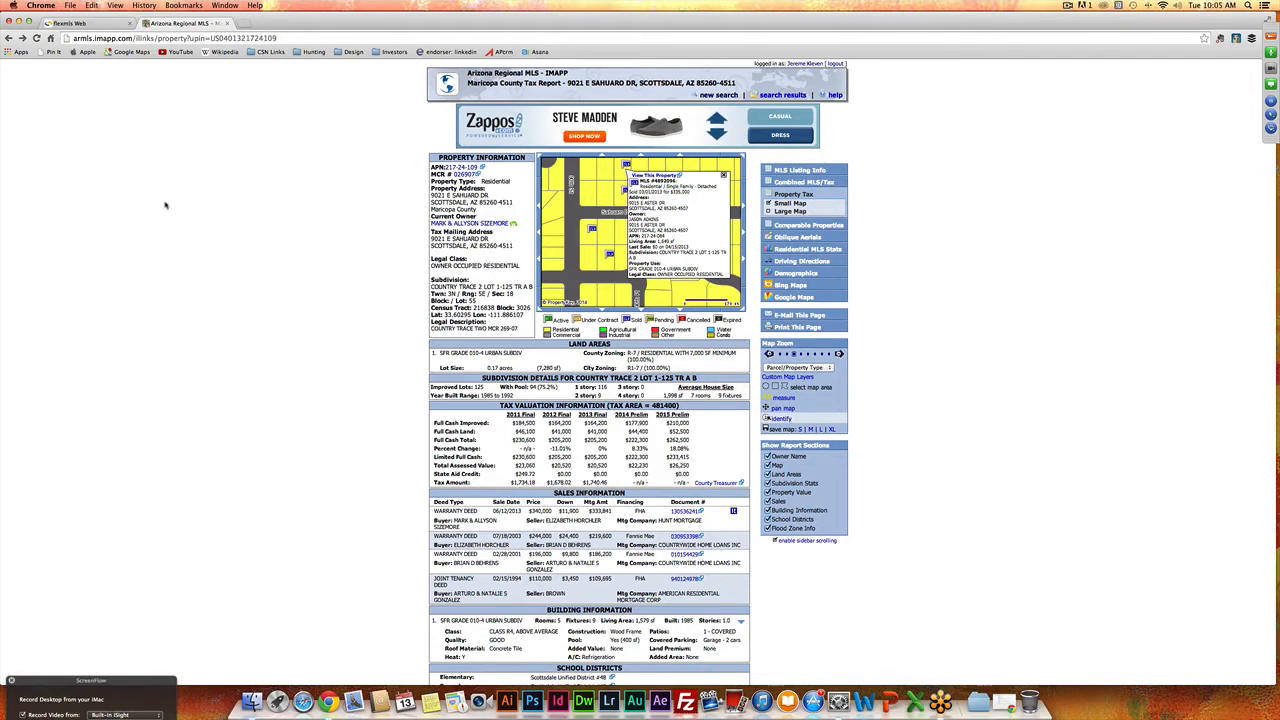
- Switch to flexmls and start a map search using the 1 - Residential (ARMLS) quick search
click(85, 24)
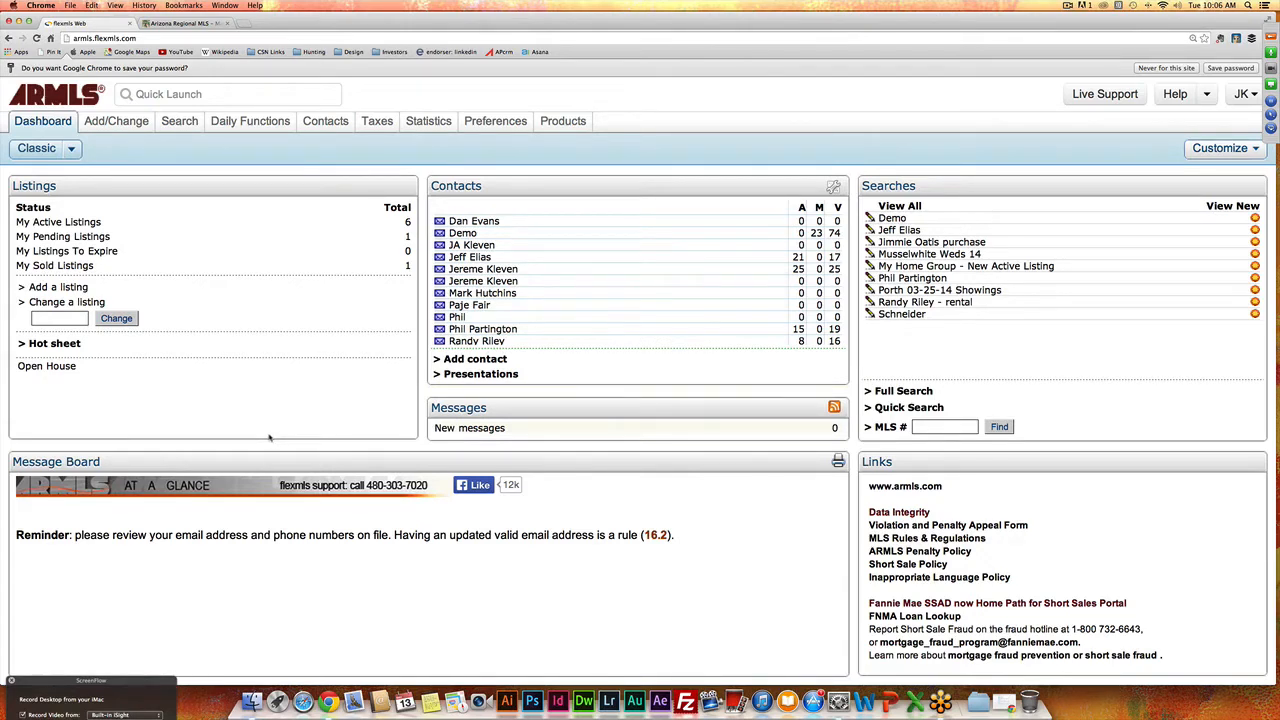
mouse_move(181, 128)
click(186, 192)
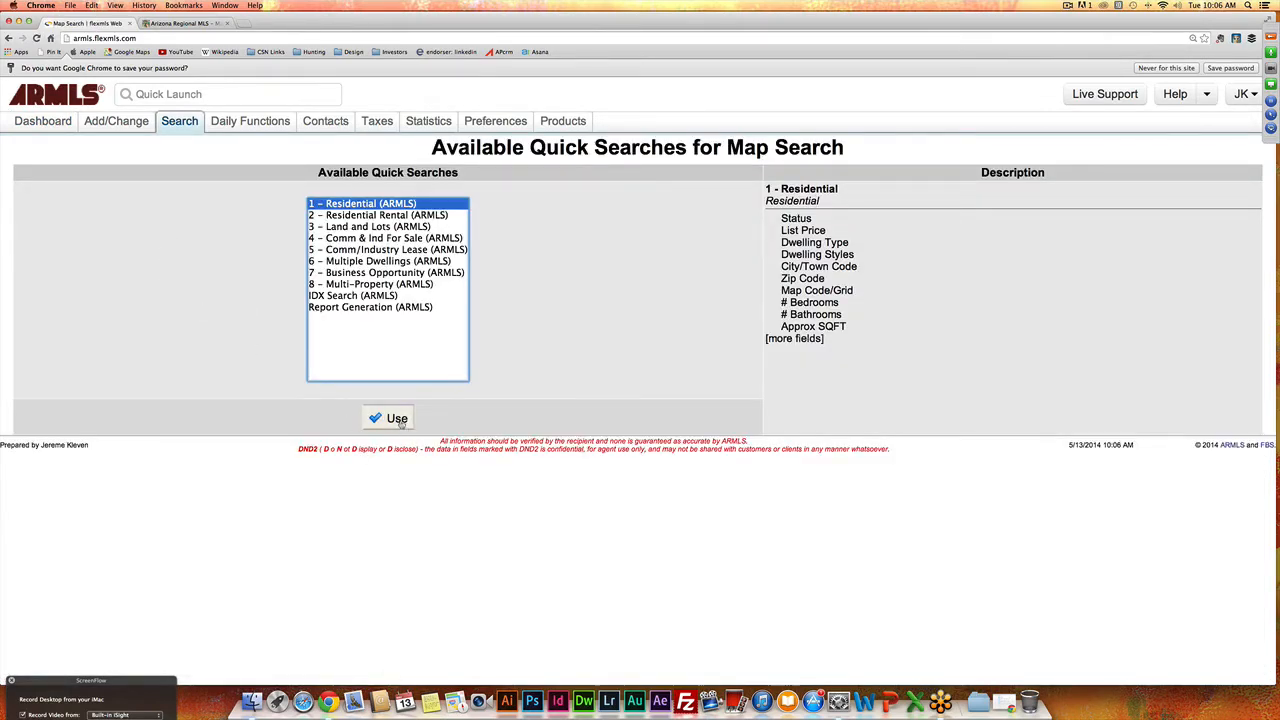
click(397, 420)
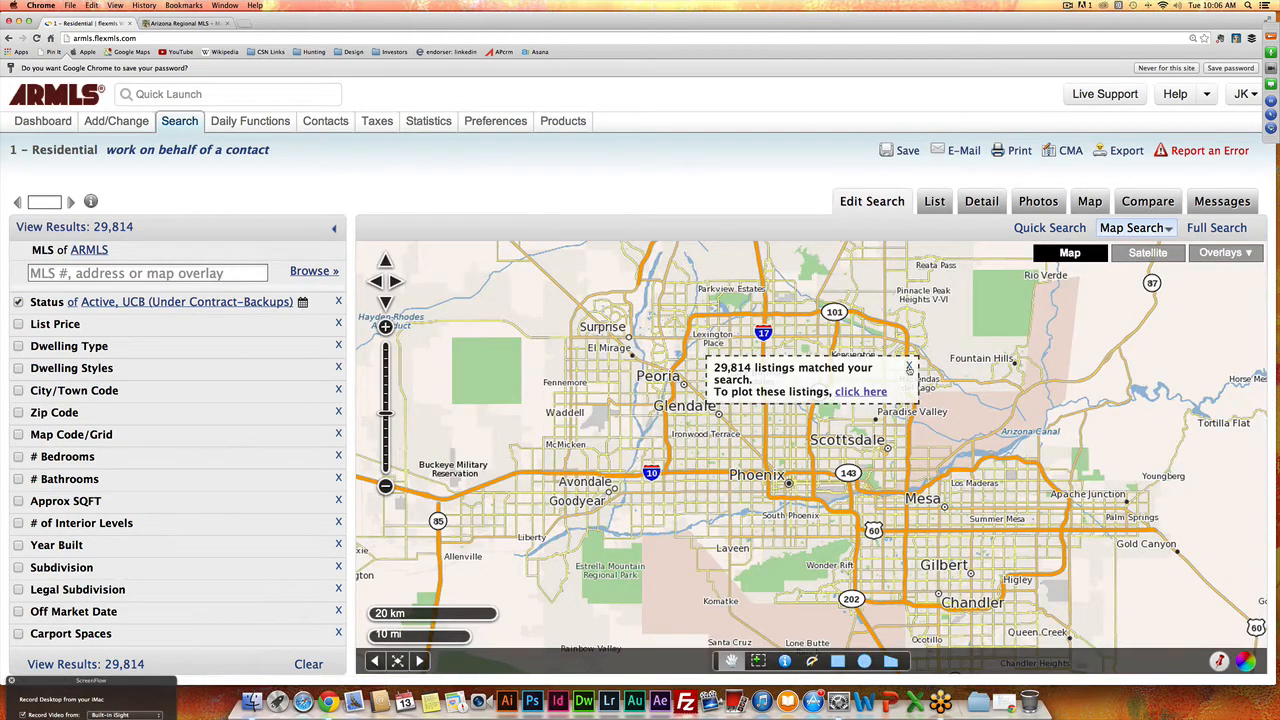
- Draw a circular search area with a radius of about 1 mile on the Scottsdale map, centred just east of Sweetwater Ranch
click(909, 368)
drag(933, 424, 812, 426)
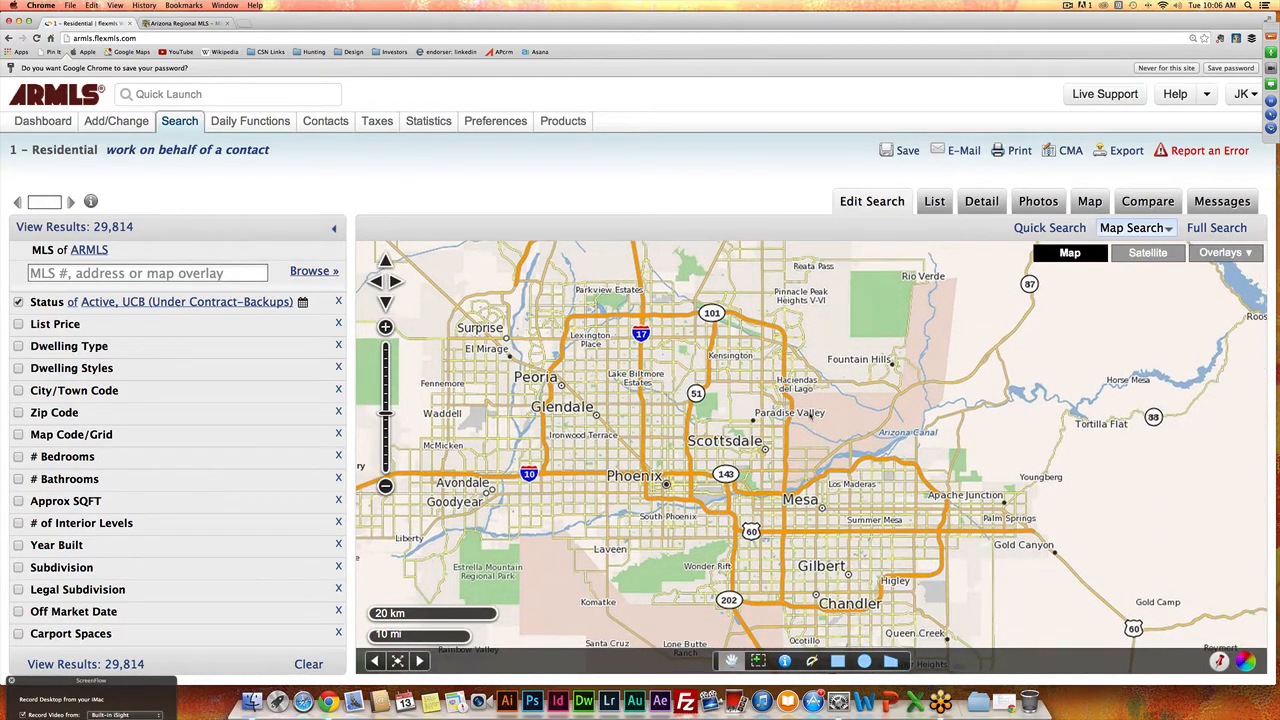
double_click(806, 382)
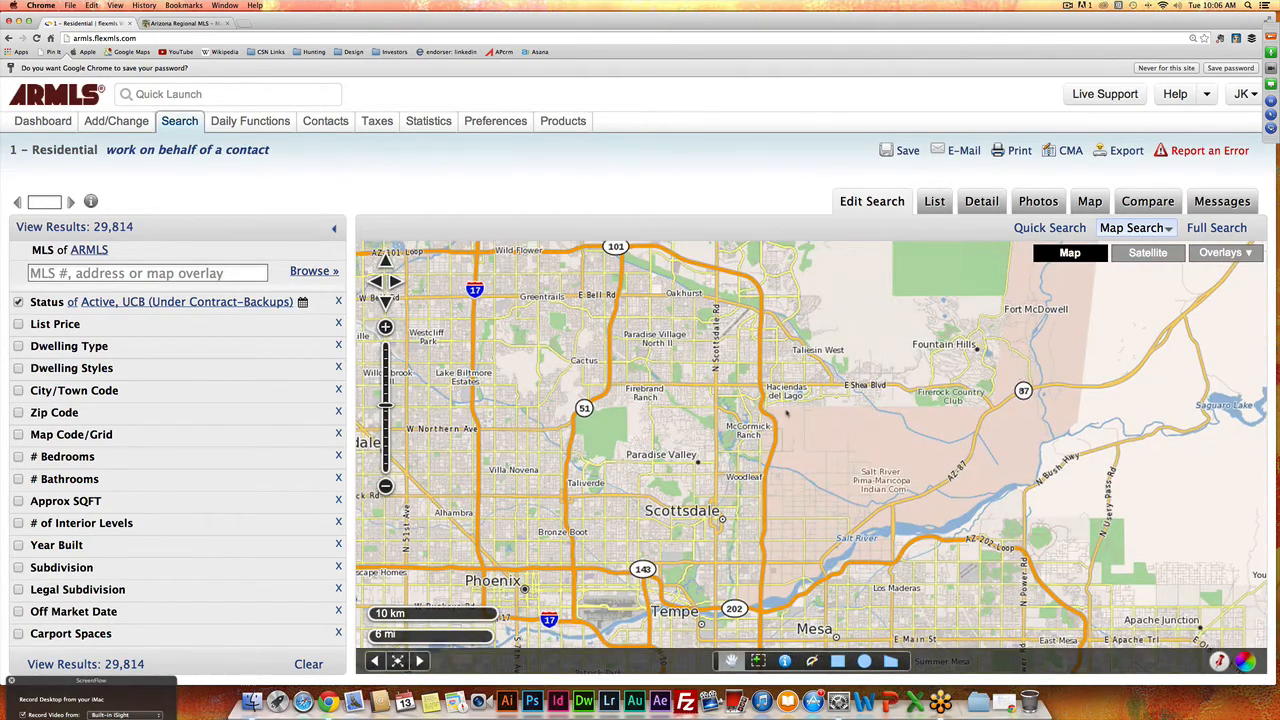
double_click(784, 386)
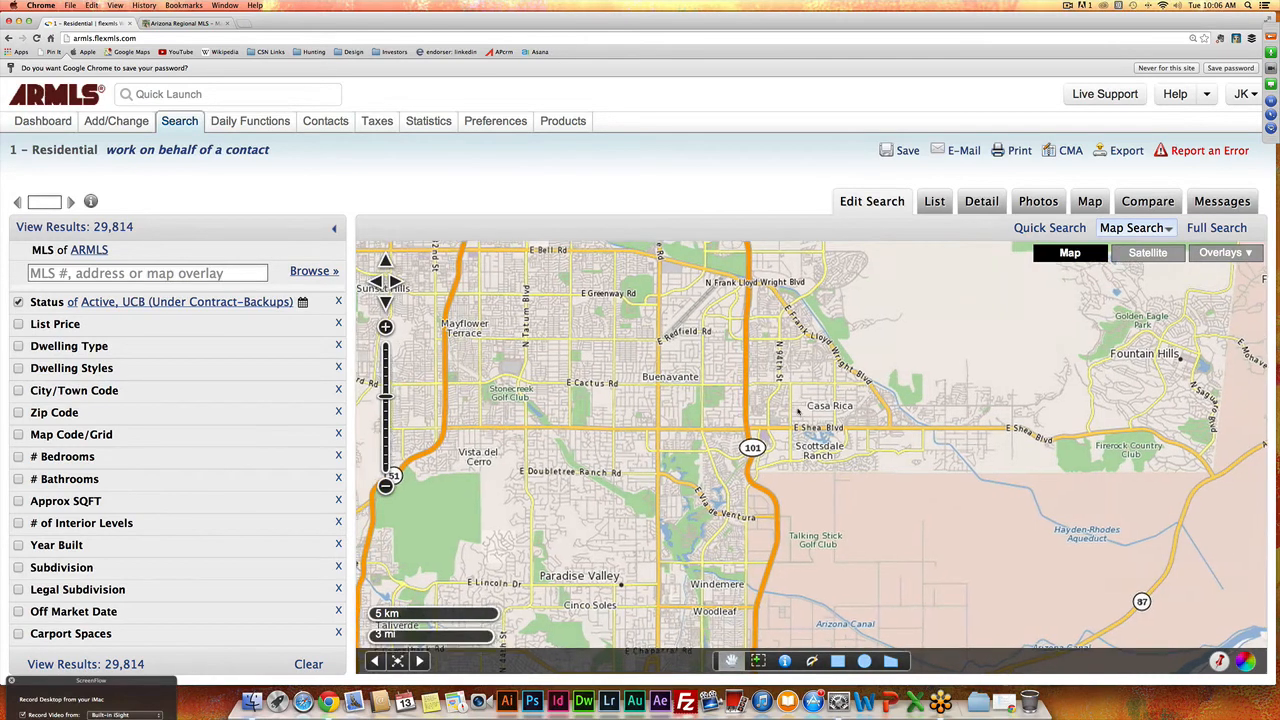
drag(787, 396, 796, 430)
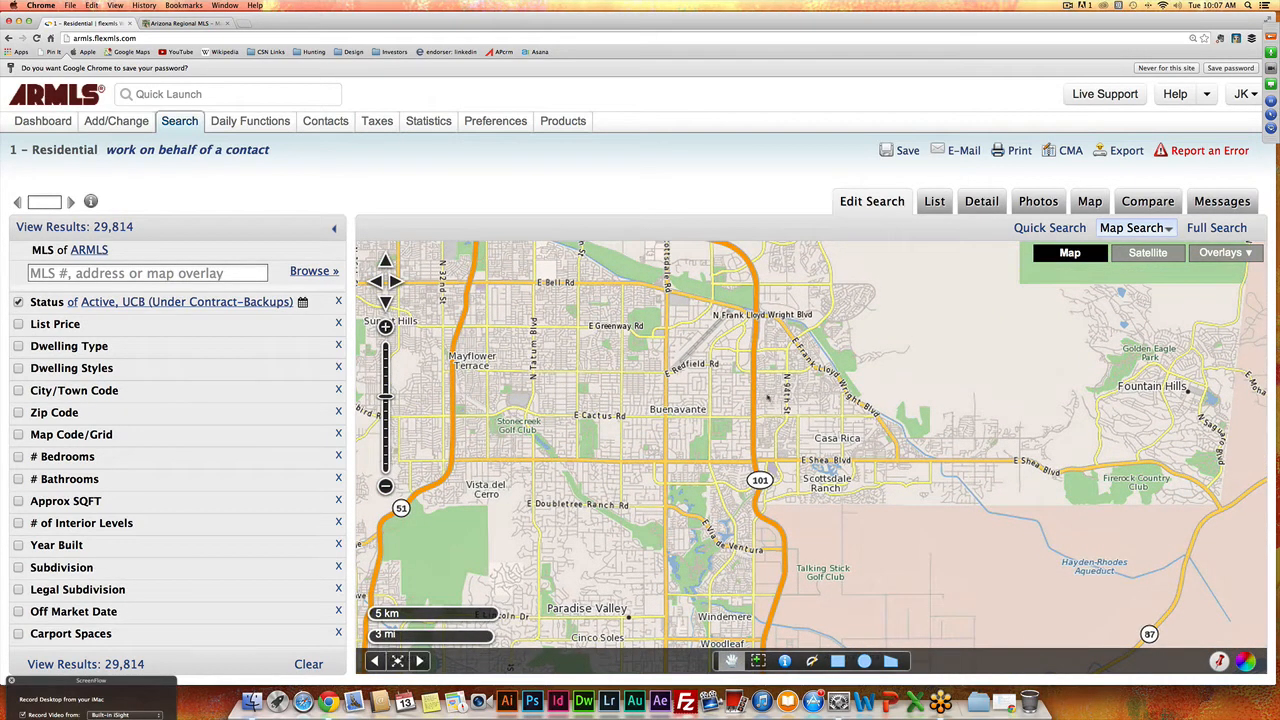
double_click(778, 397)
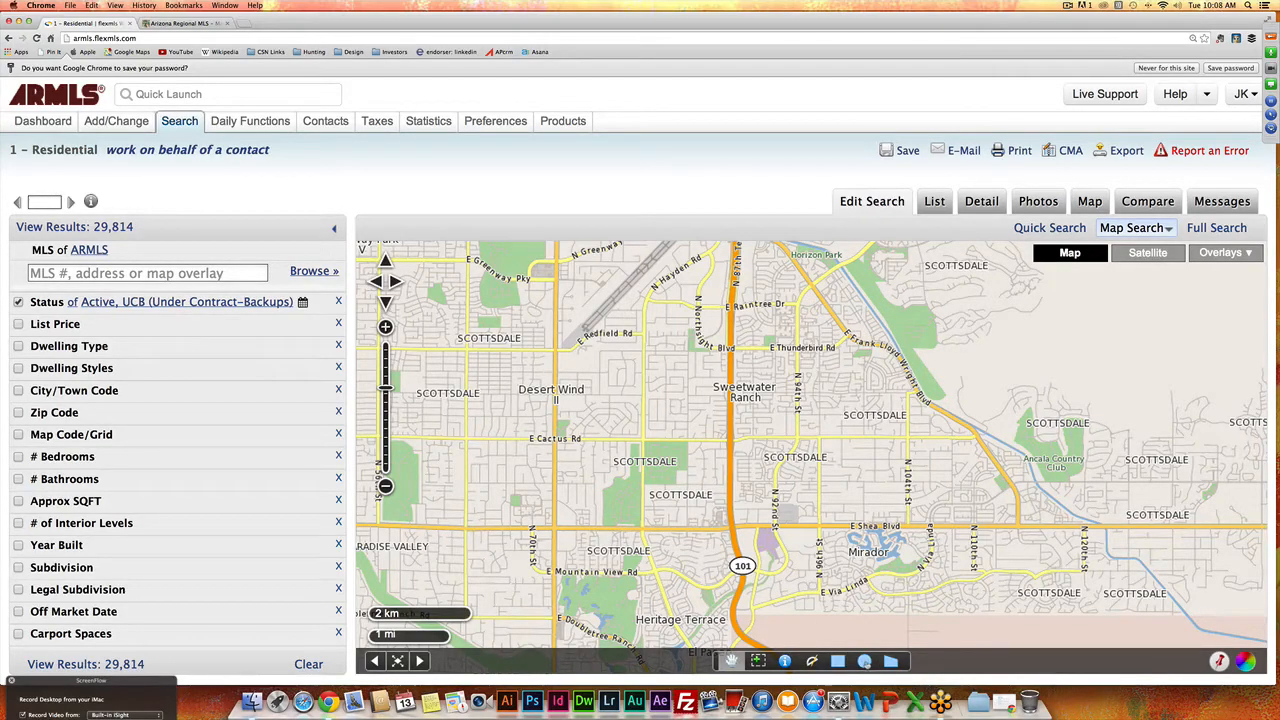
click(864, 660)
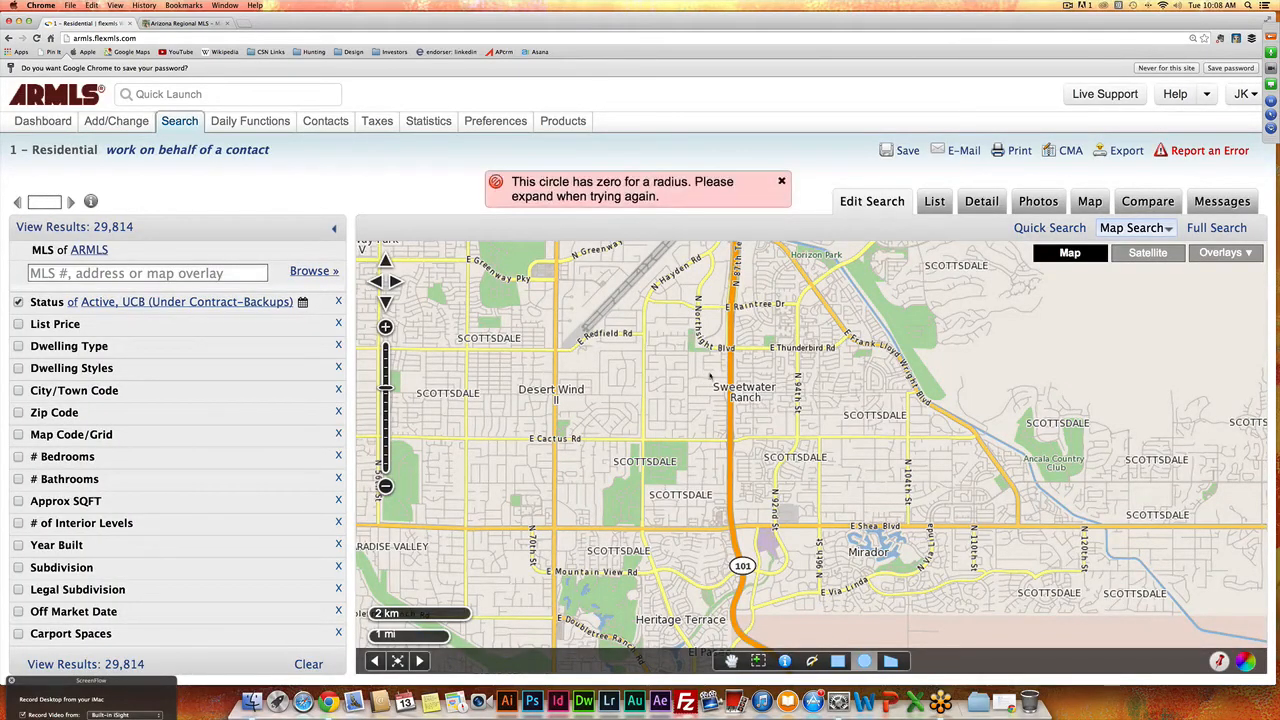
click(781, 182)
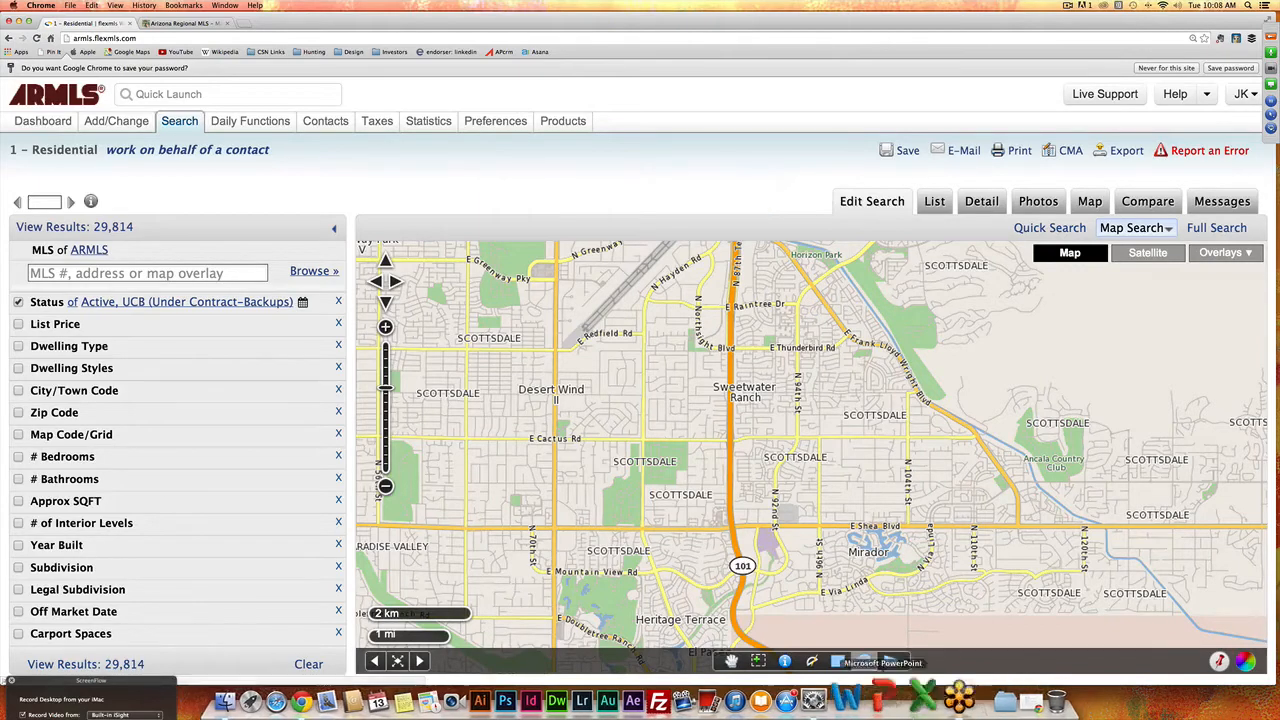
click(866, 661)
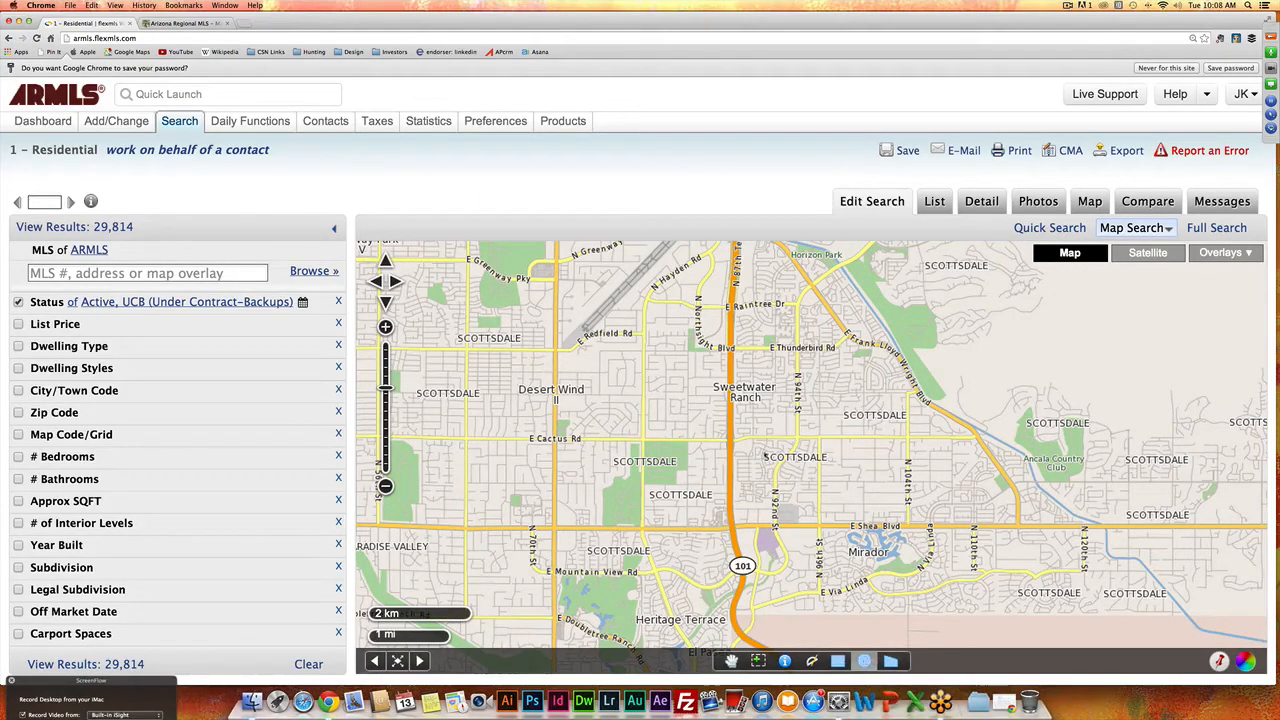
drag(766, 402, 810, 478)
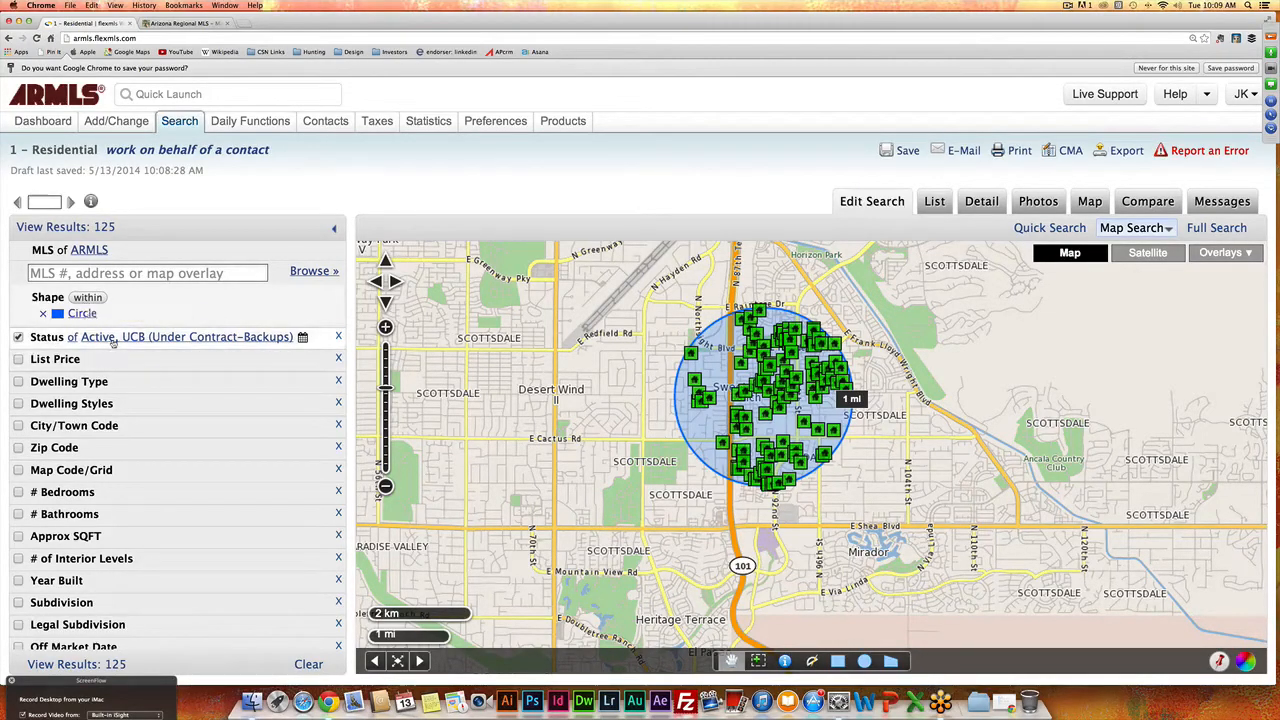
- Set the listing status to Active, UCB (Under Contract-Backups), Pending and Closed, and show the off-market date ranges
click(113, 340)
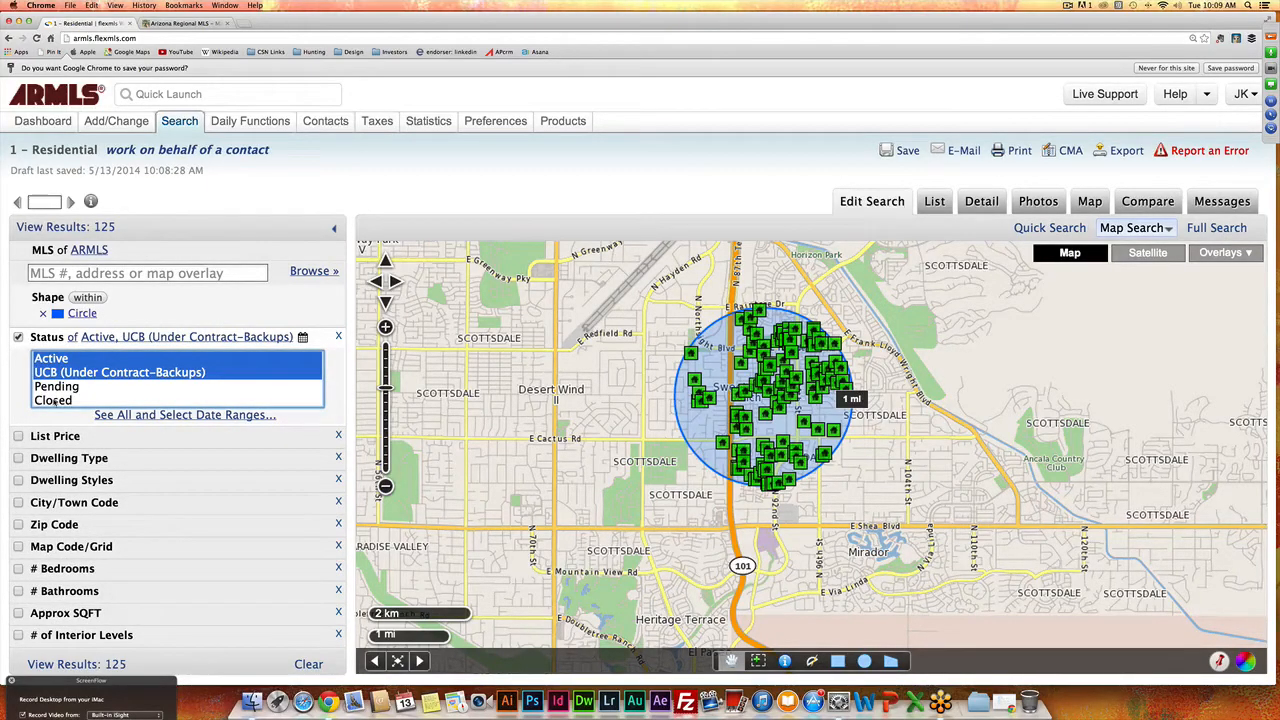
drag(63, 362, 60, 398)
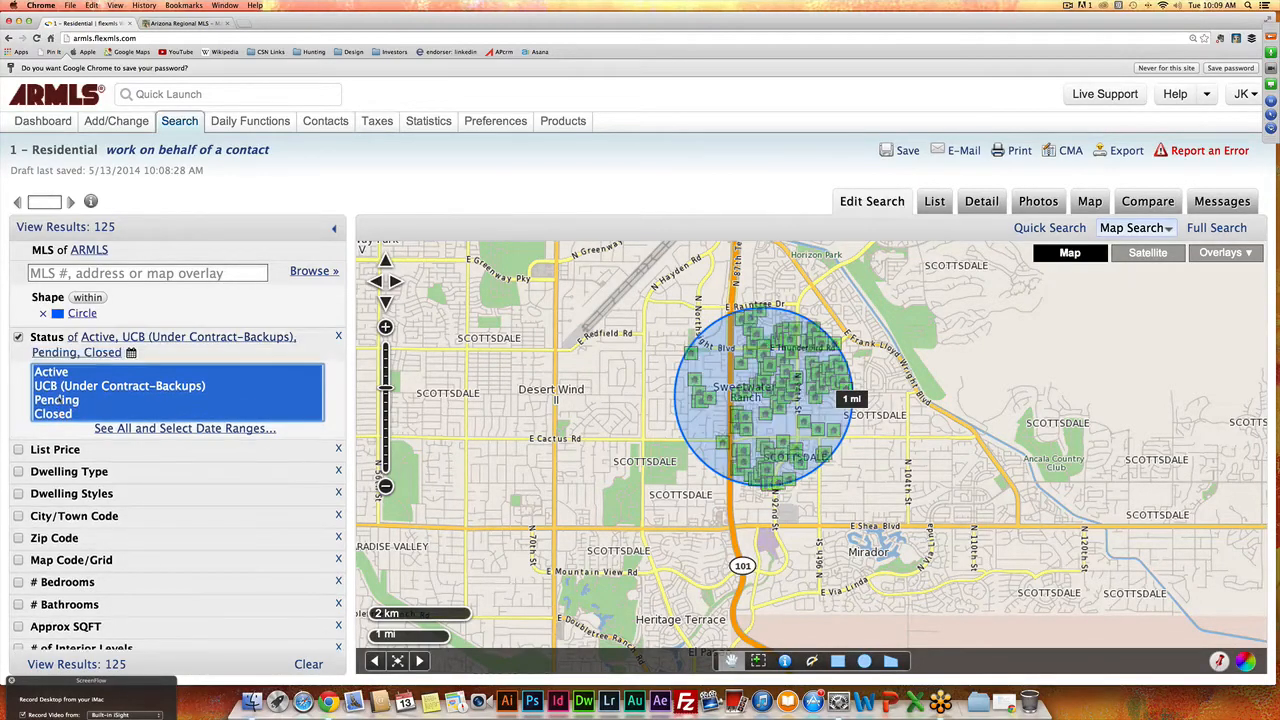
click(130, 428)
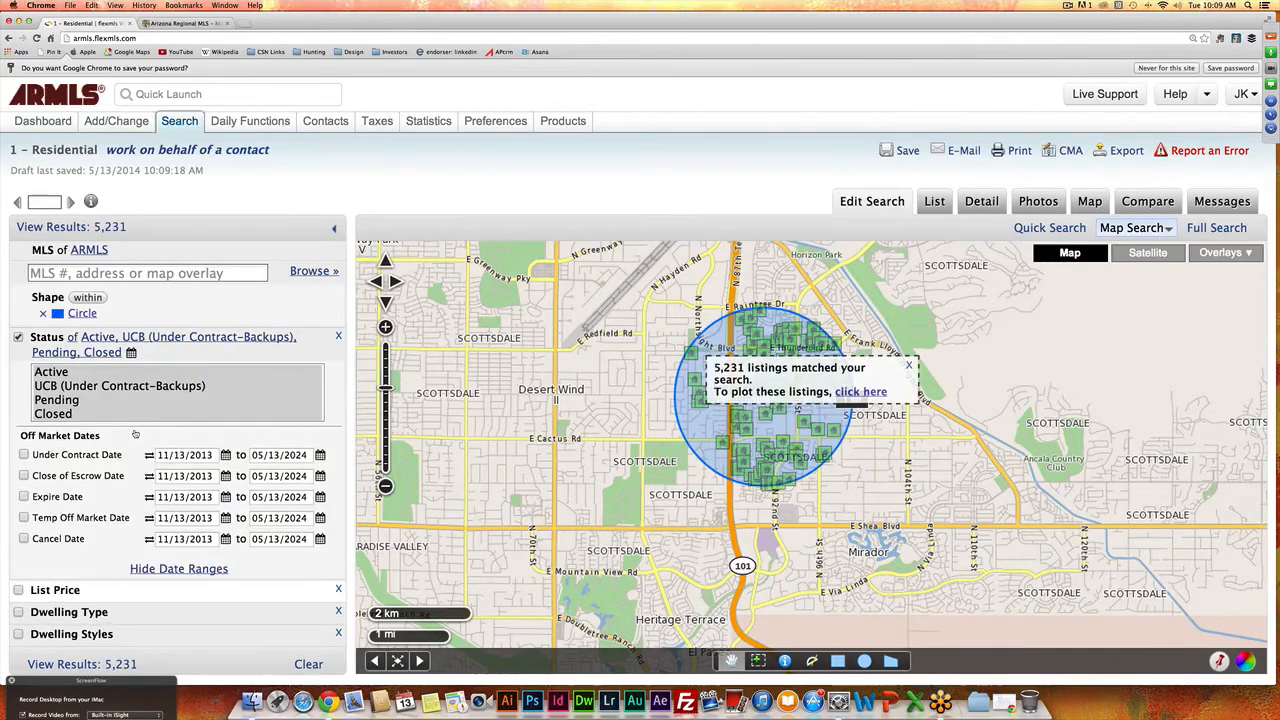
- Filter by a Close of Escrow date starting 02/01/2014 and restrict the listing status to Closed only
click(24, 476)
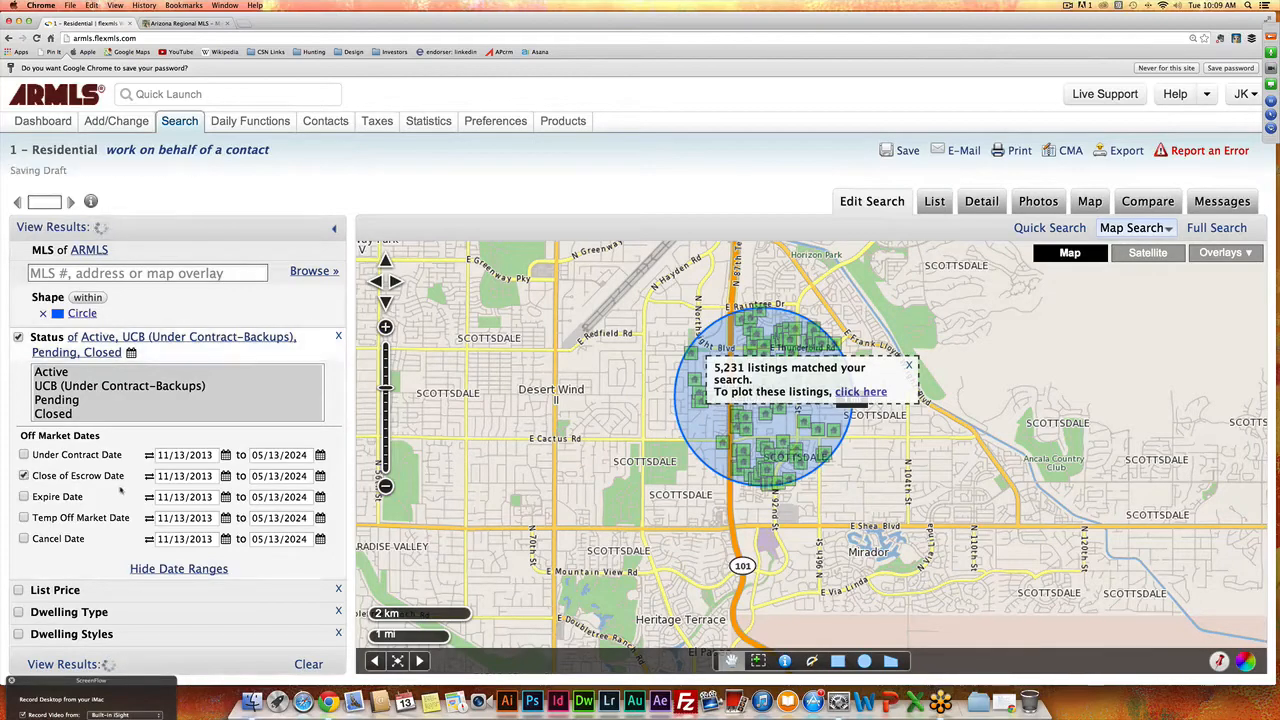
click(210, 476)
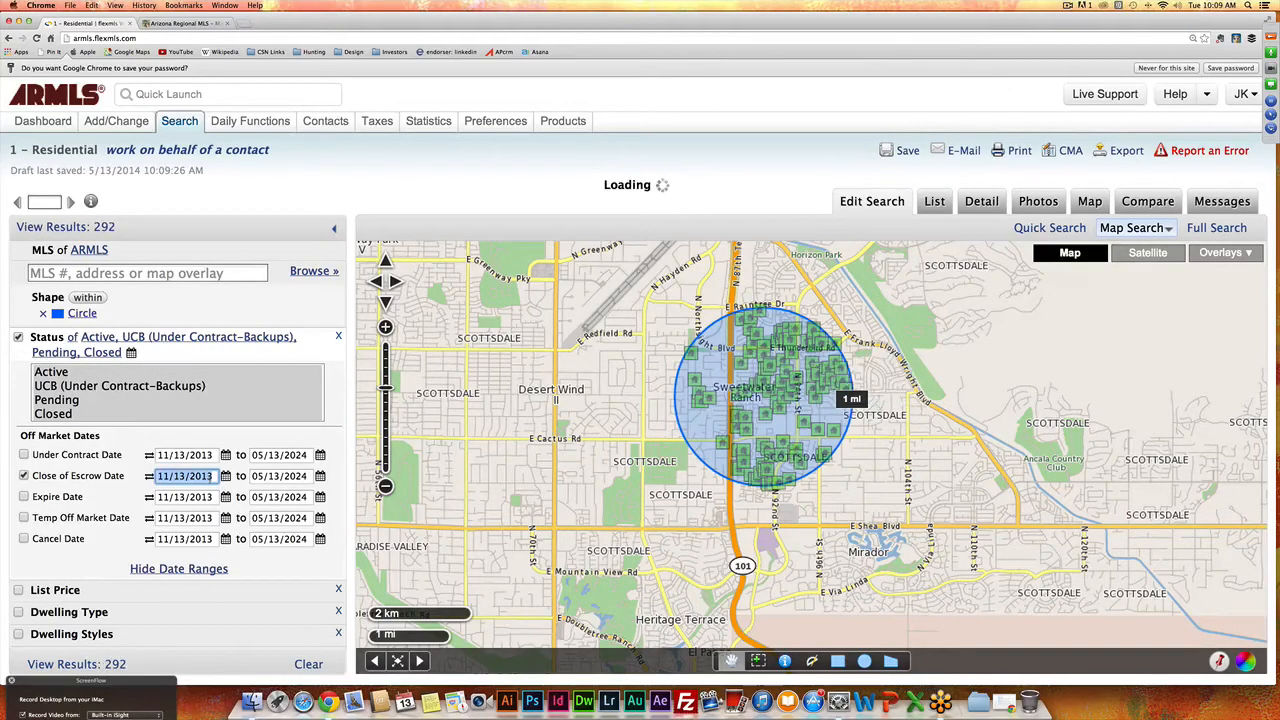
text(02)
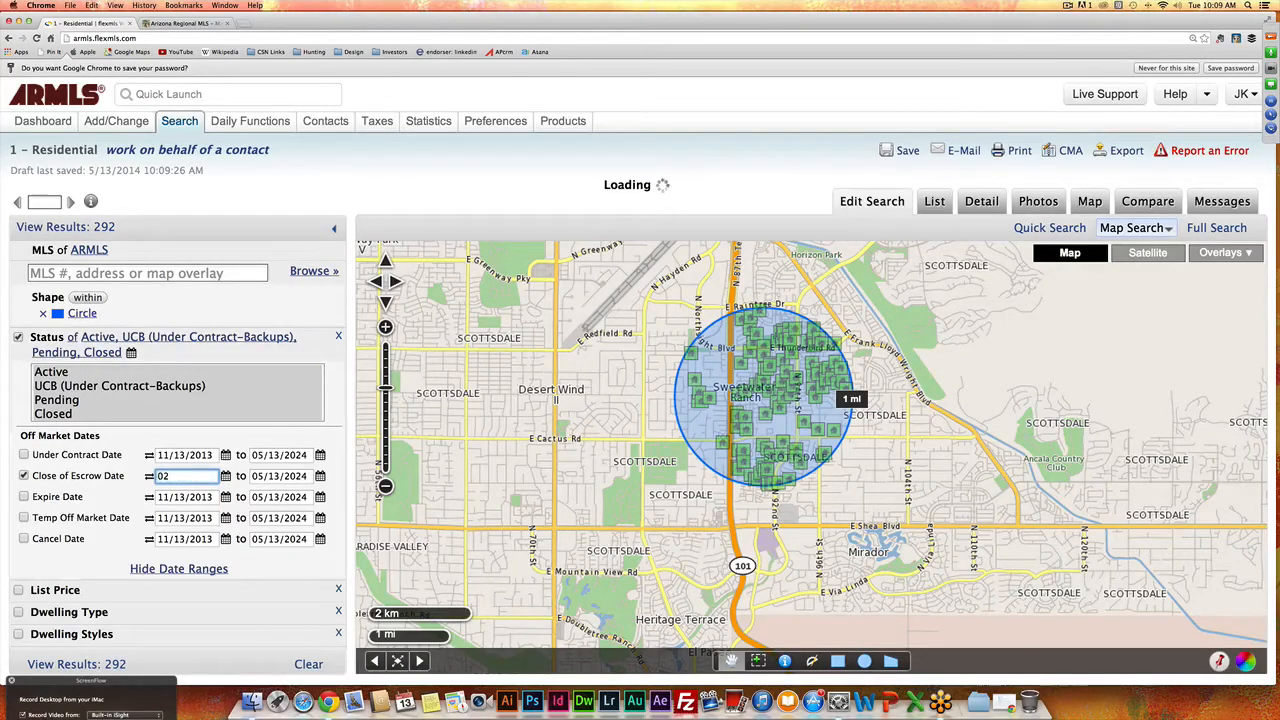
text(/01/)
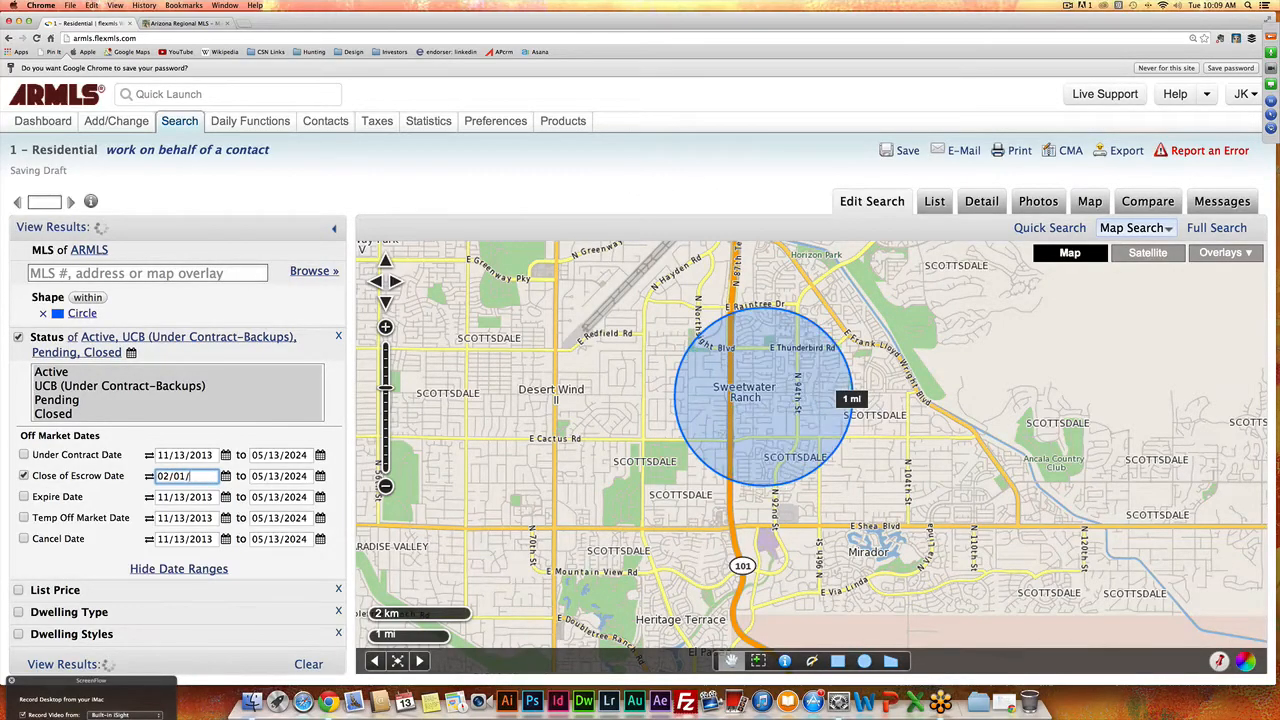
text(2014)
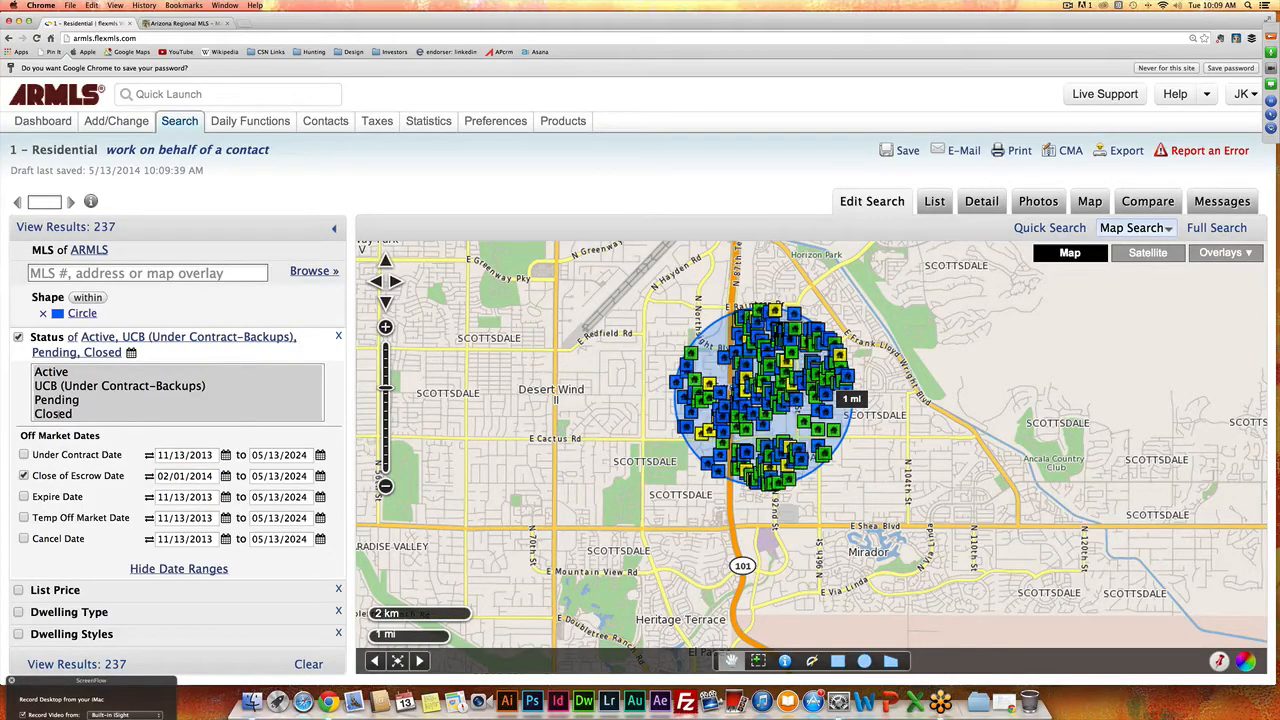
click(55, 413)
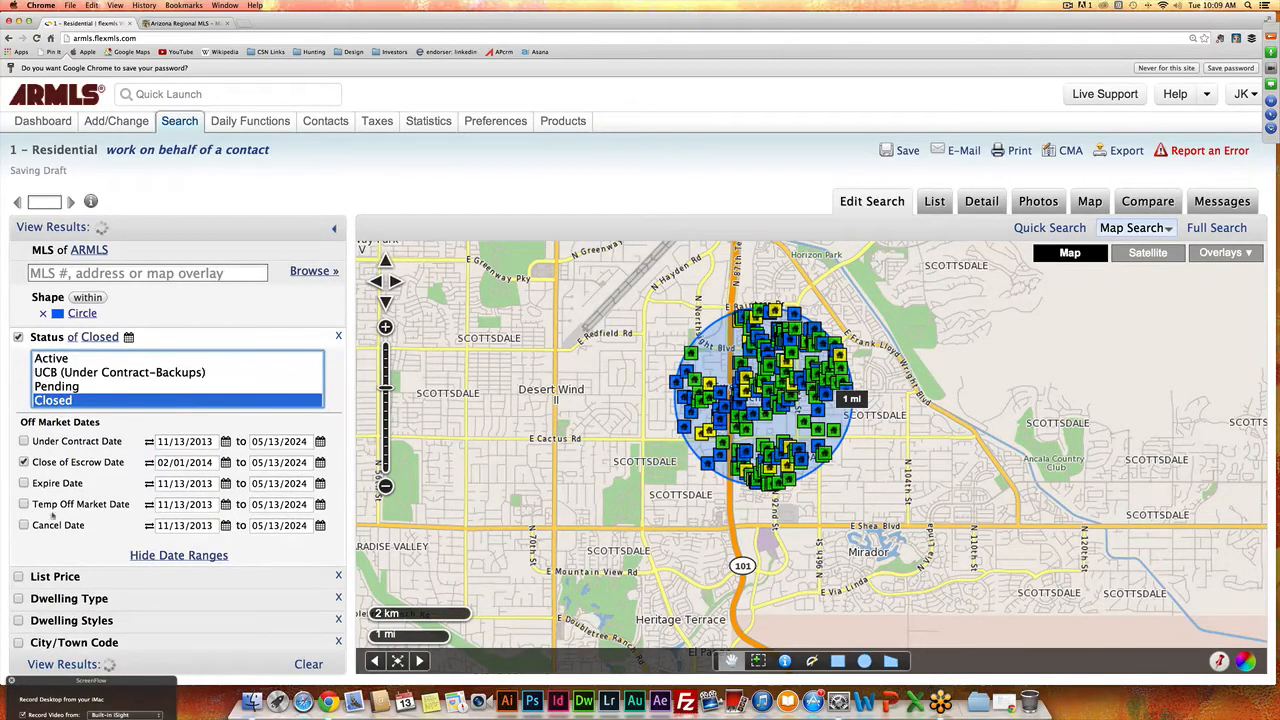
- Limit the number of bedrooms to a minimum of 3 and a maximum of 3
scroll(14, 519, down, 1)
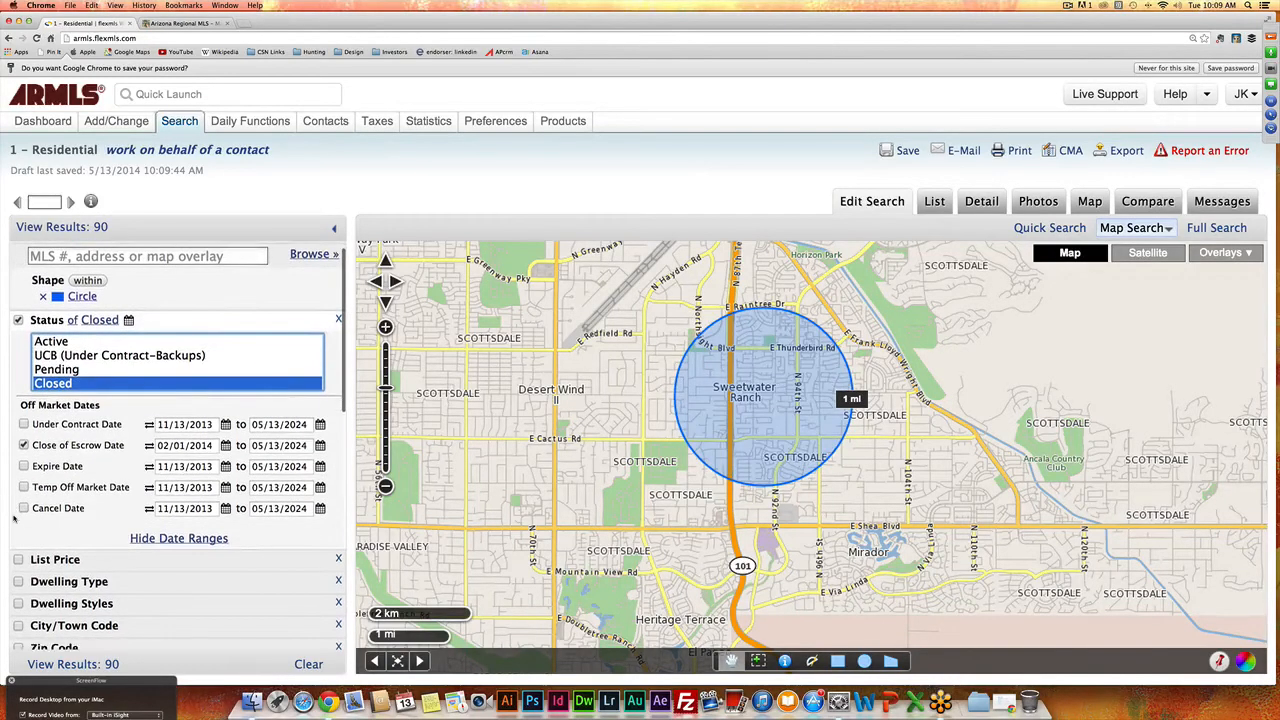
scroll(14, 519, down, 5)
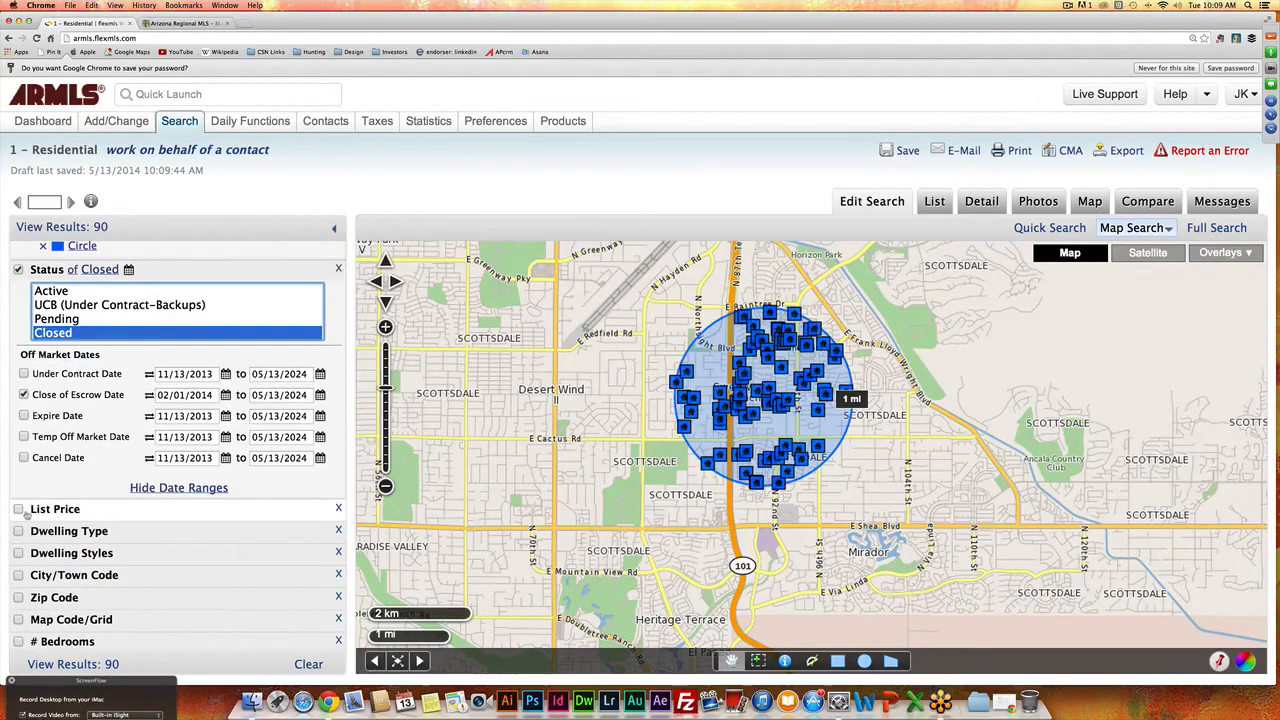
scroll(14, 515, down, 2)
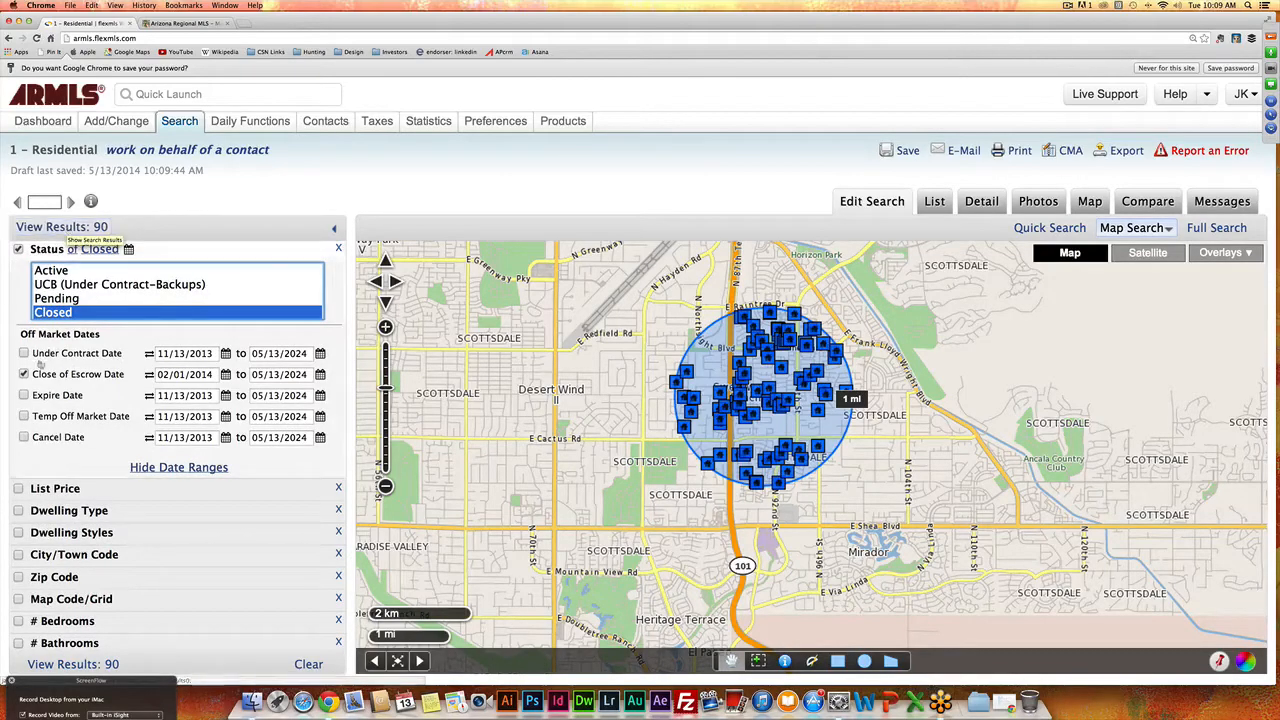
scroll(25, 520, down, 3)
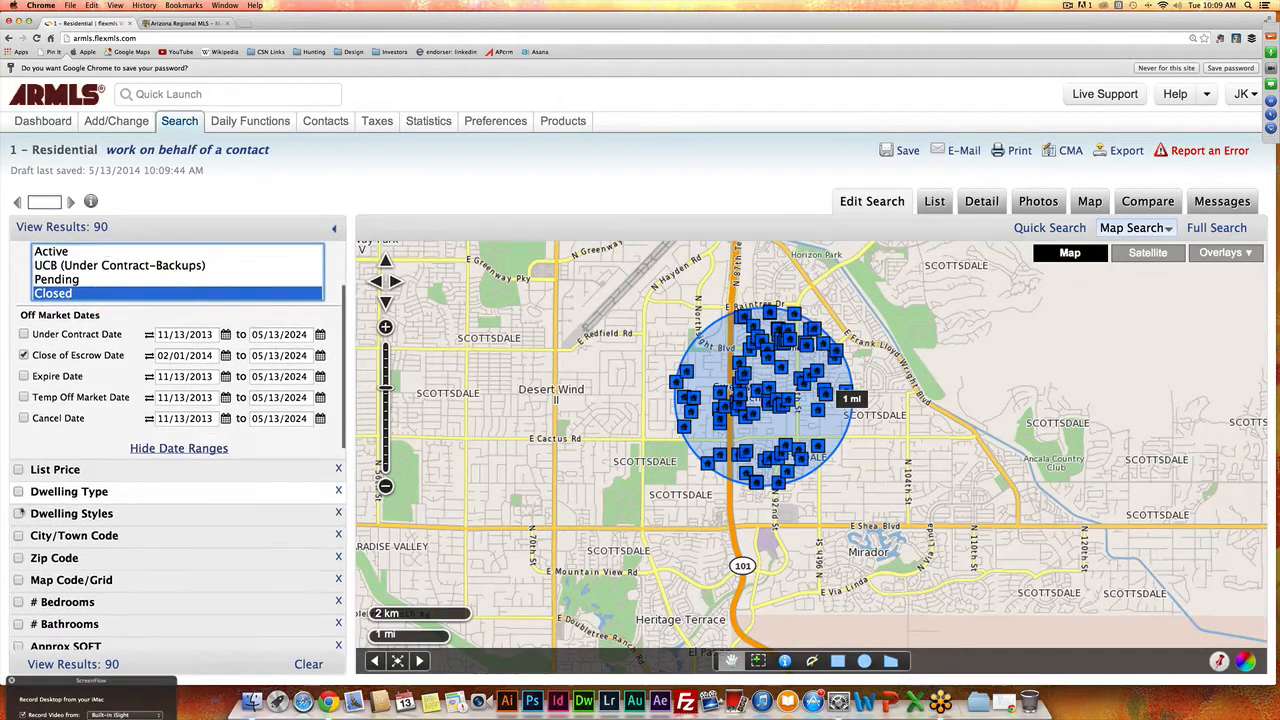
click(60, 587)
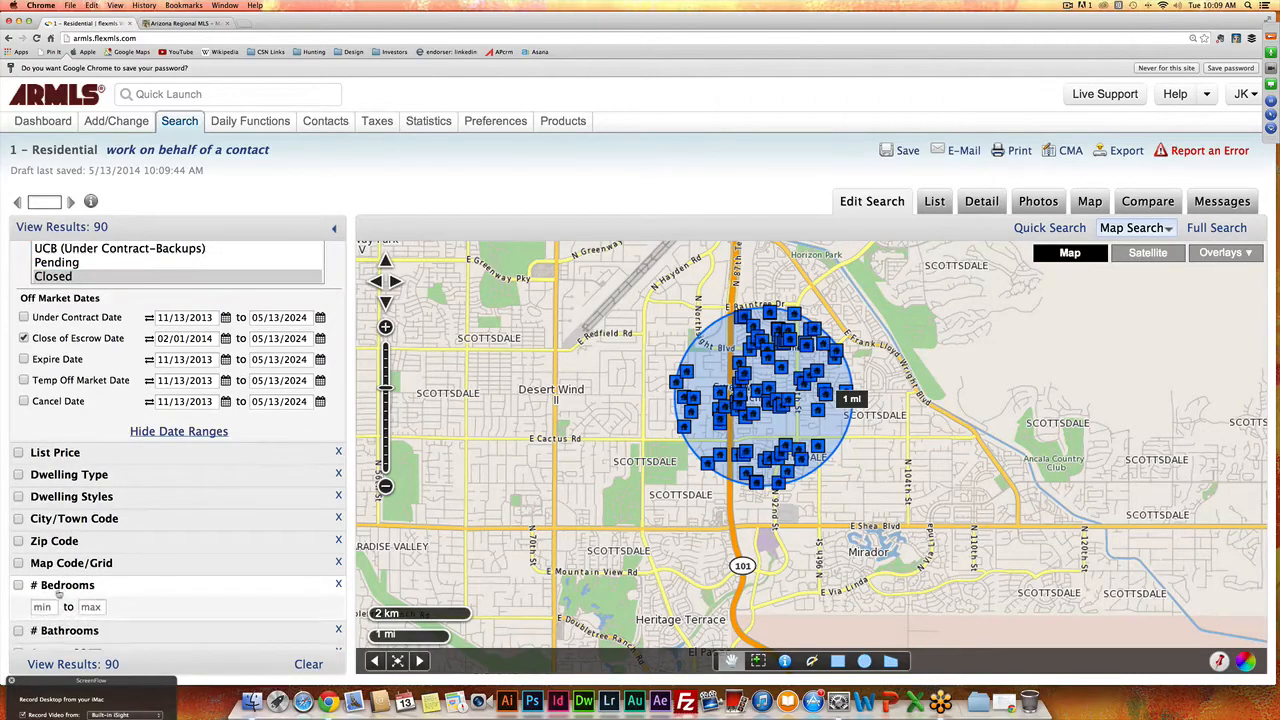
click(46, 606)
text(3)
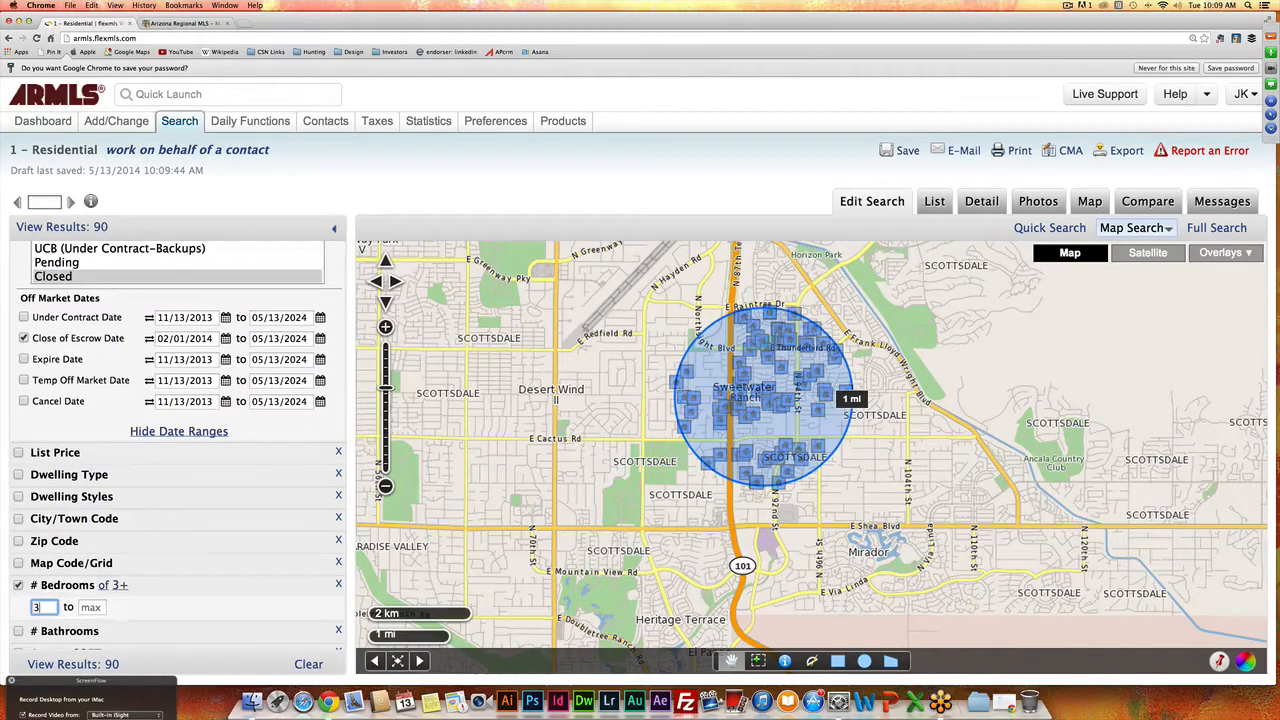
click(85, 607)
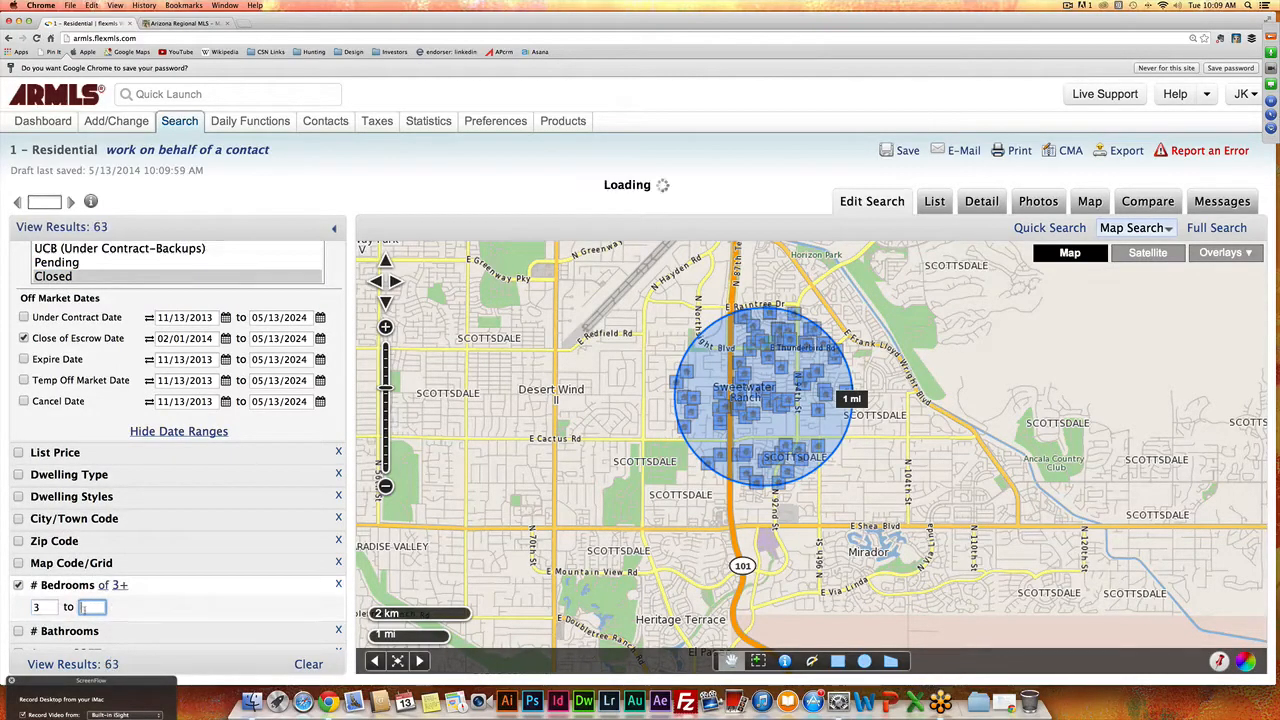
text(3)
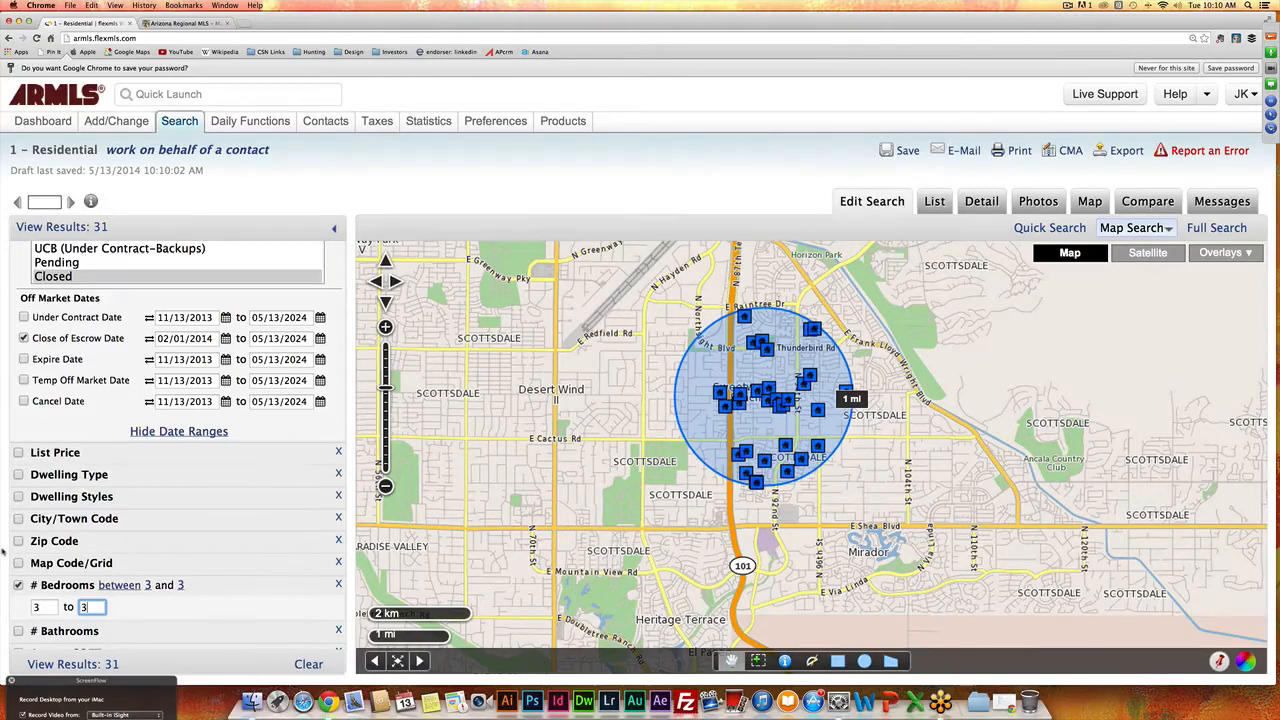
- Limit the number of bathrooms to a minimum of 2 and a maximum of 2
scroll(32, 578, down, 3)
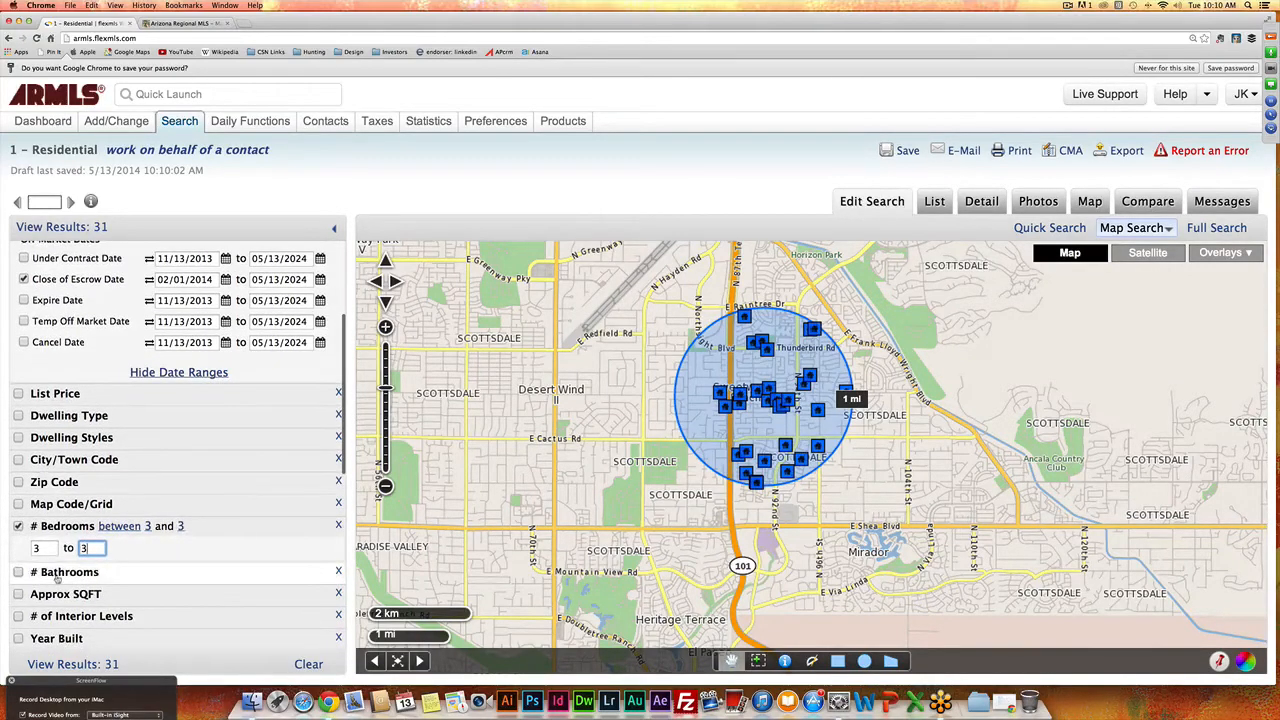
click(55, 574)
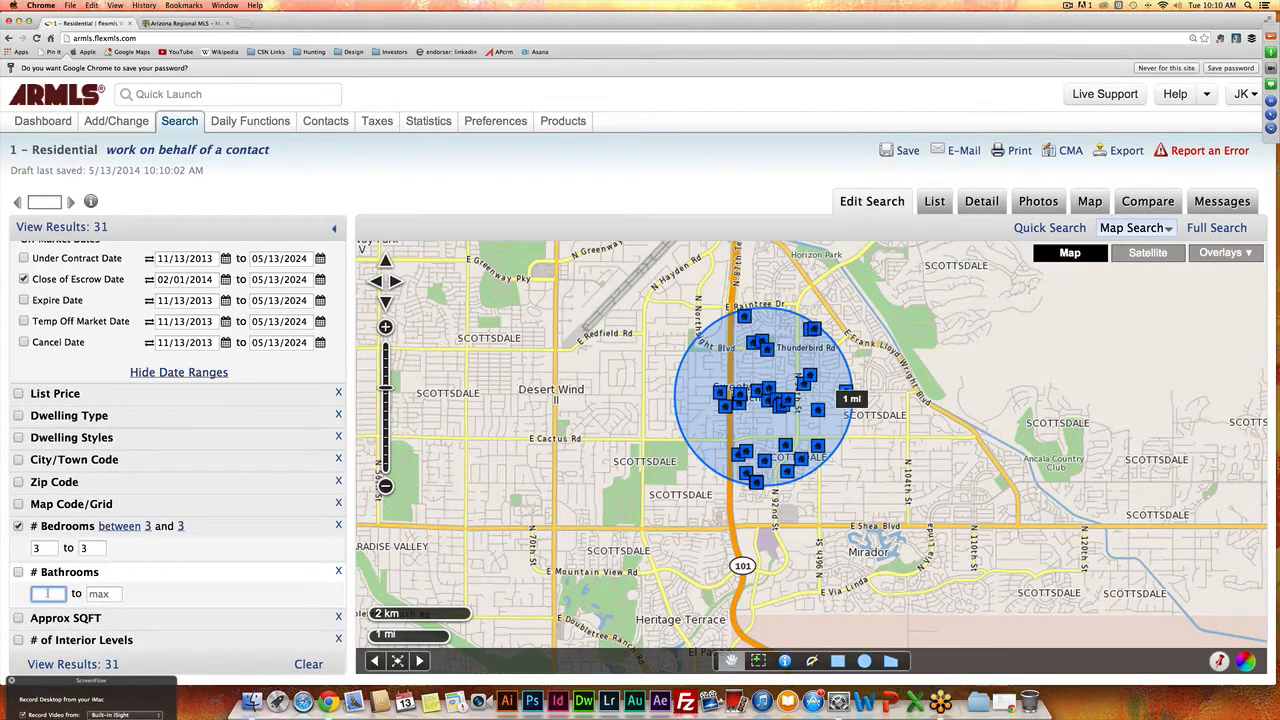
text(2)
click(90, 594)
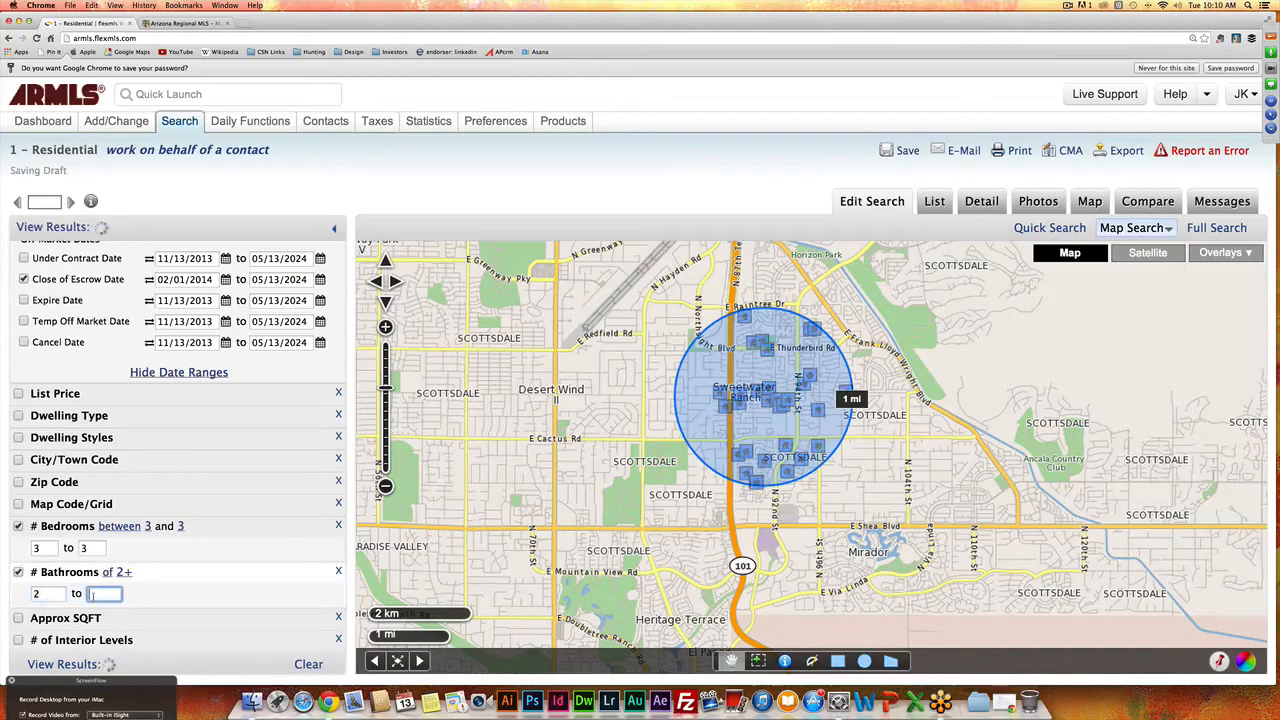
text(2)
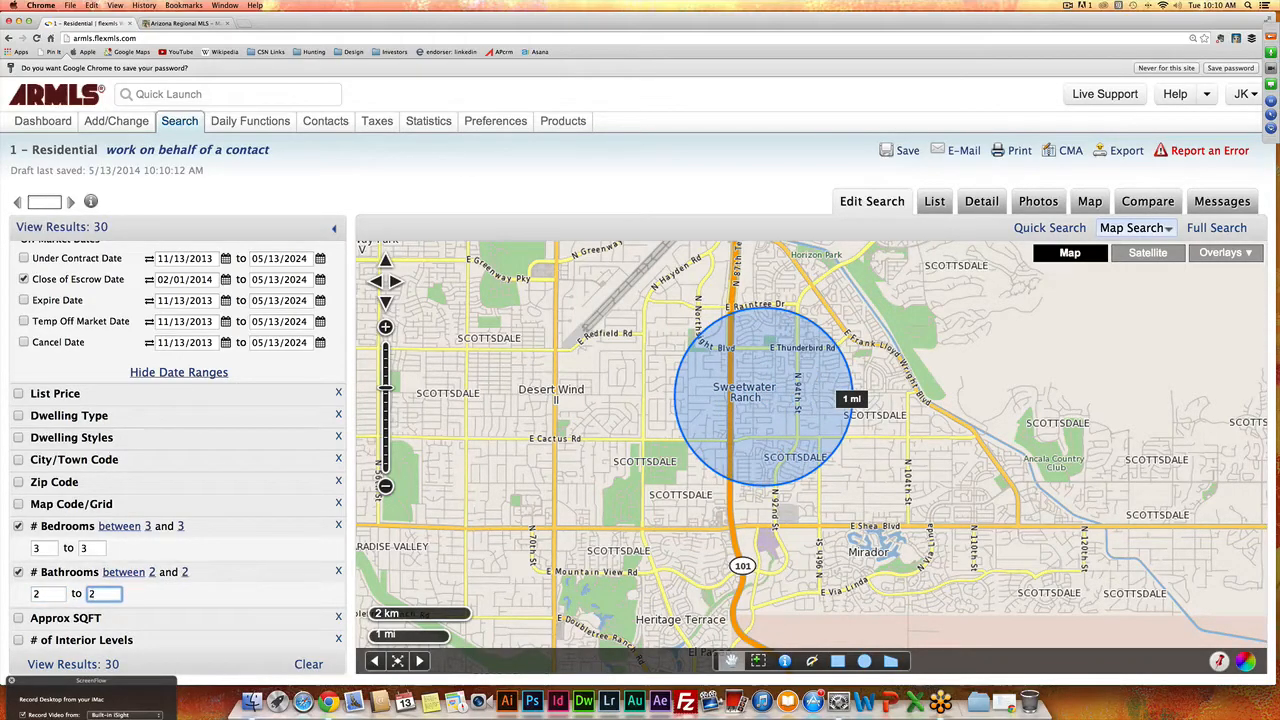
- Set the approximate square footage range from 1400 to 1800
click(64, 619)
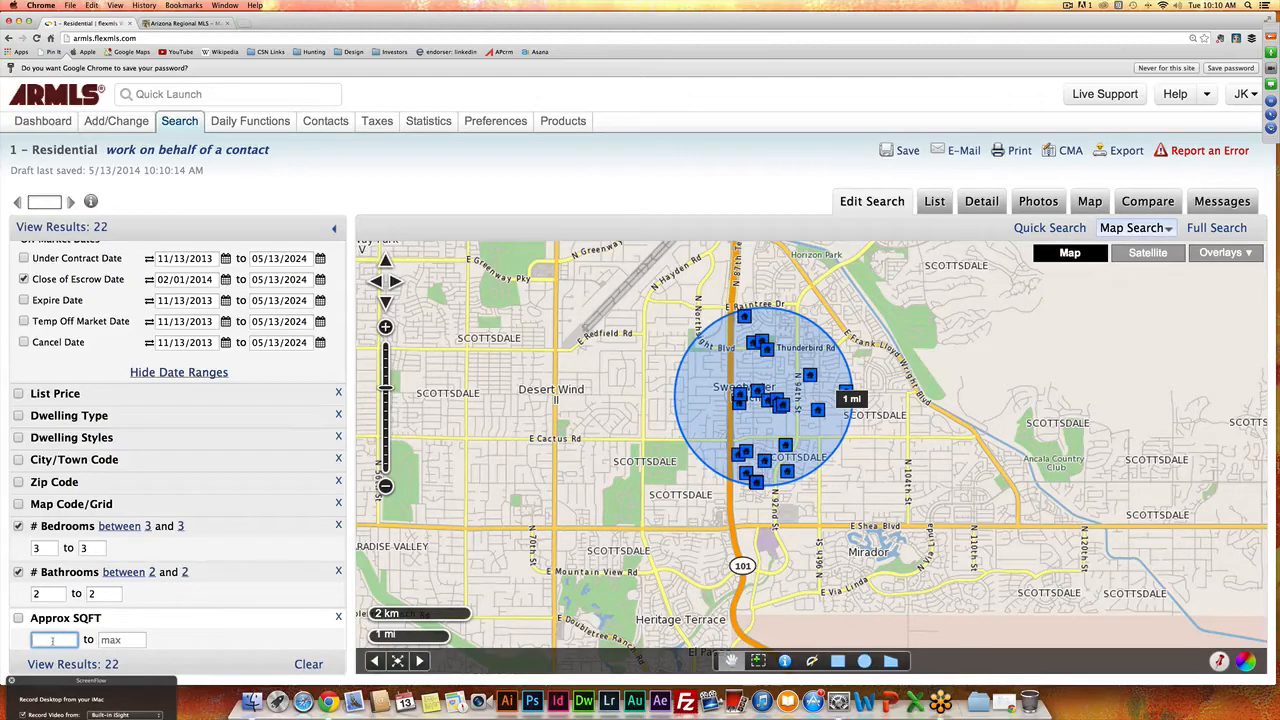
text(1400)
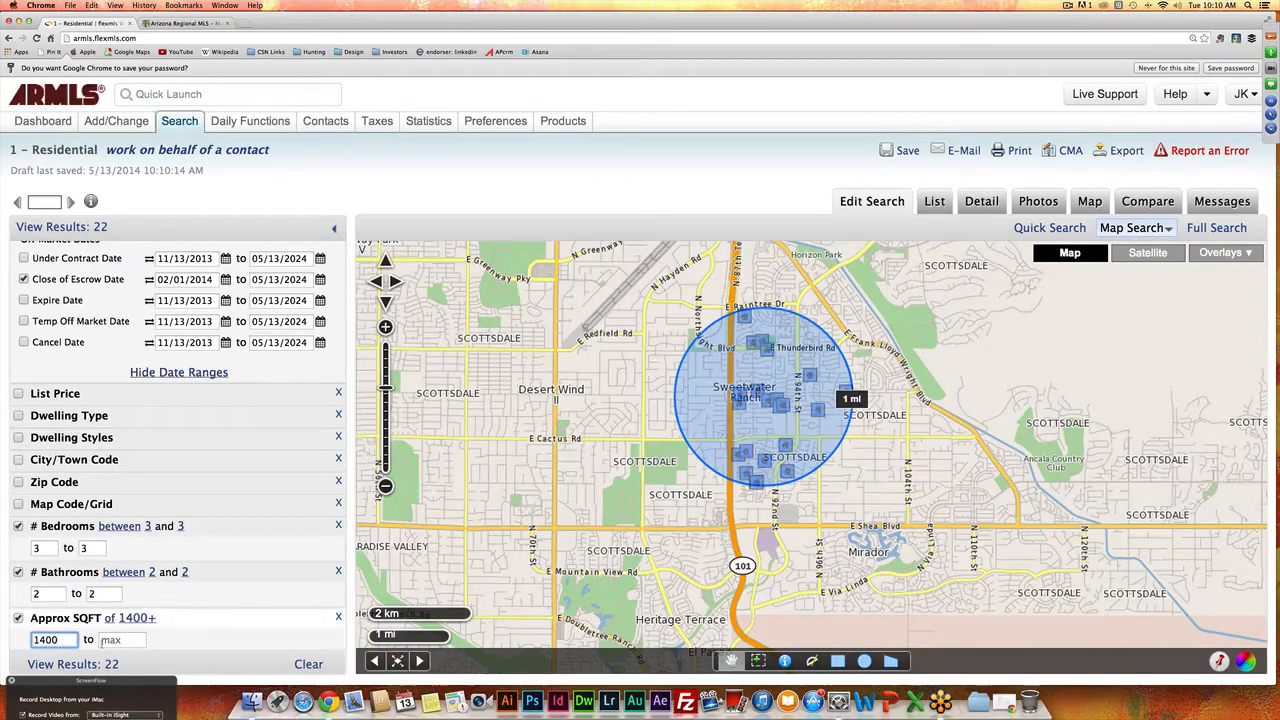
key(Tab)
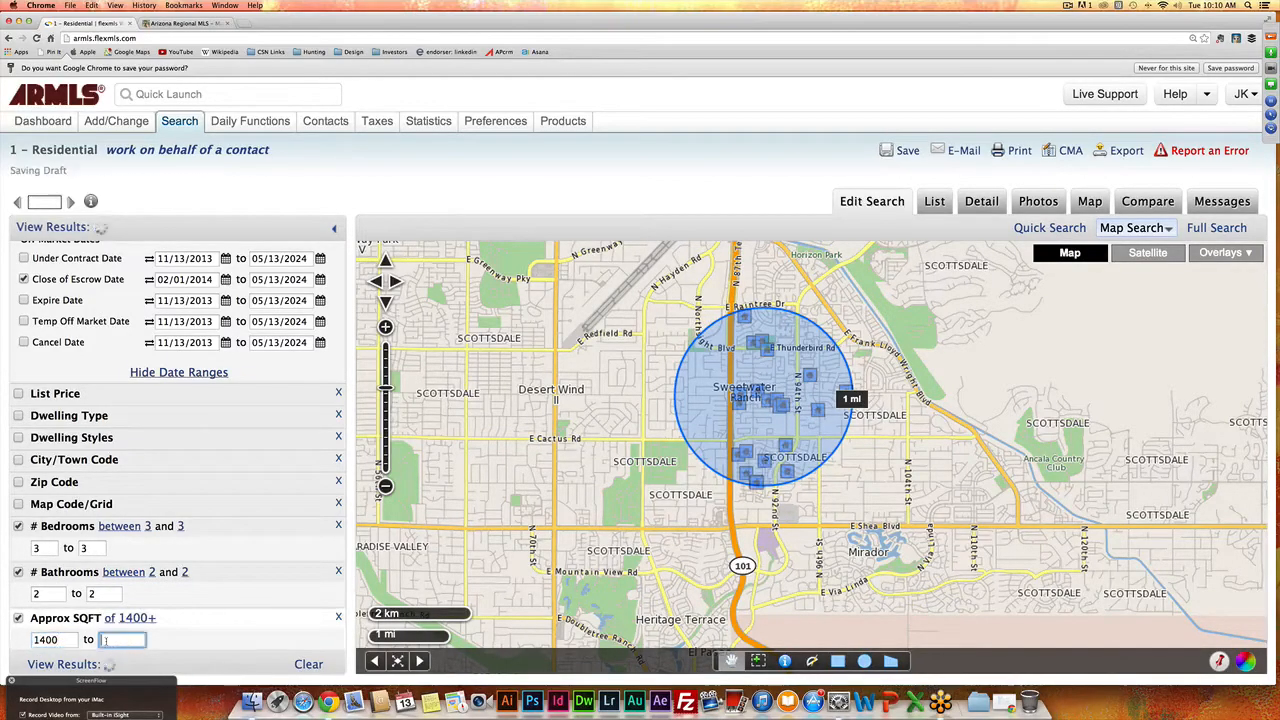
text(1800)
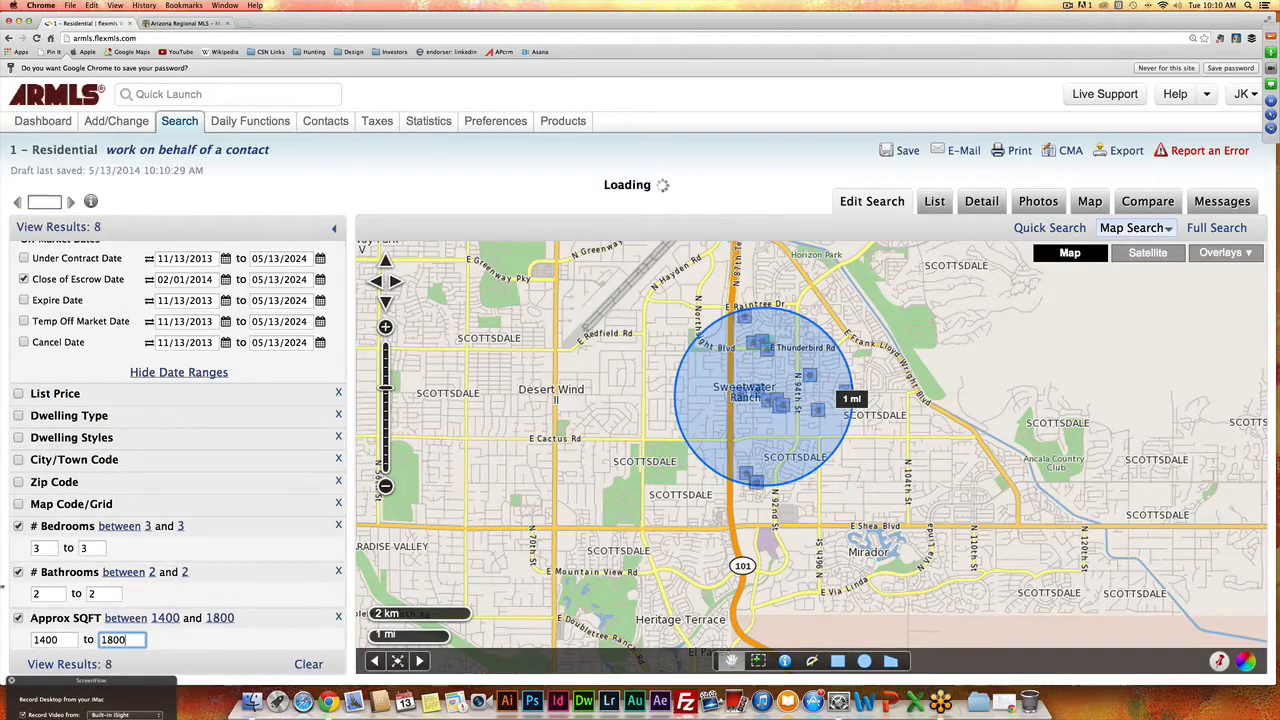
click(4, 585)
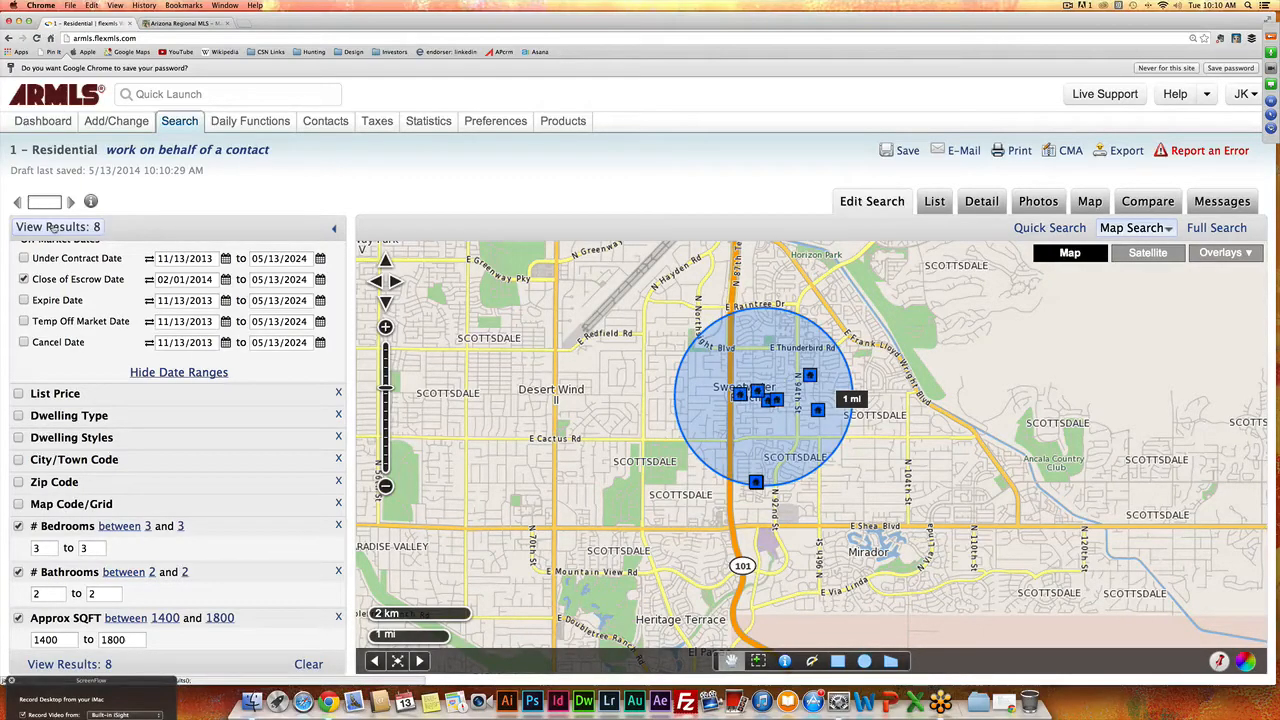
- View the search results as a list, look through the closed sales, and select all the listings
click(55, 227)
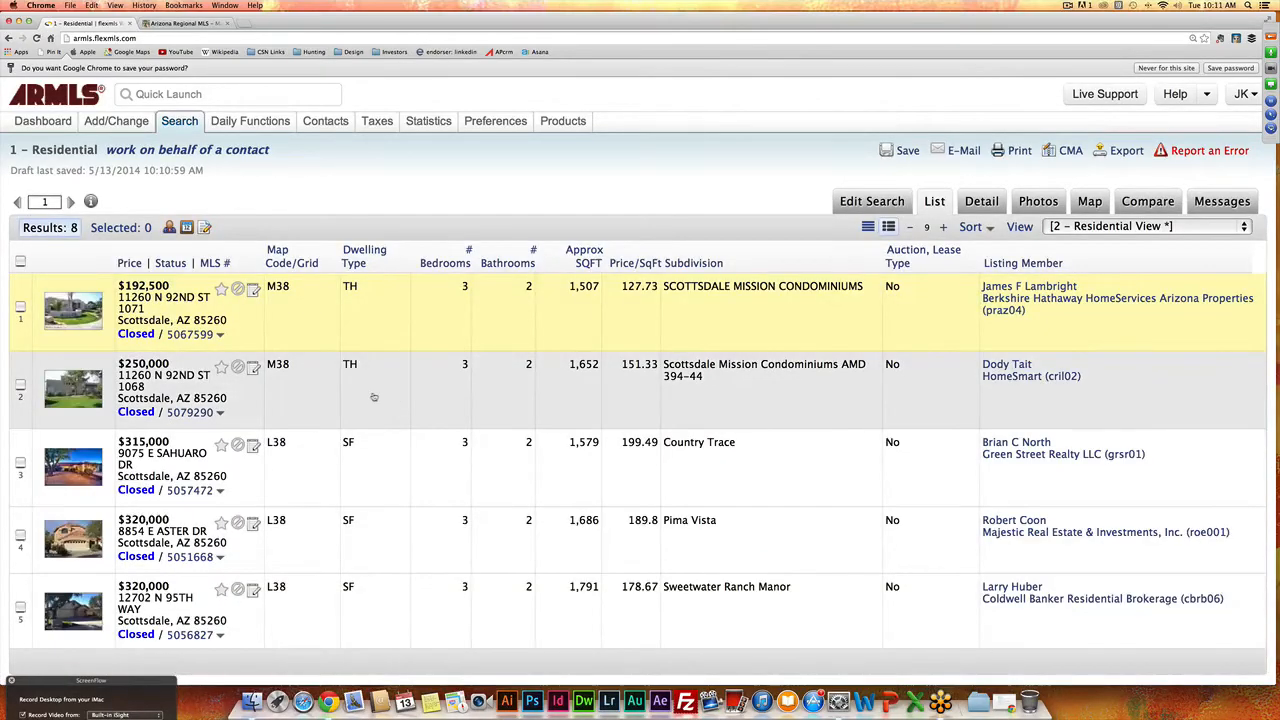
scroll(1127, 455, down, 3)
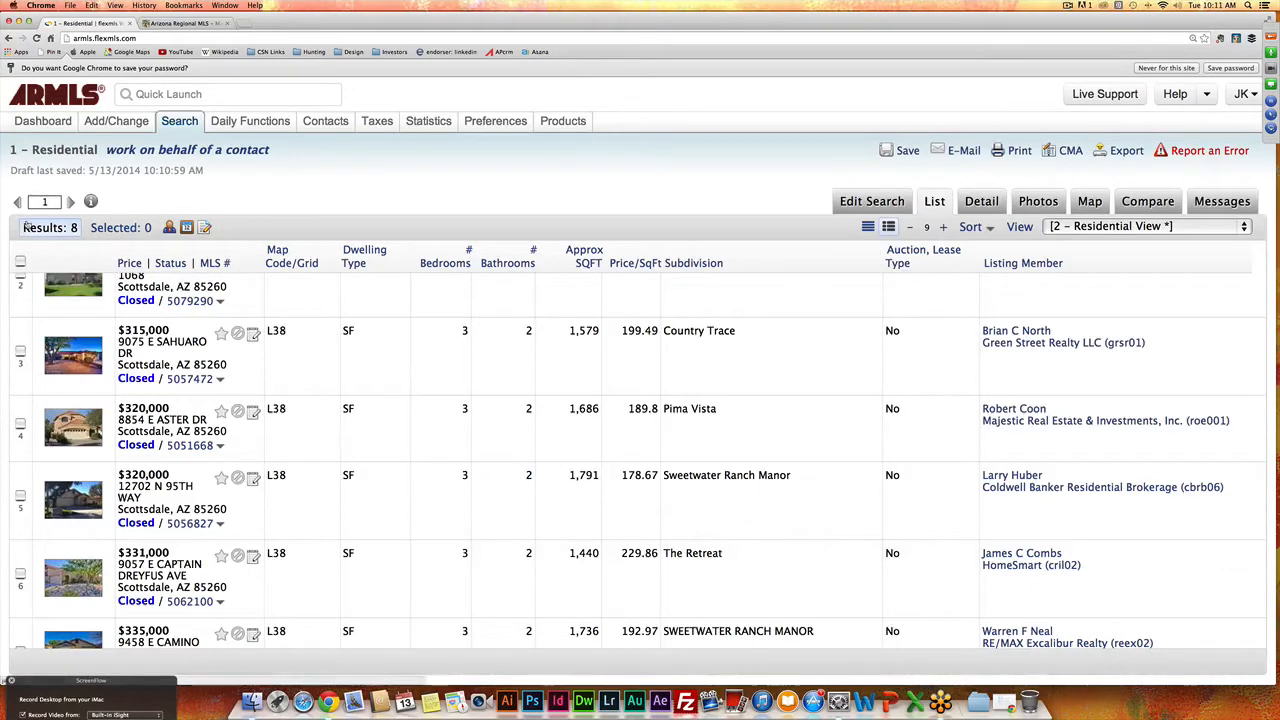
click(20, 260)
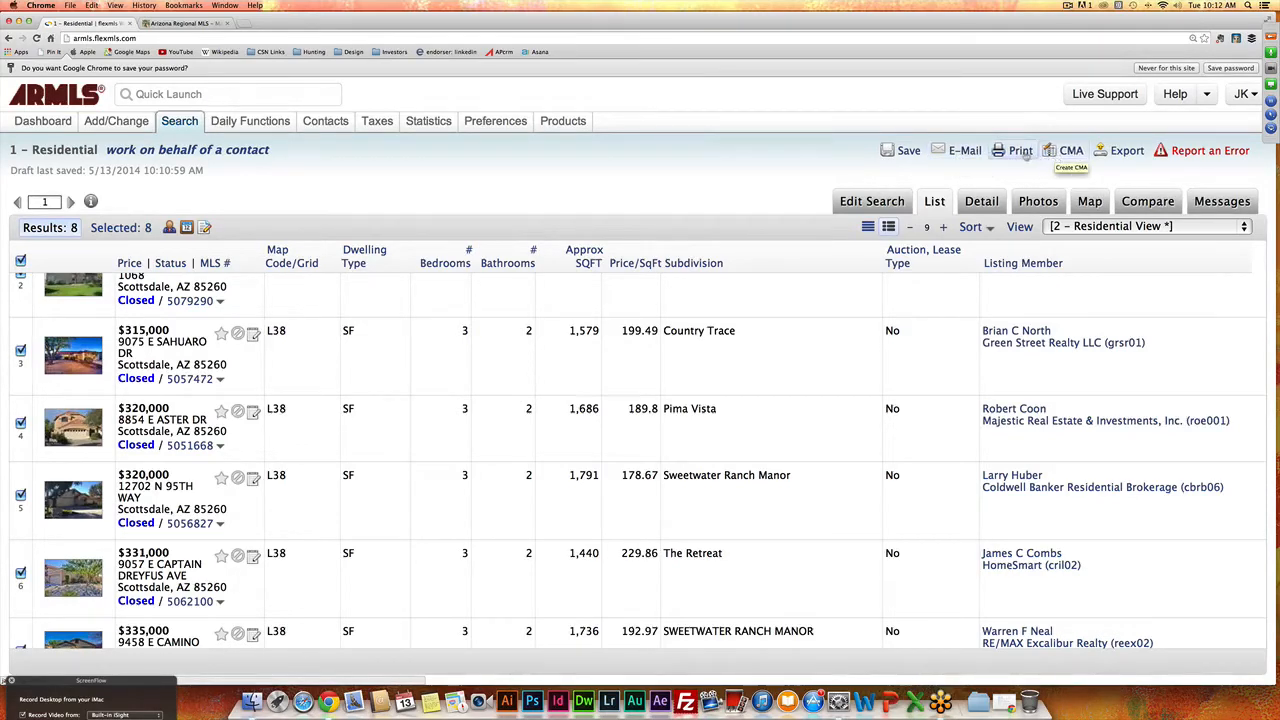
- Start an e-mail of the selected listings and set its detail report to Special Listing Cond One-Liner
click(958, 152)
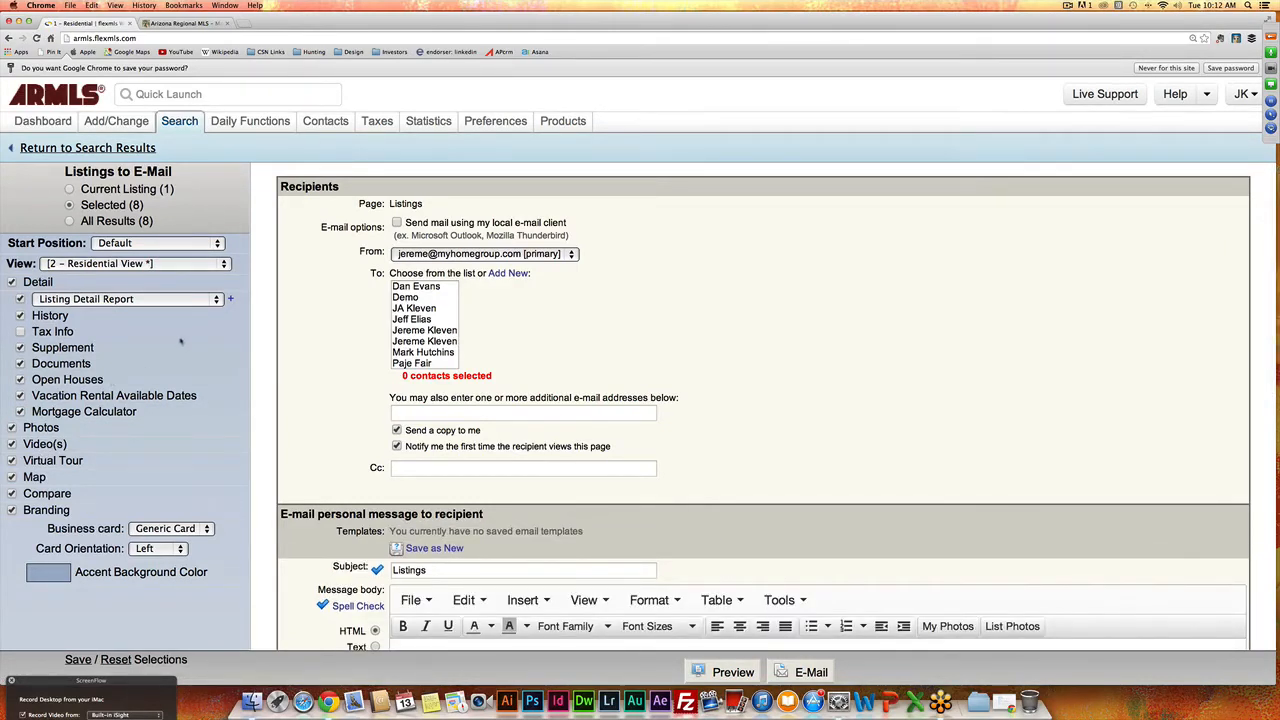
click(217, 300)
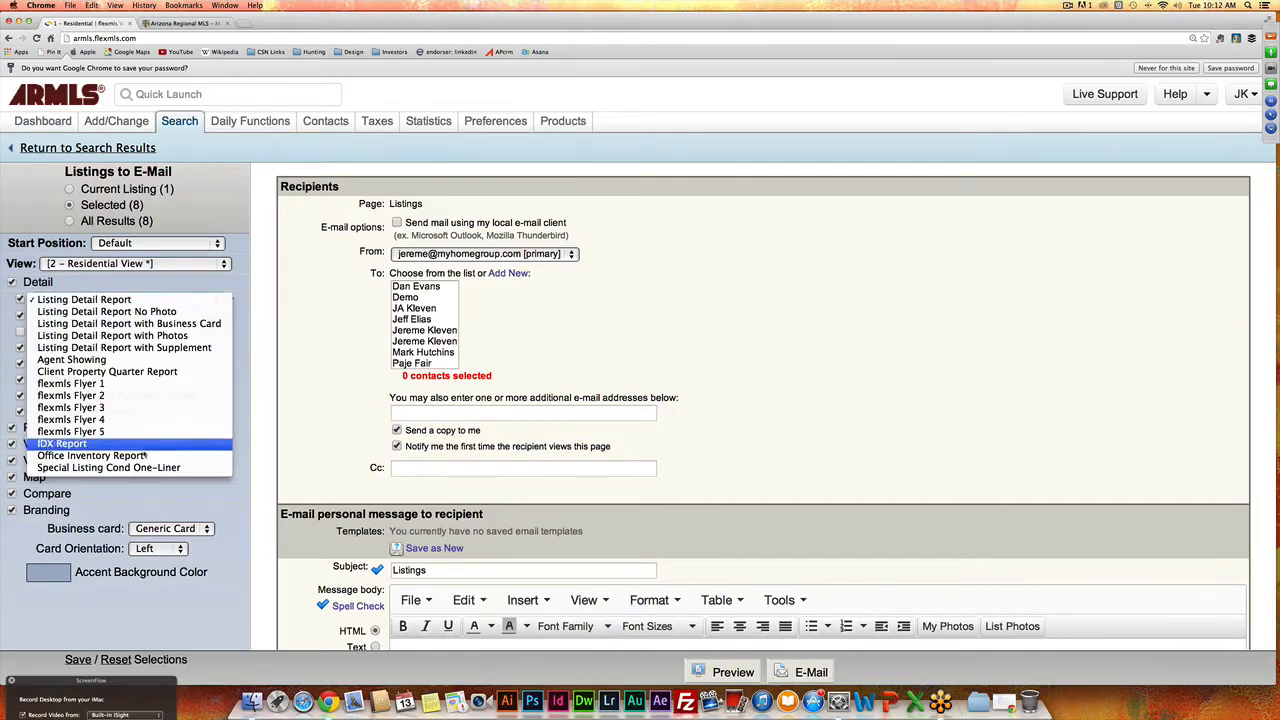
click(122, 468)
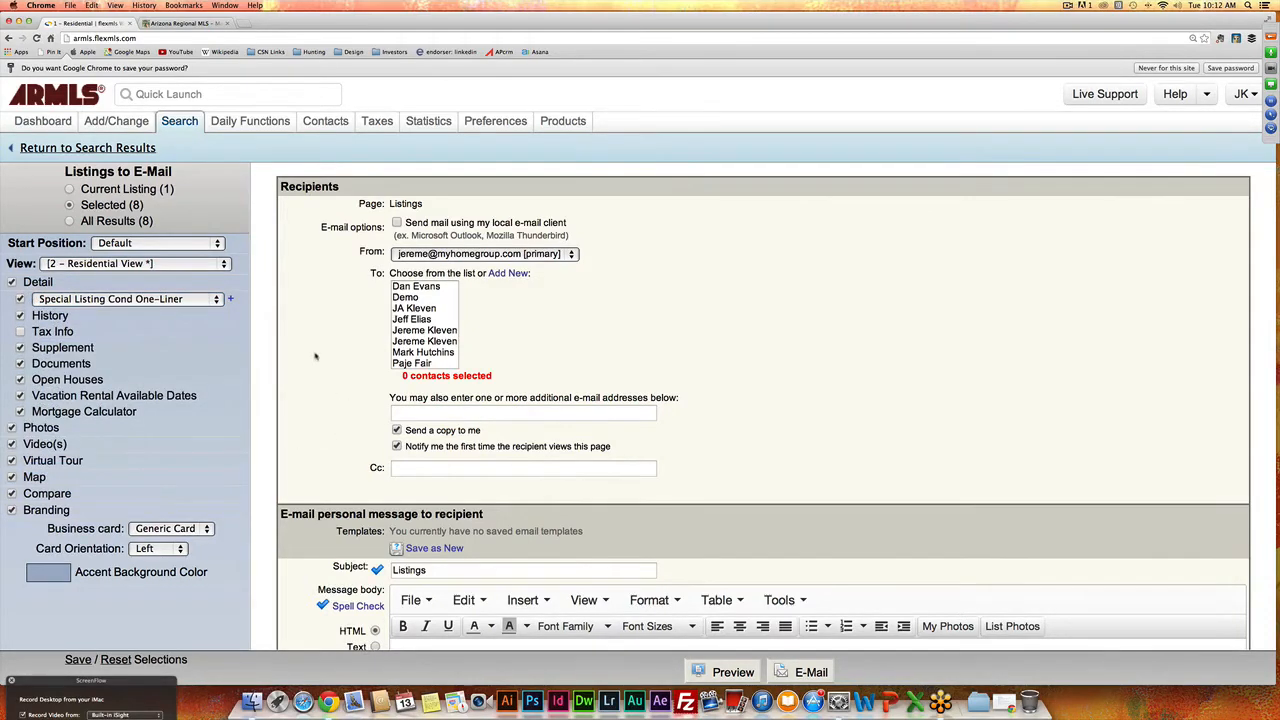
- Examine the listing e-mail form's recipient, message, listing link and signature sections
scroll(793, 411, down, 3)
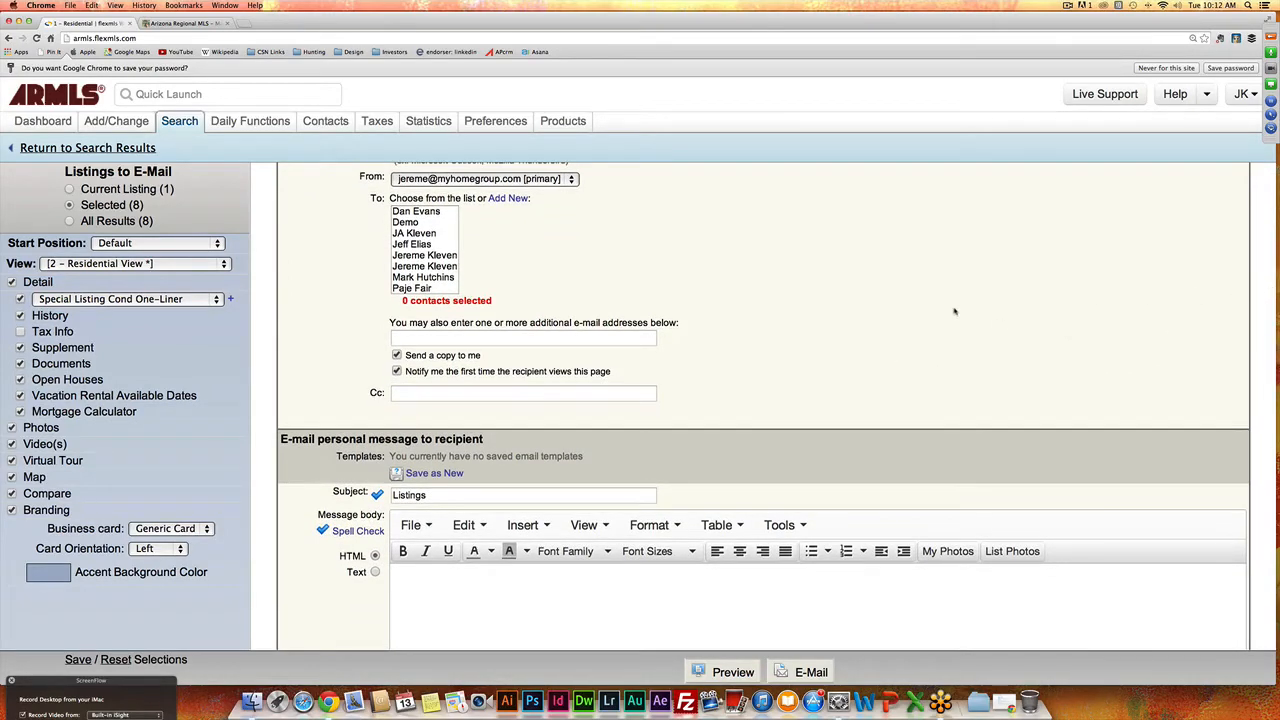
scroll(944, 316, down, 10)
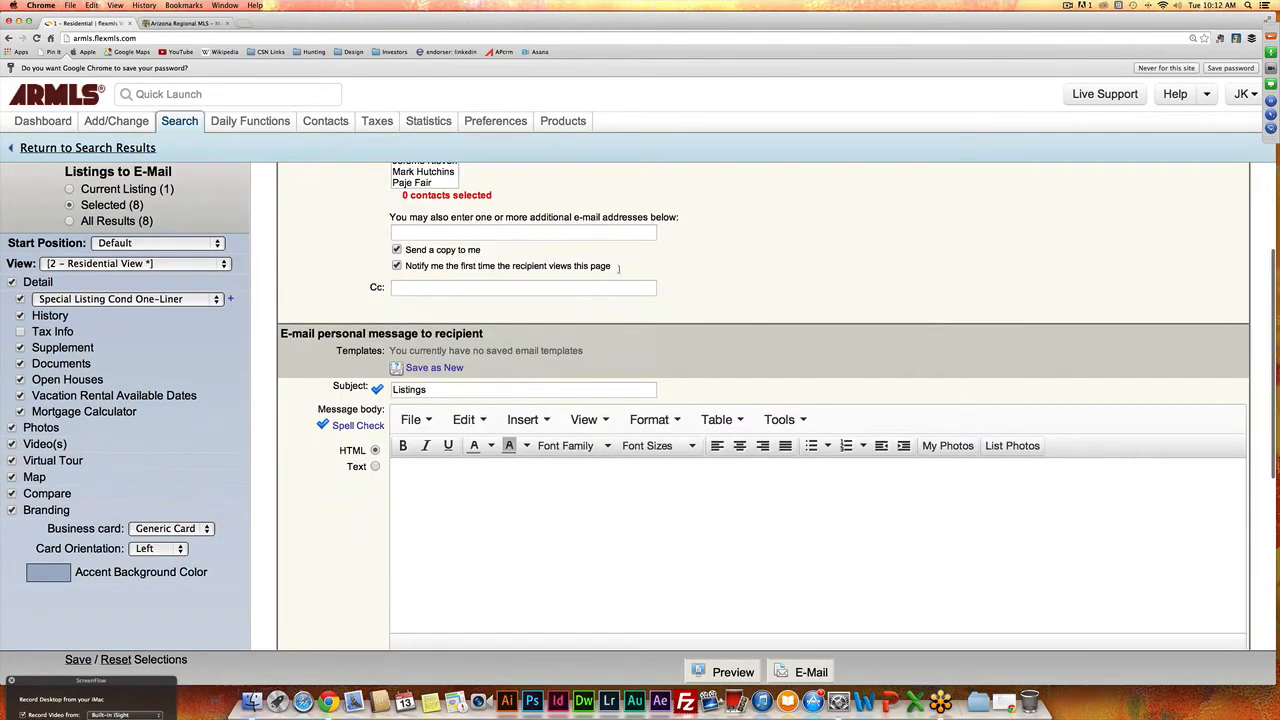
scroll(340, 325, down, 1)
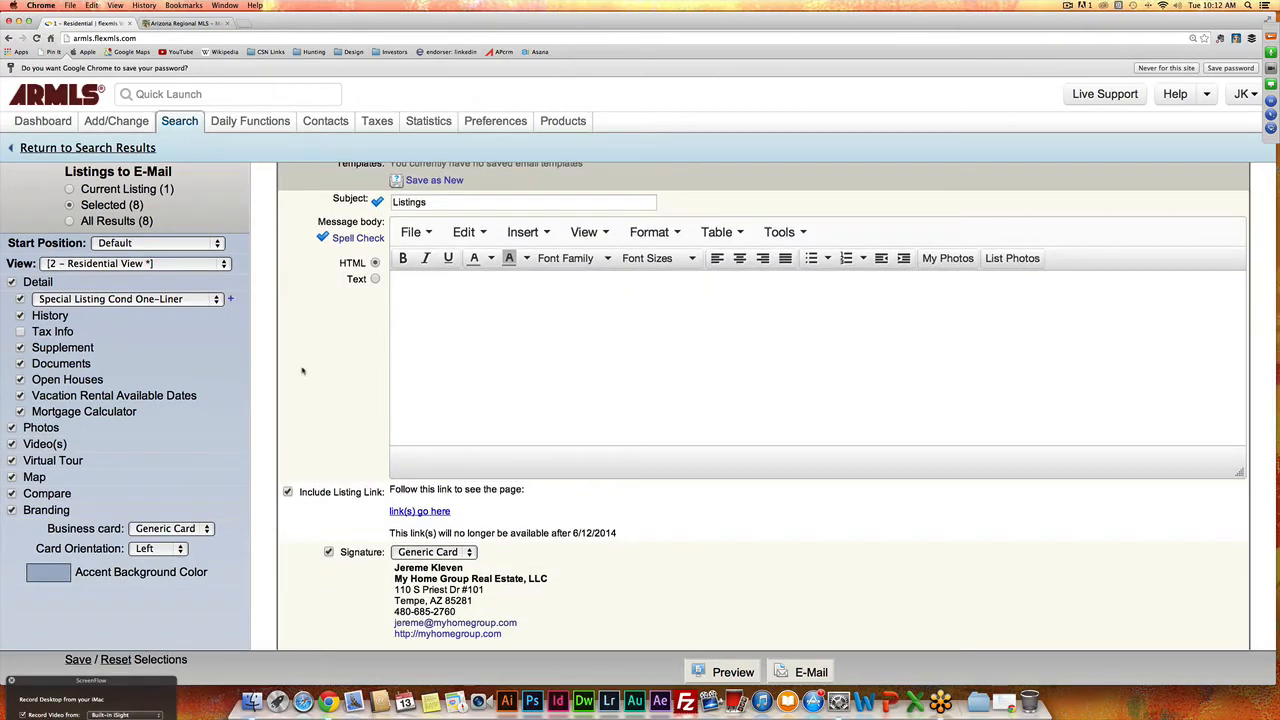
scroll(306, 373, up, 2)
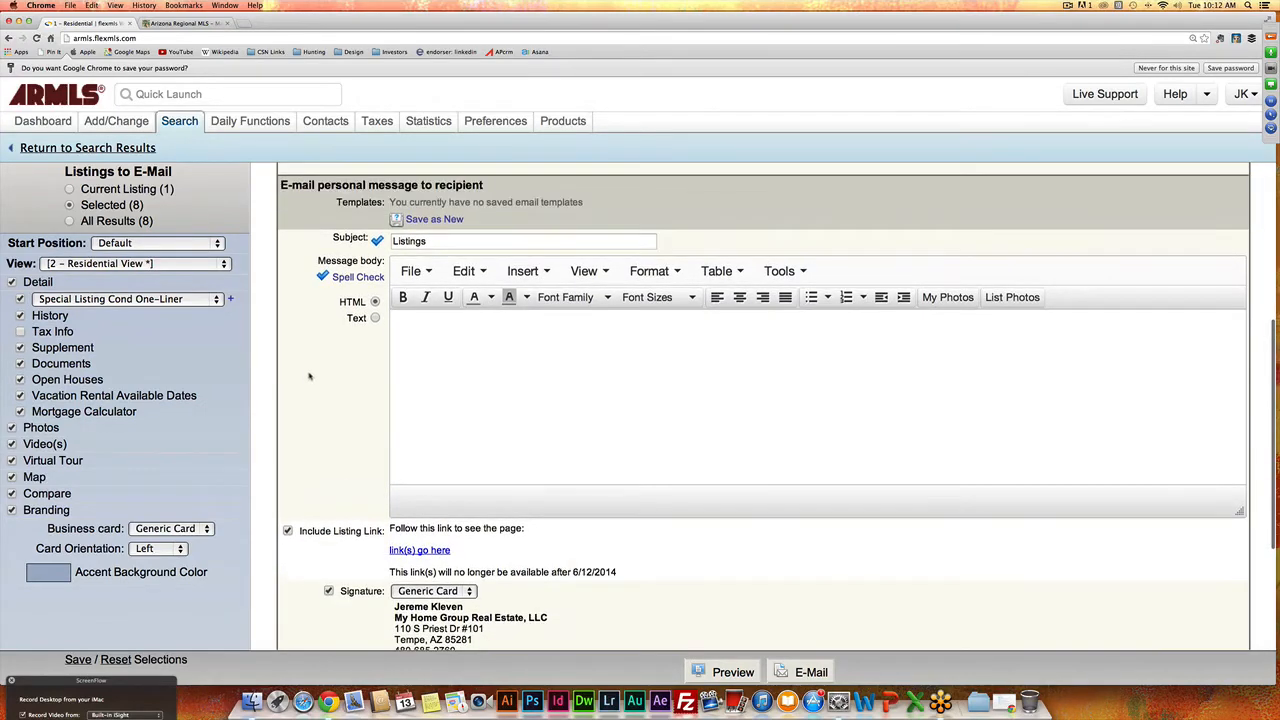
scroll(309, 376, up, 2)
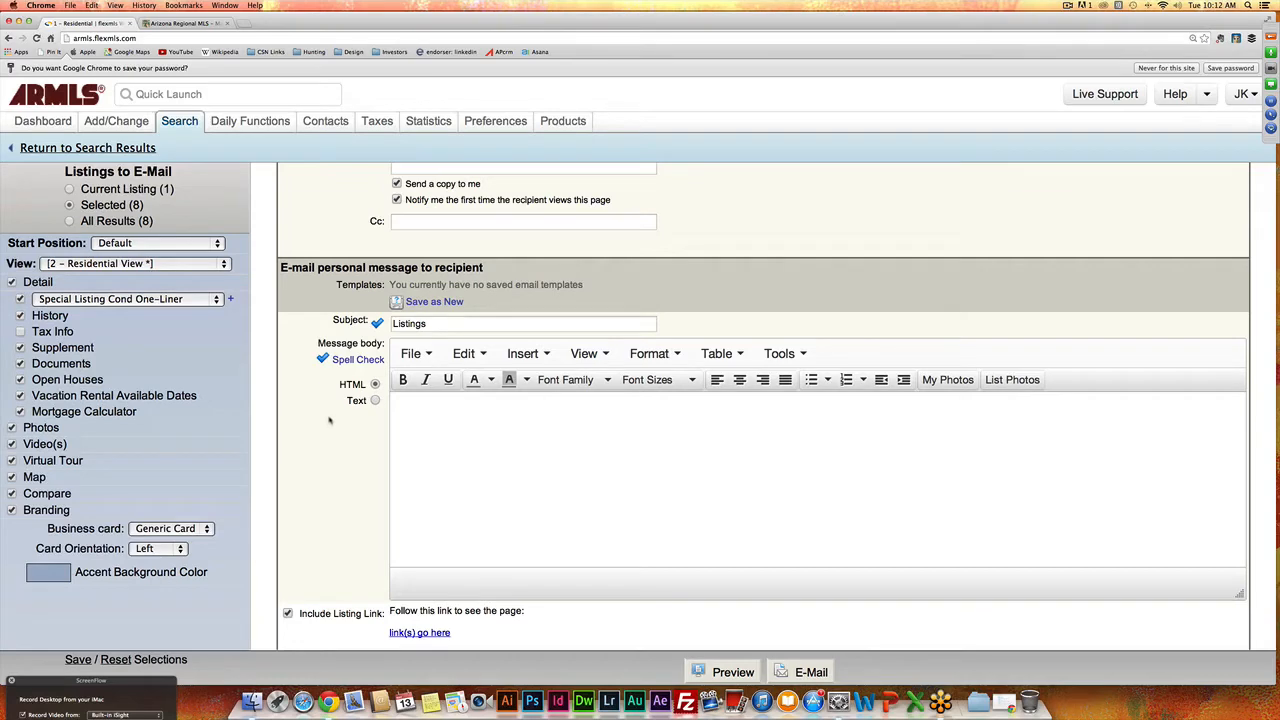
scroll(310, 412, up, 1)
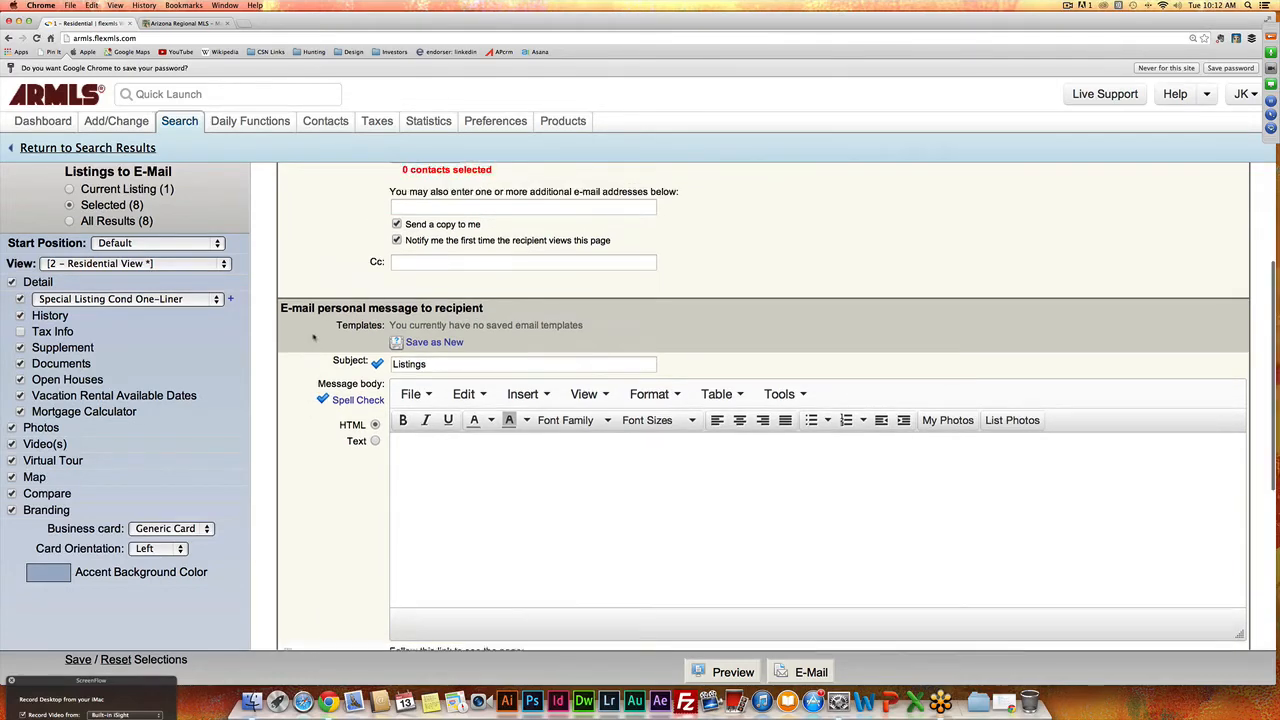
- Leave the listing e-mail form and start a new map search using the 1 - Residential (ARMLS) quick search
scroll(313, 337, up, 4)
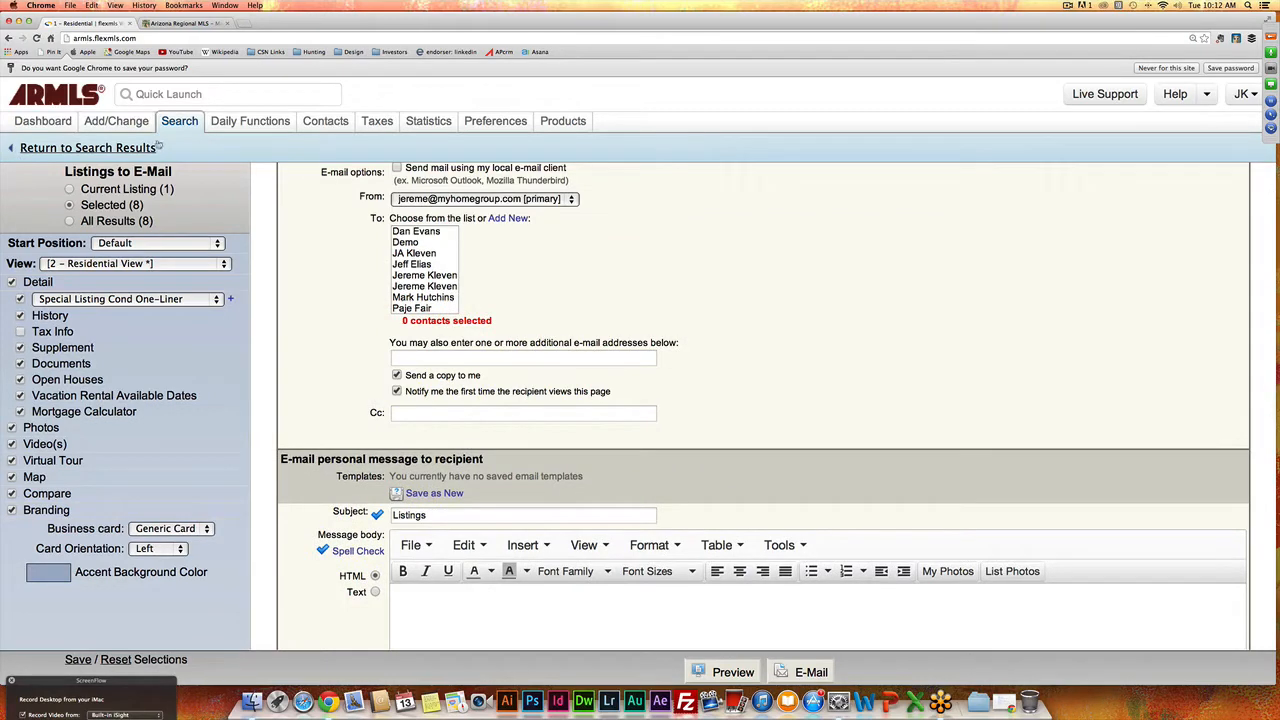
mouse_move(177, 127)
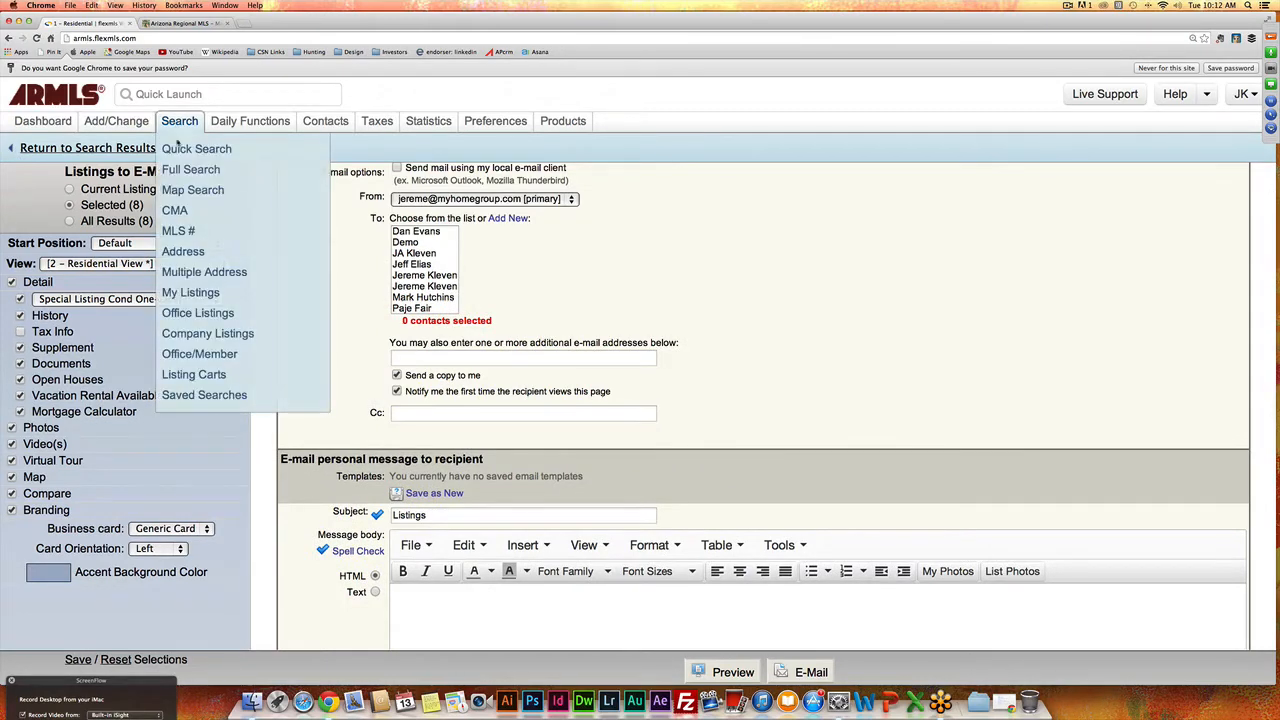
click(186, 191)
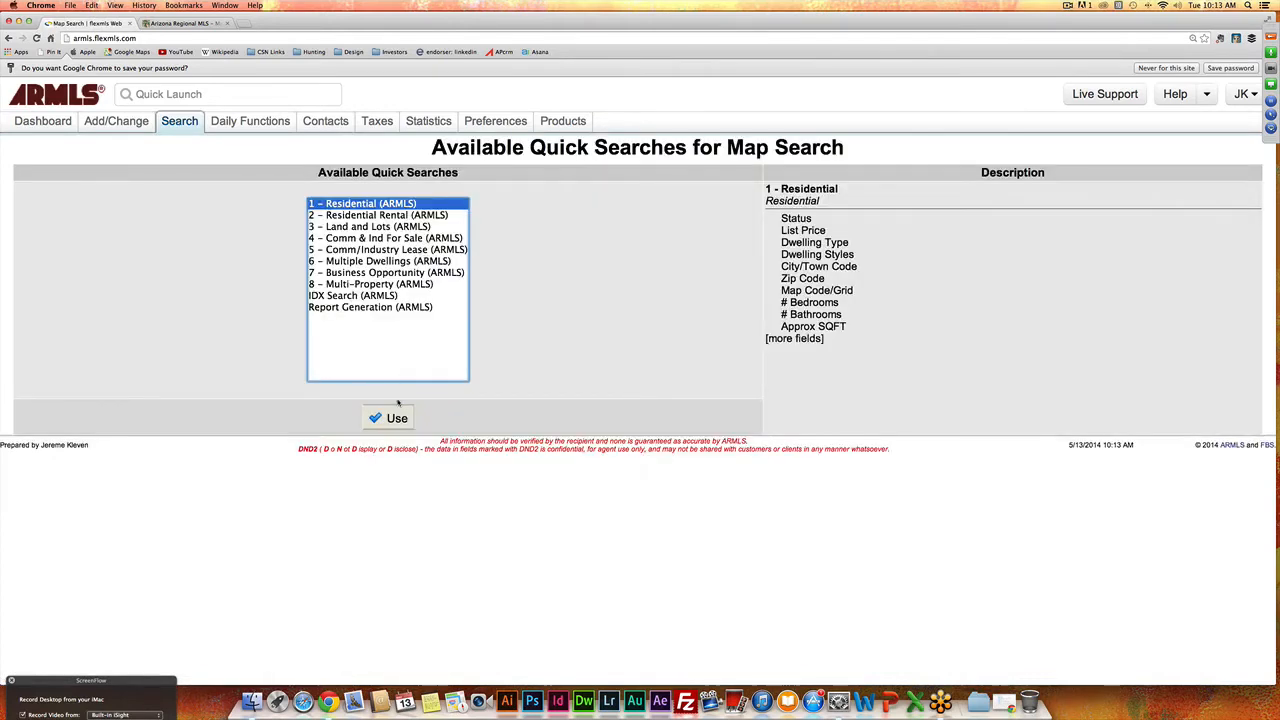
click(395, 418)
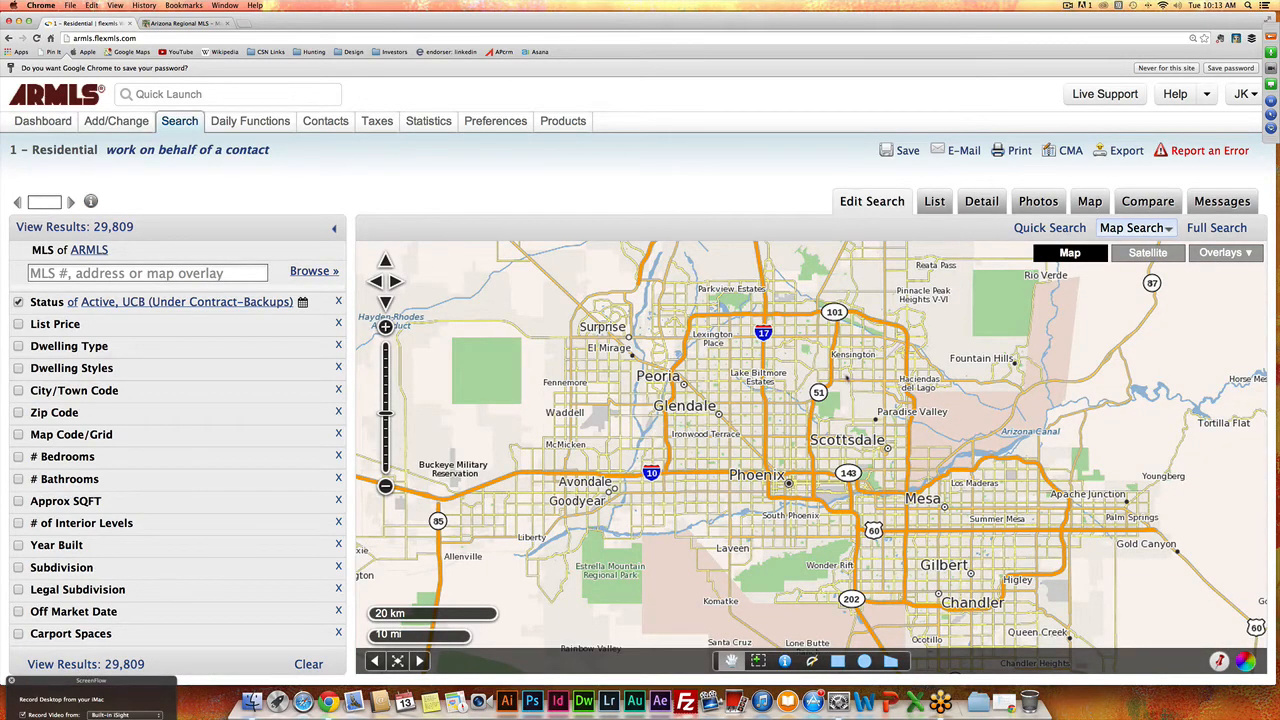
- Draw a circular search area with a radius of about 1.01 mi around Sweetwater Ranch in Scottsdale
scroll(846, 377, up, 1)
scroll(844, 379, up, 1)
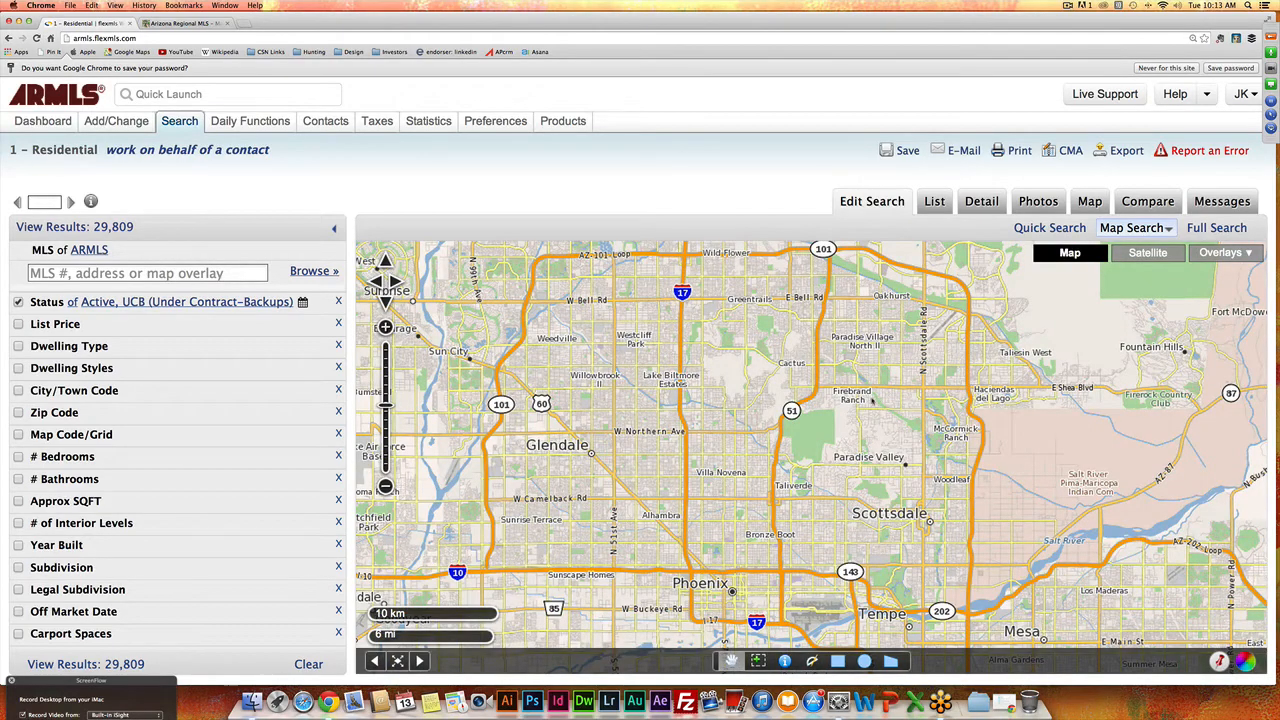
drag(872, 401, 604, 439)
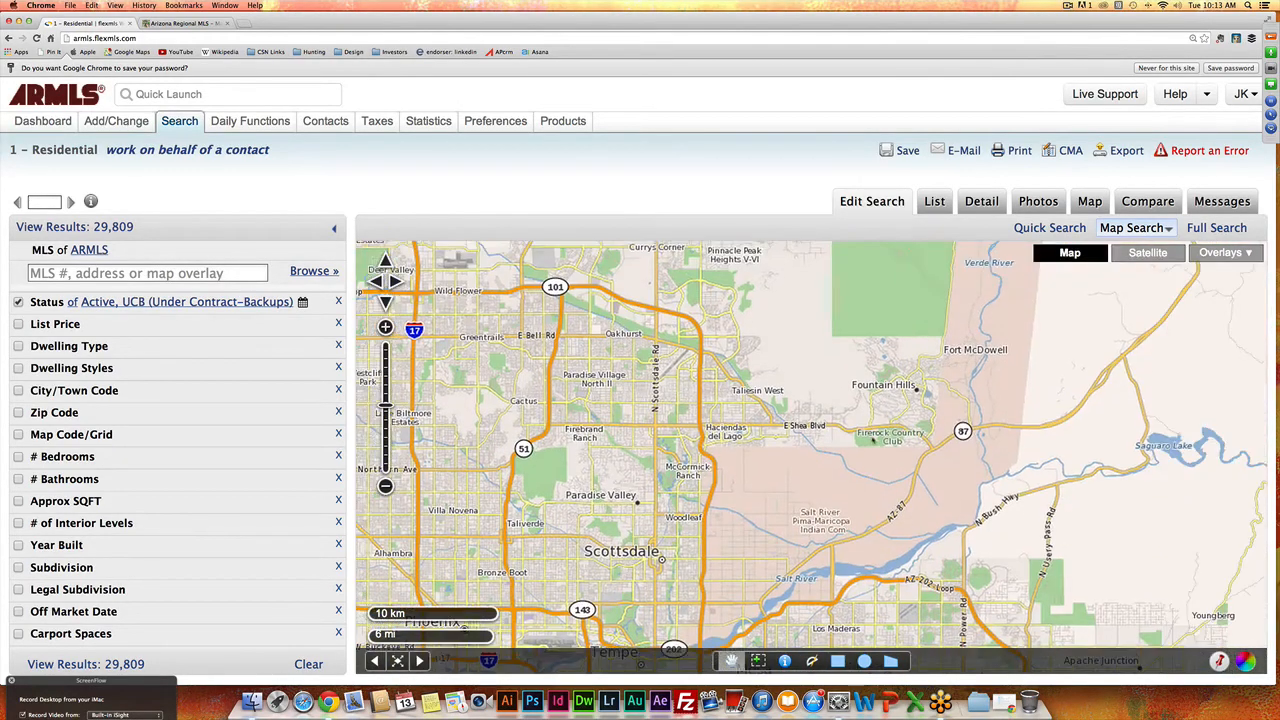
drag(724, 388, 724, 416)
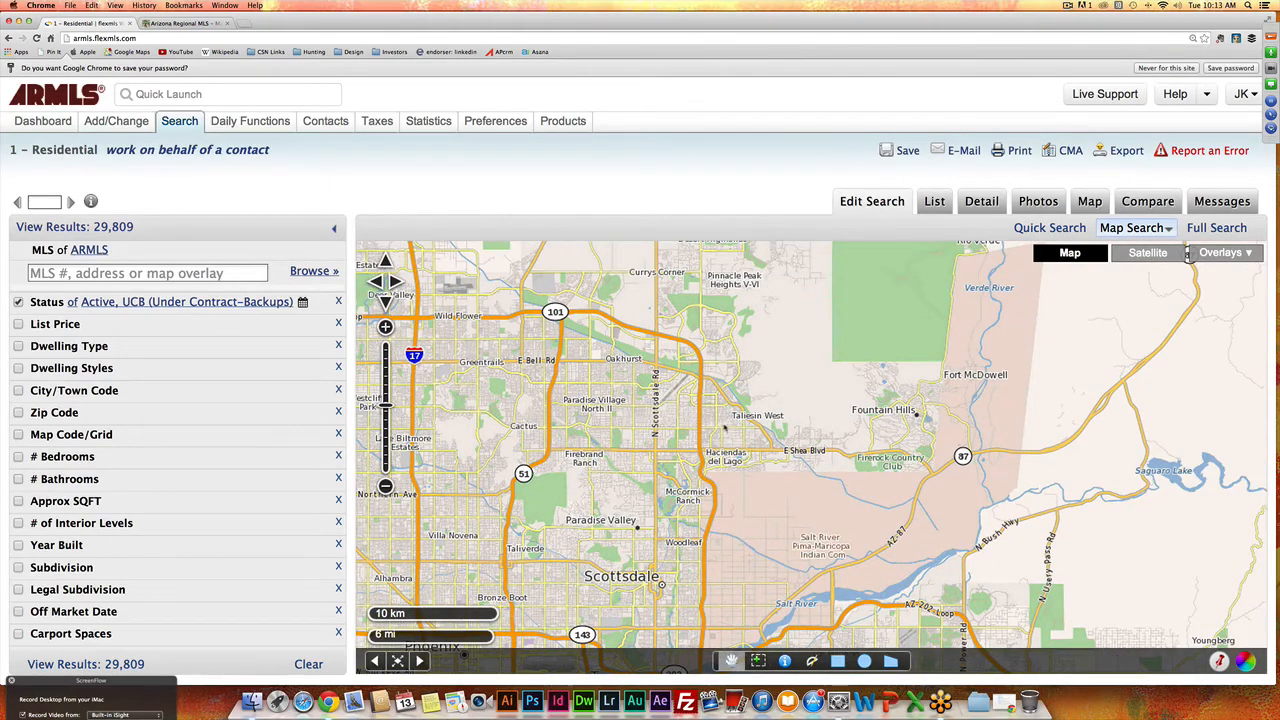
scroll(724, 427, up, 1)
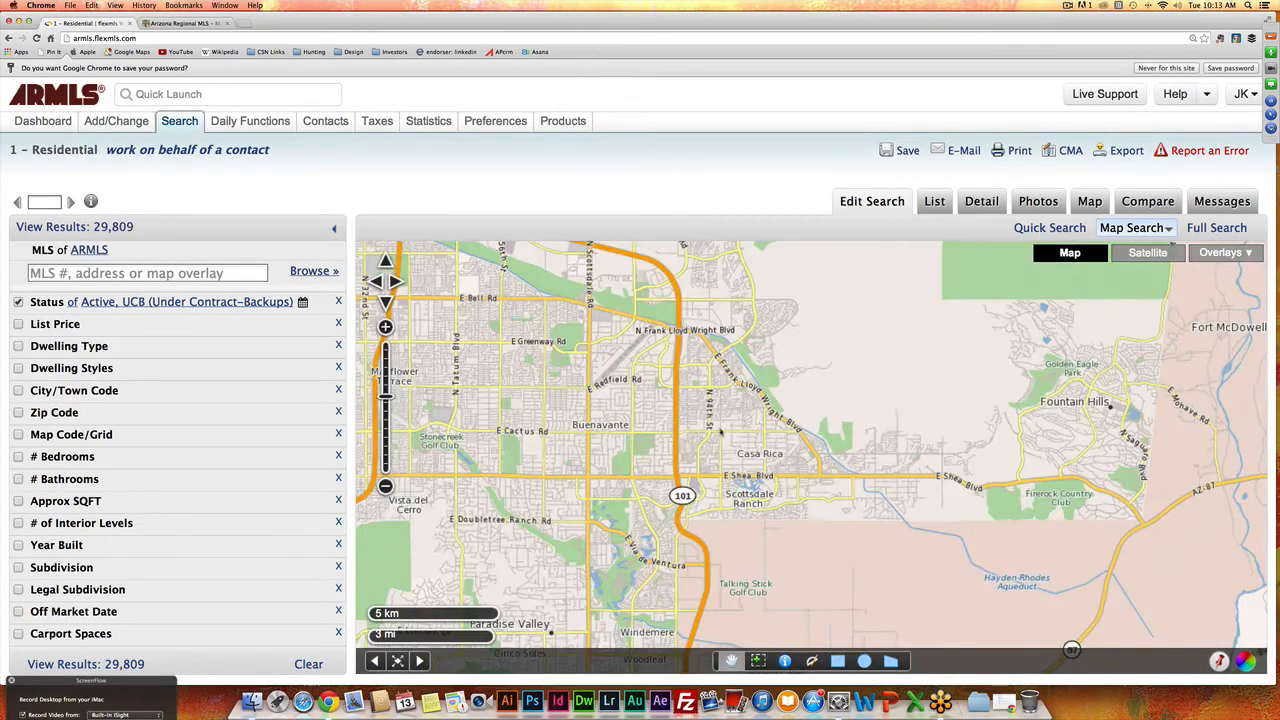
scroll(702, 420, up, 1)
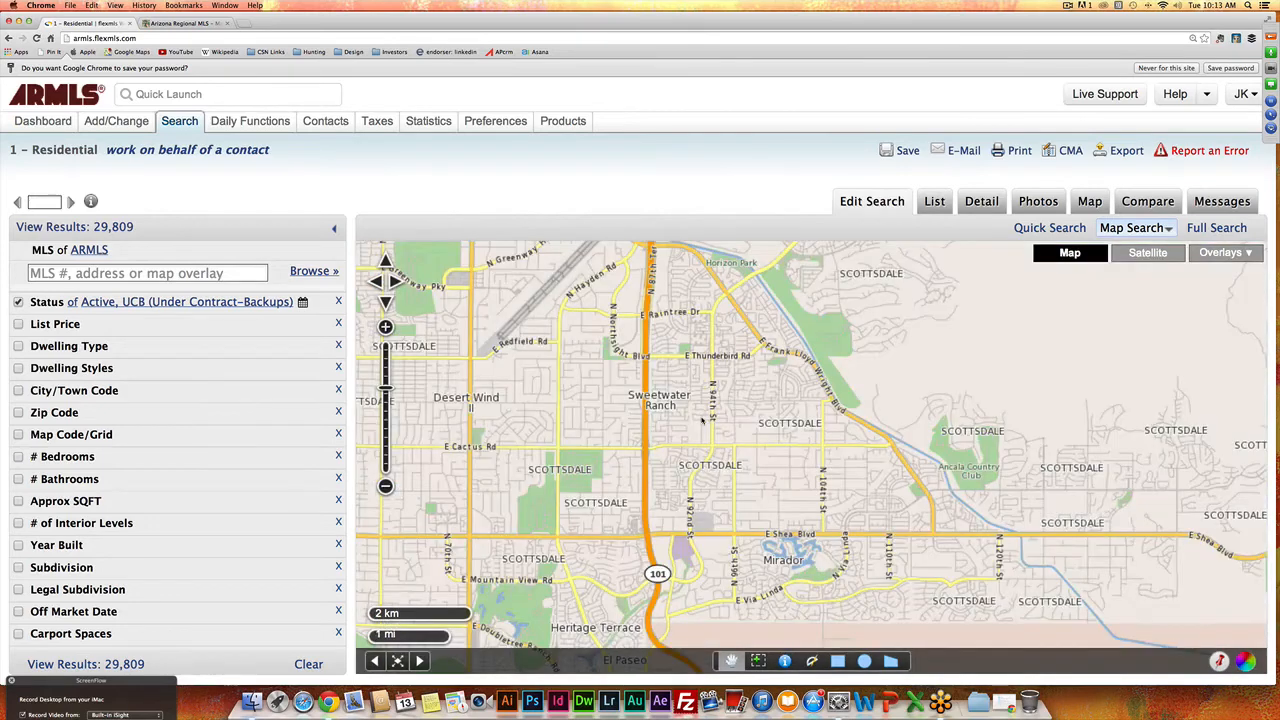
drag(706, 417, 727, 422)
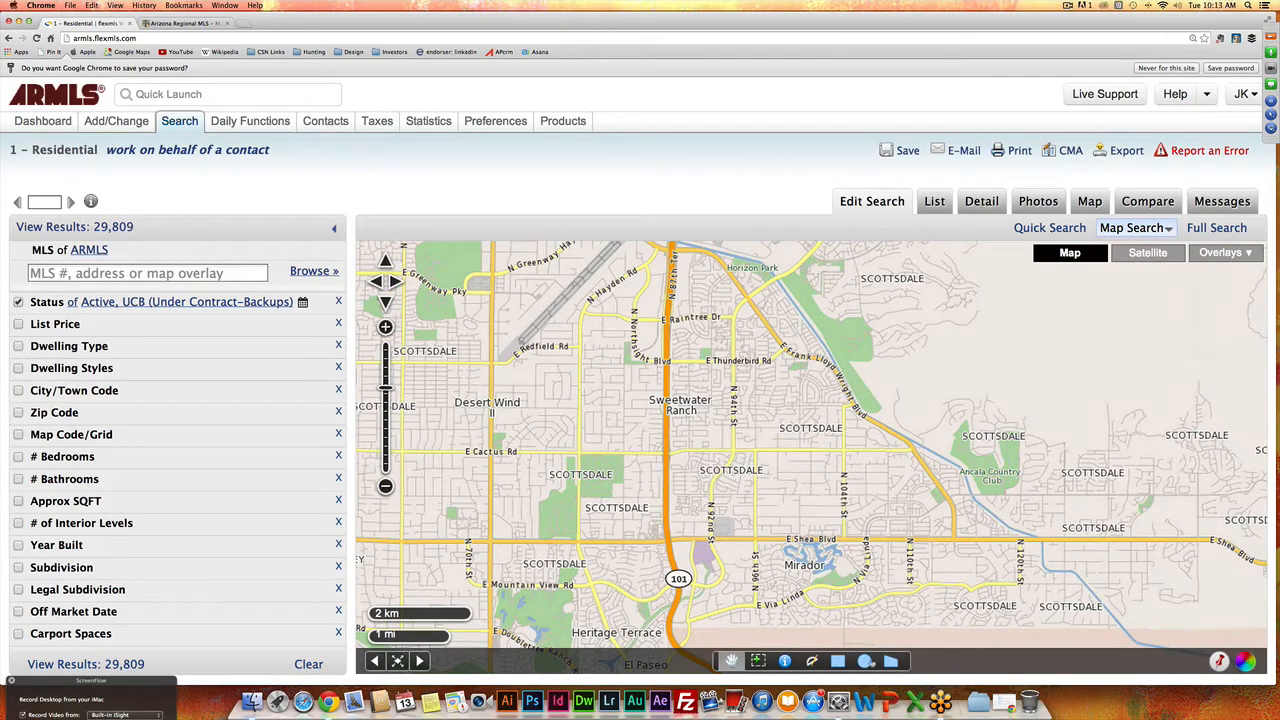
click(866, 661)
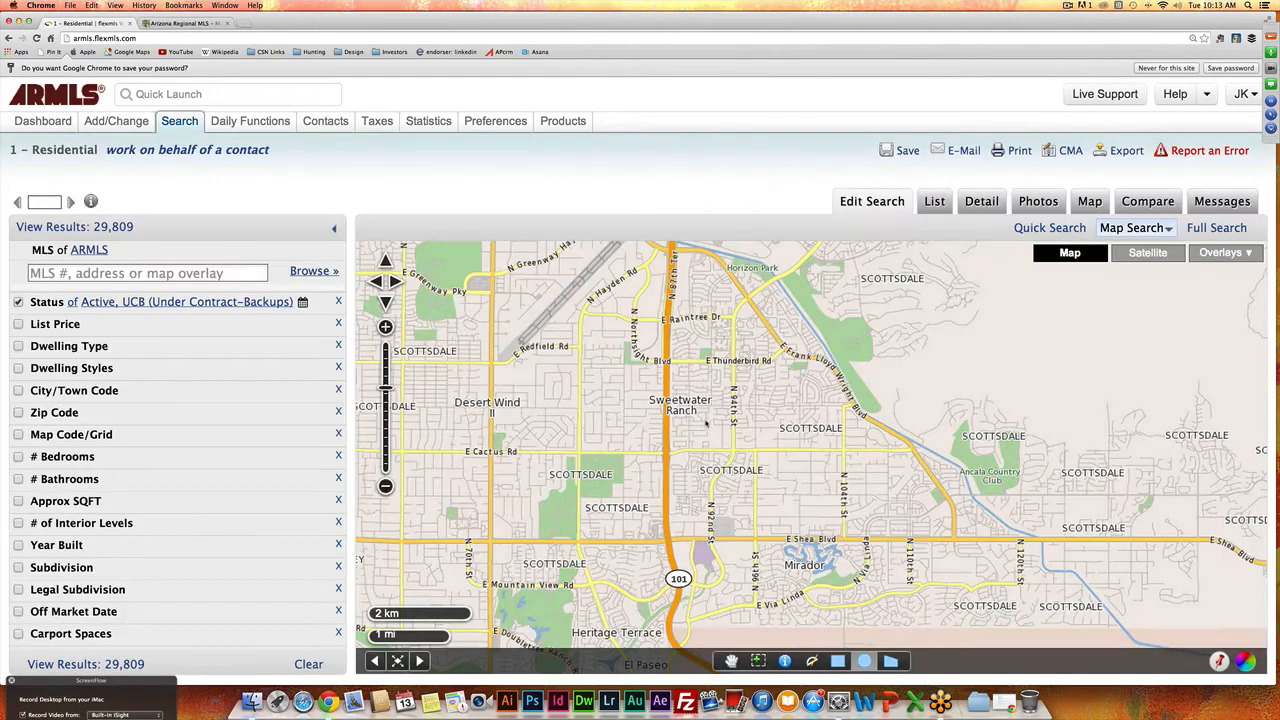
drag(696, 403, 769, 457)
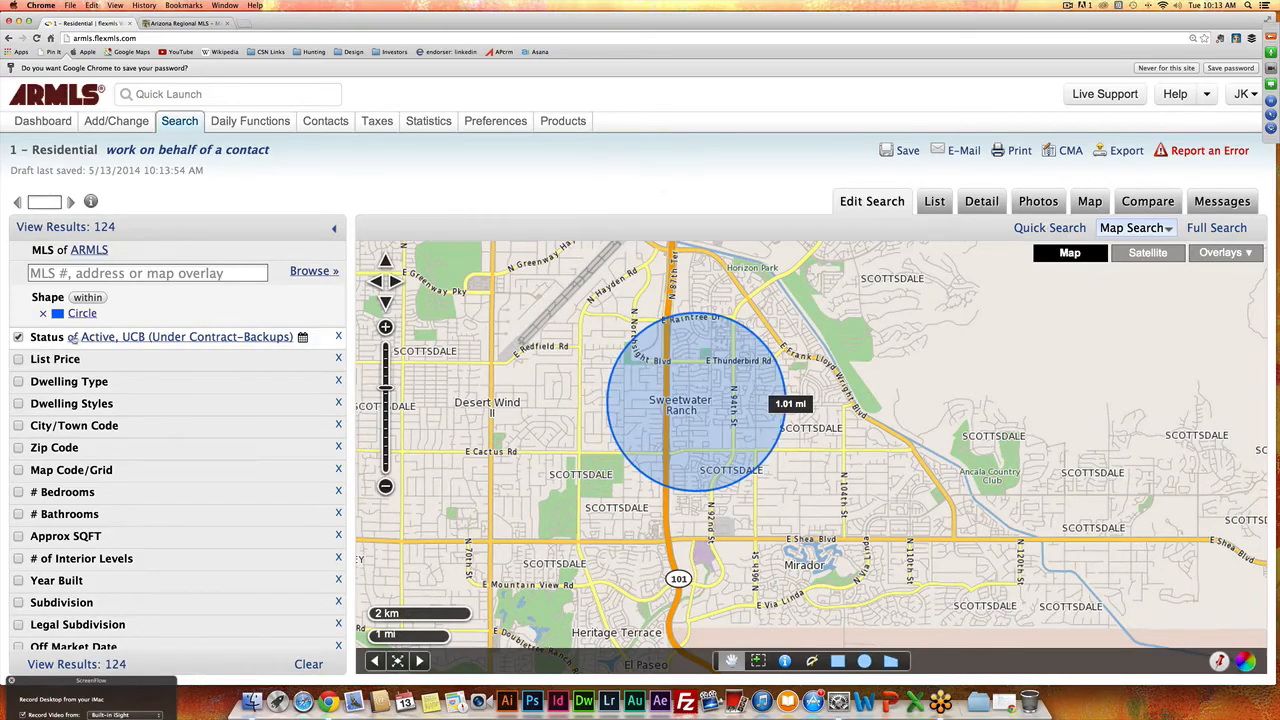
- Limit the listing status to Active and set the number of bedrooms from 3 to 3
click(90, 340)
click(50, 358)
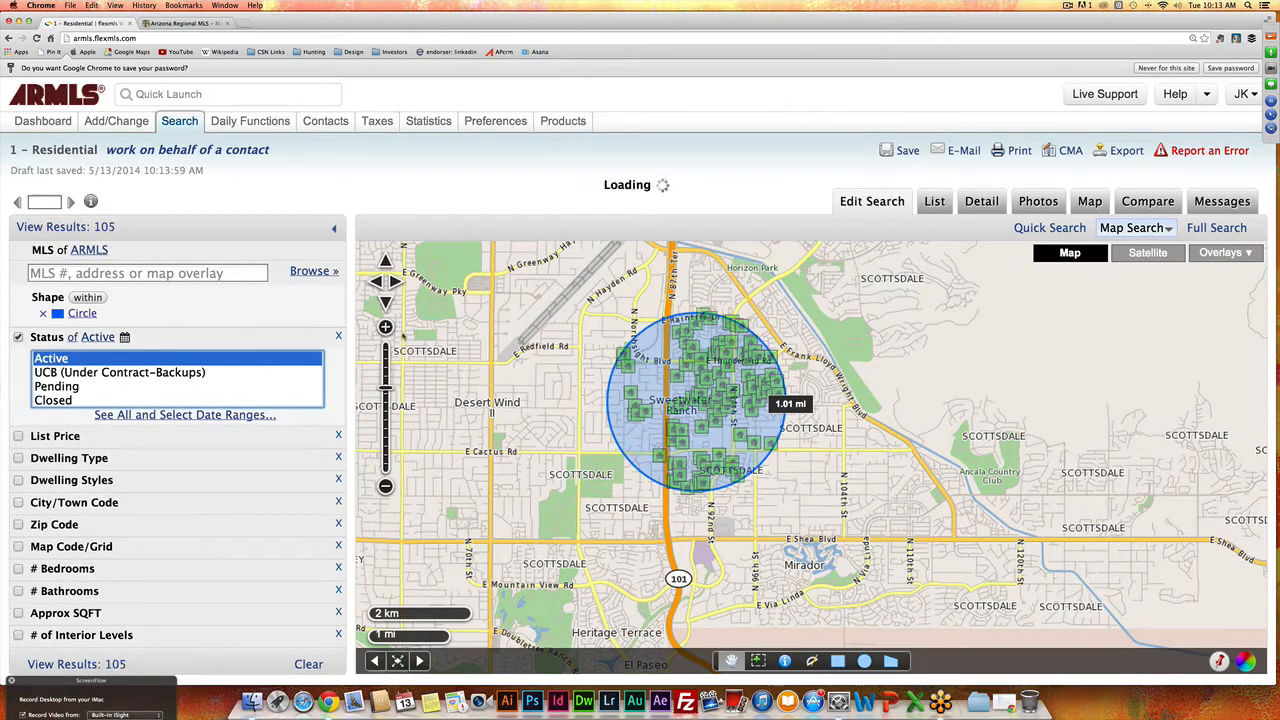
click(67, 571)
click(50, 590)
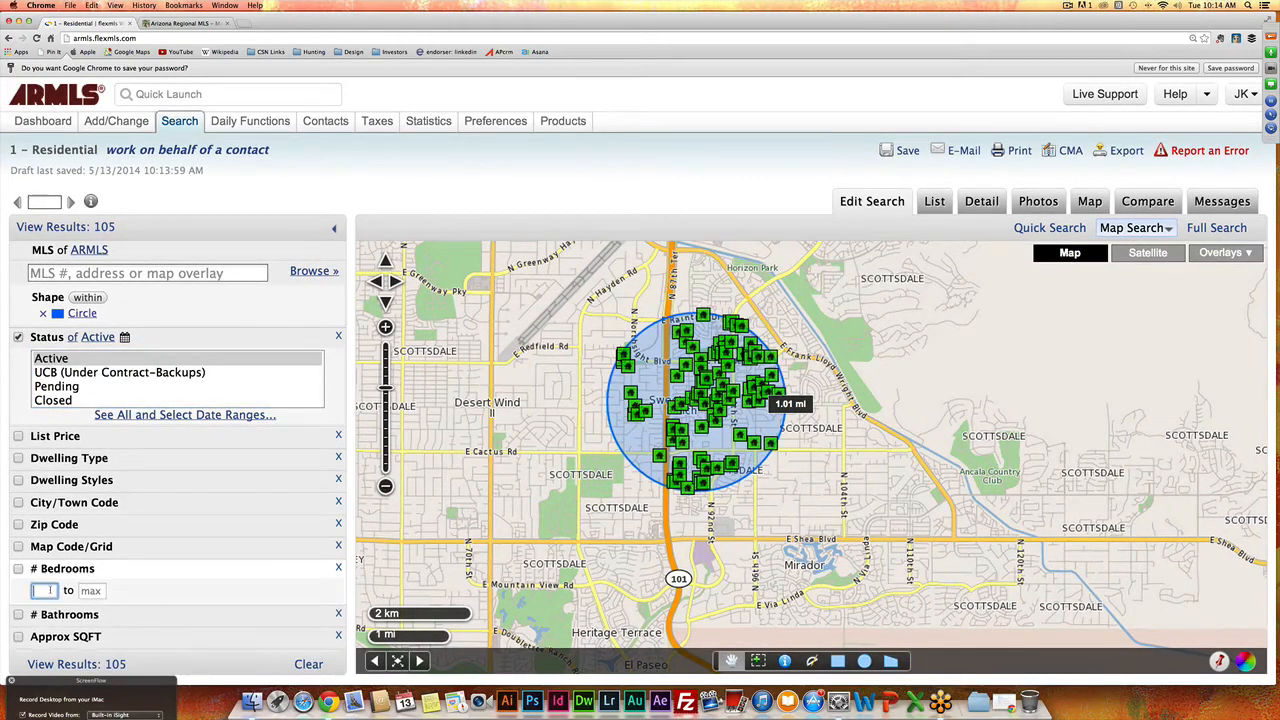
text(3)
click(87, 591)
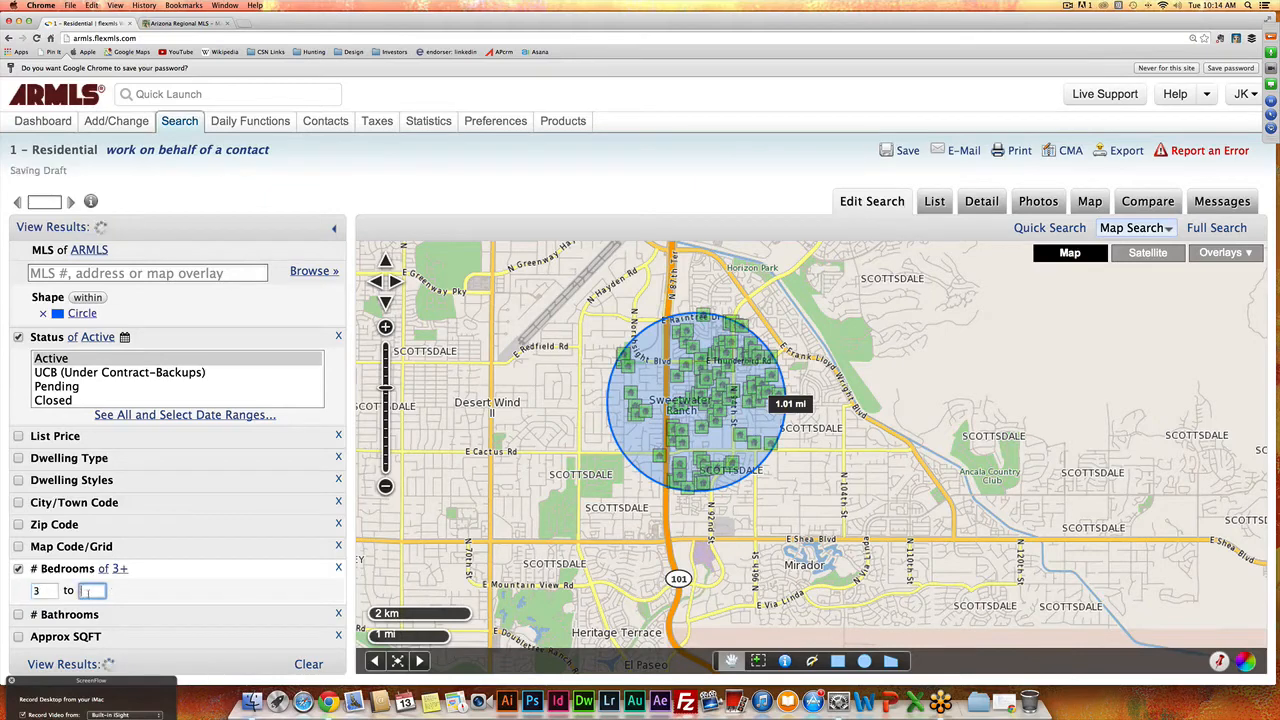
text(3)
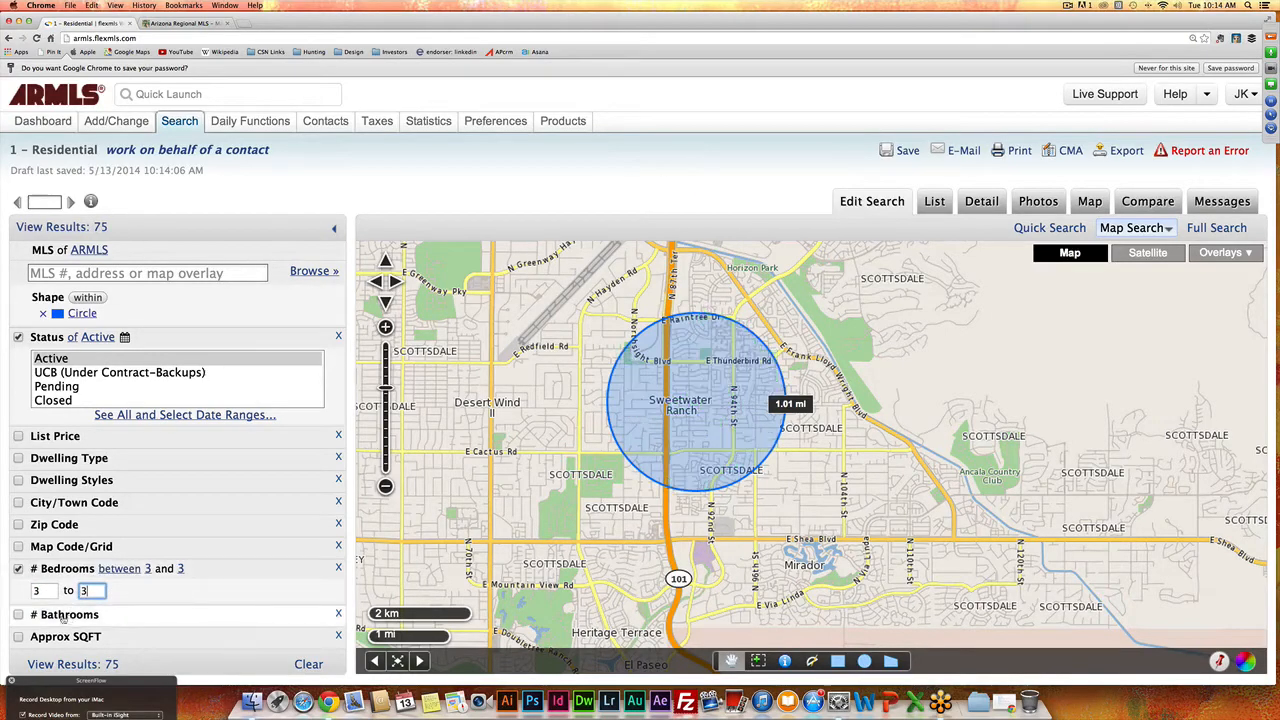
- Set the number of bathrooms from 2 to 2
click(50, 614)
text(2)
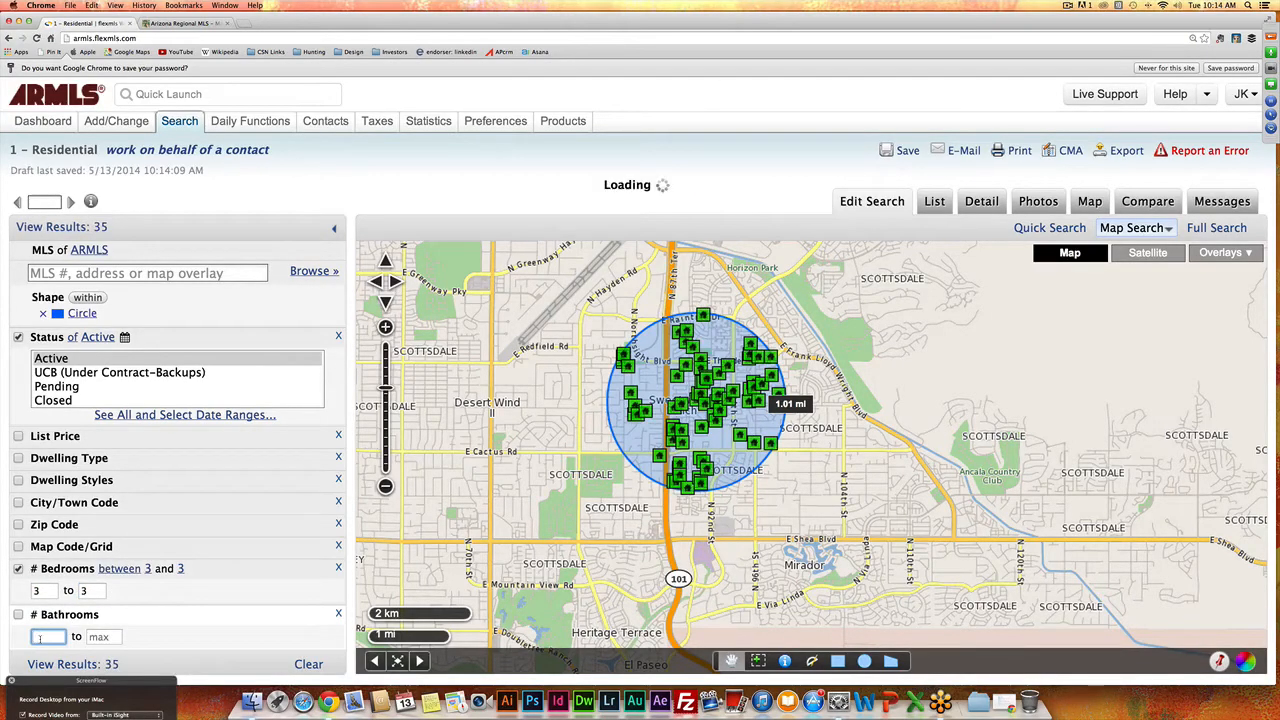
click(99, 637)
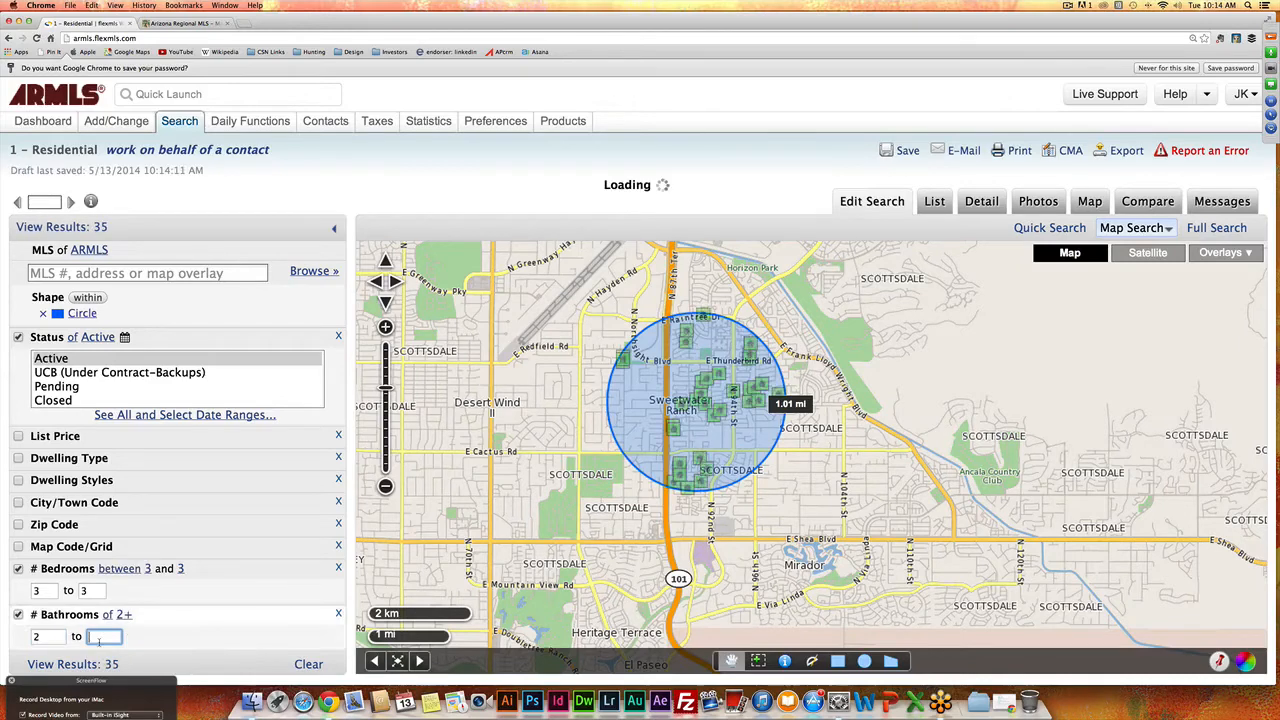
text(2)
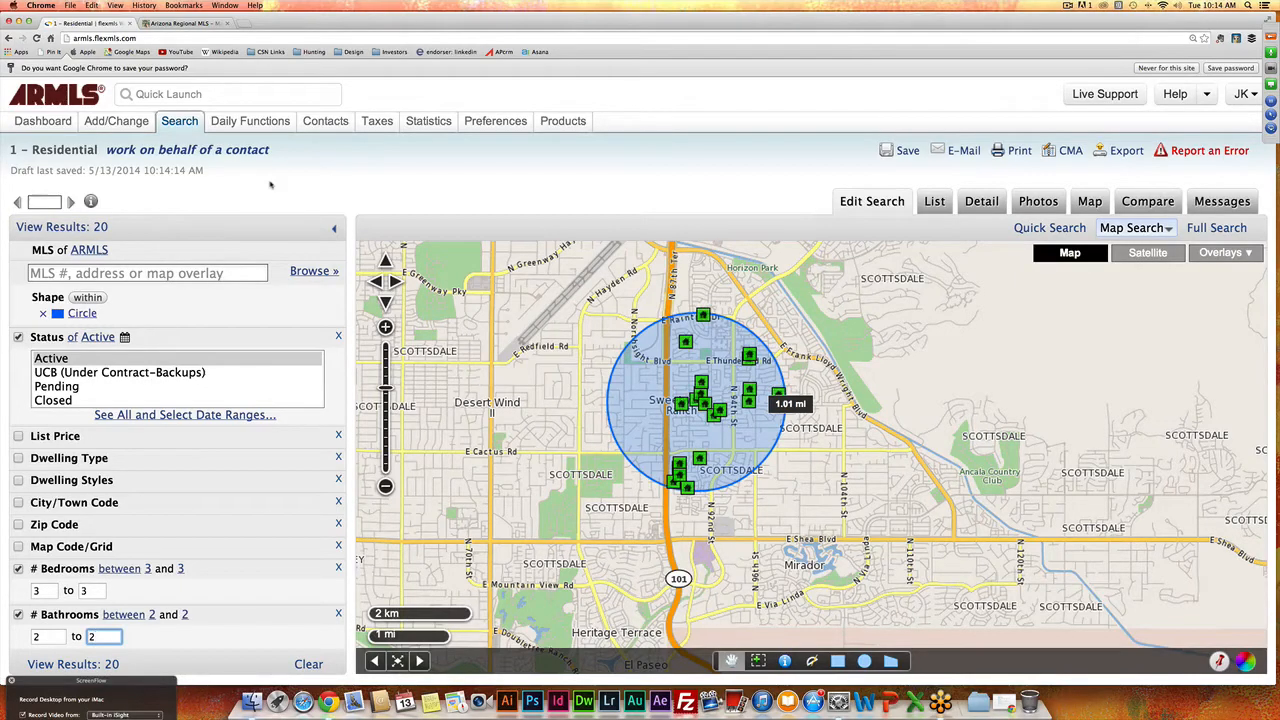
- View the search results as a list and look through the active listings' prices, square footage and subdivisions
click(58, 228)
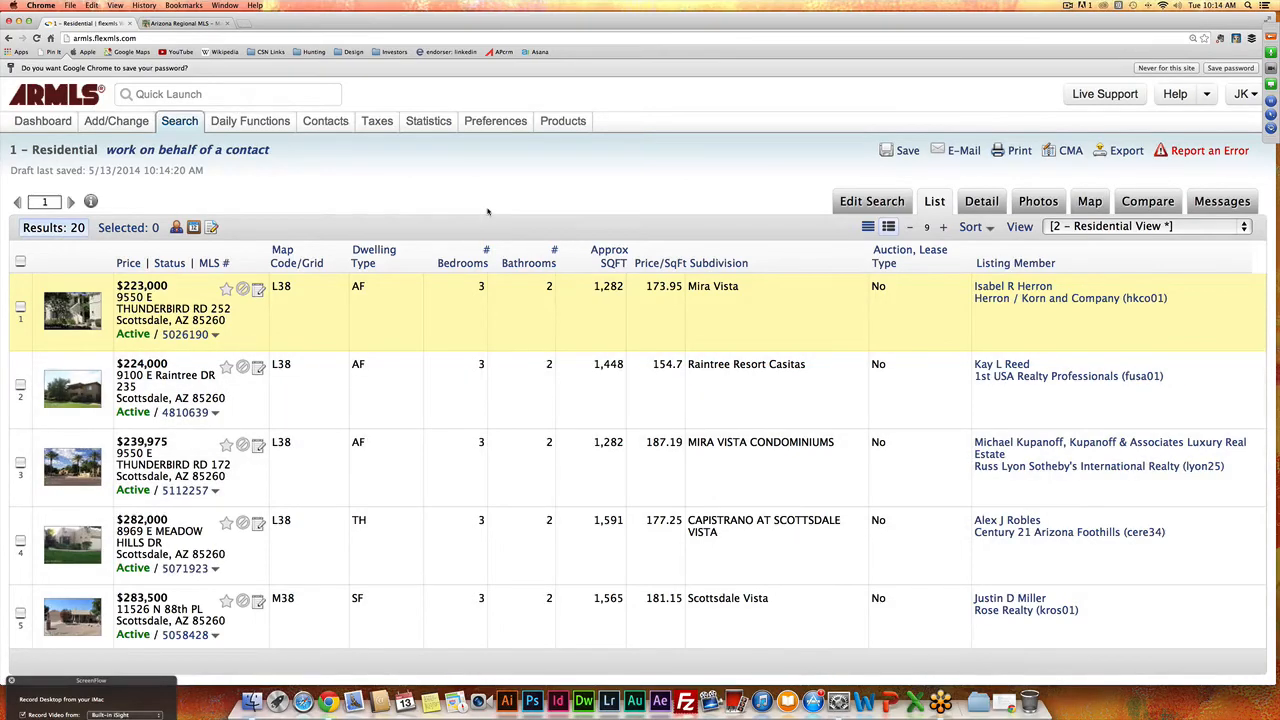
scroll(783, 457, down, 1)
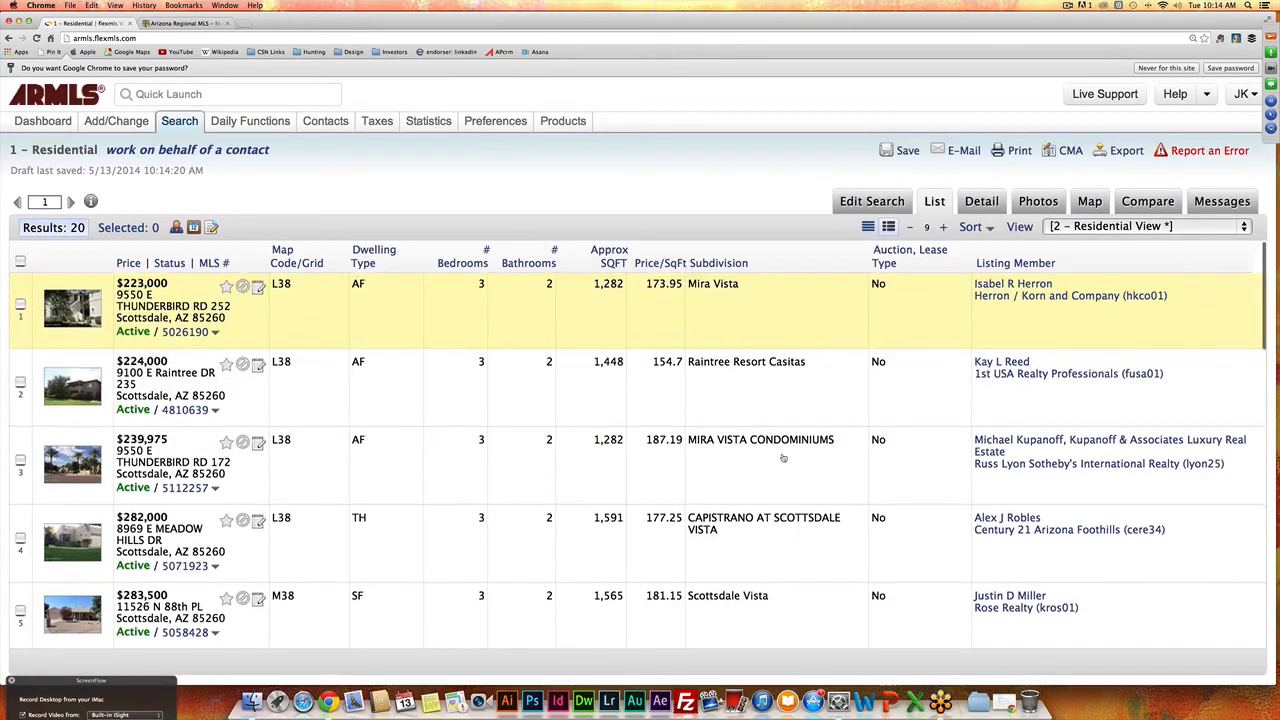
scroll(1180, 350, down, 5)
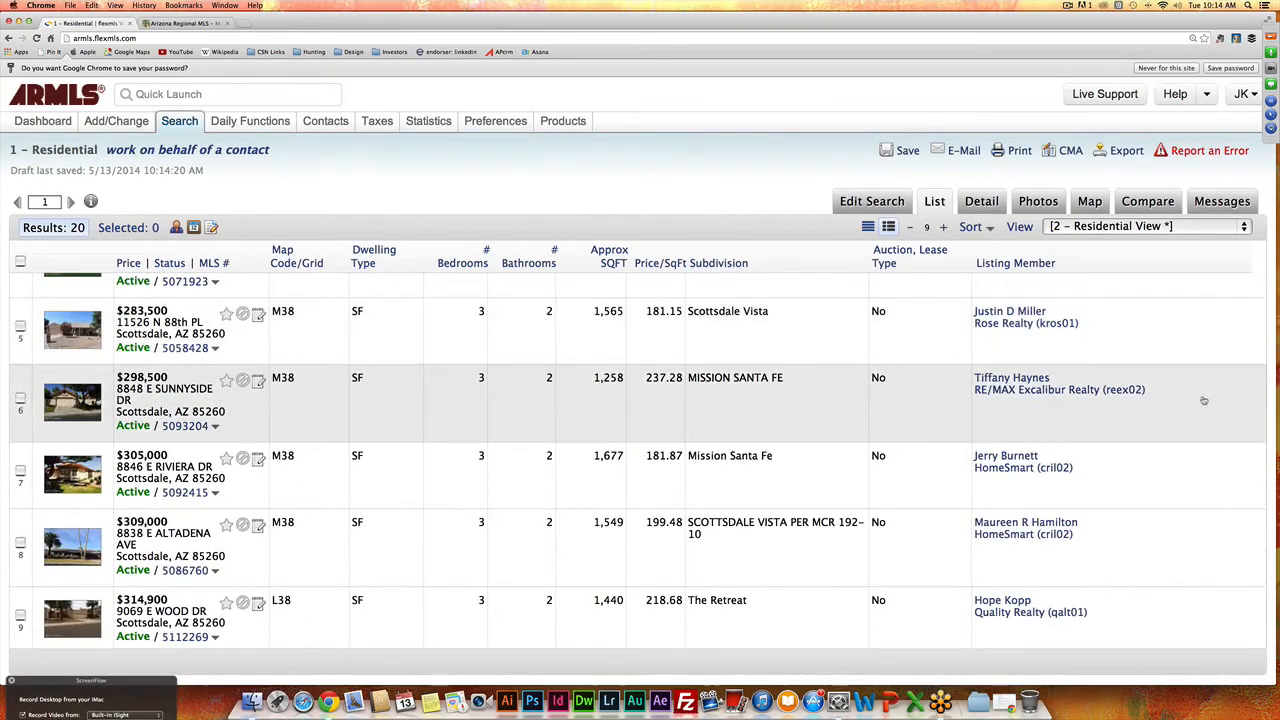
scroll(1110, 420, down, 5)
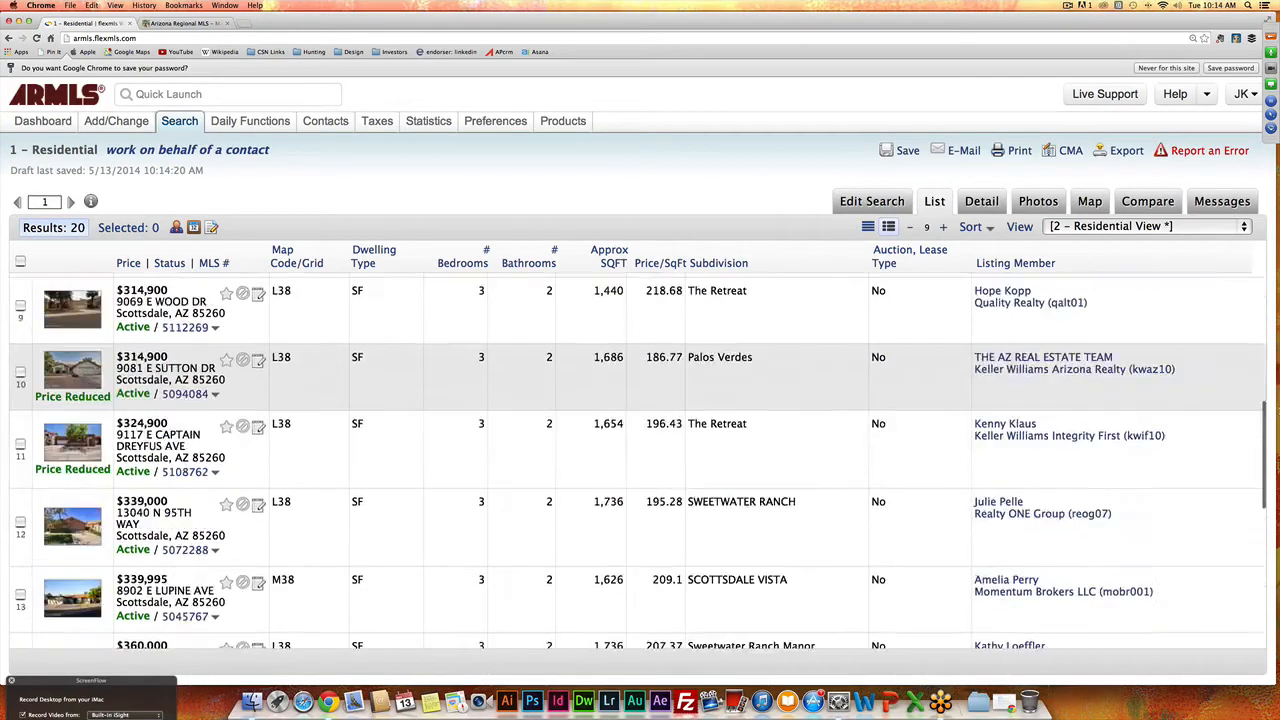
scroll(1100, 450, down, 8)
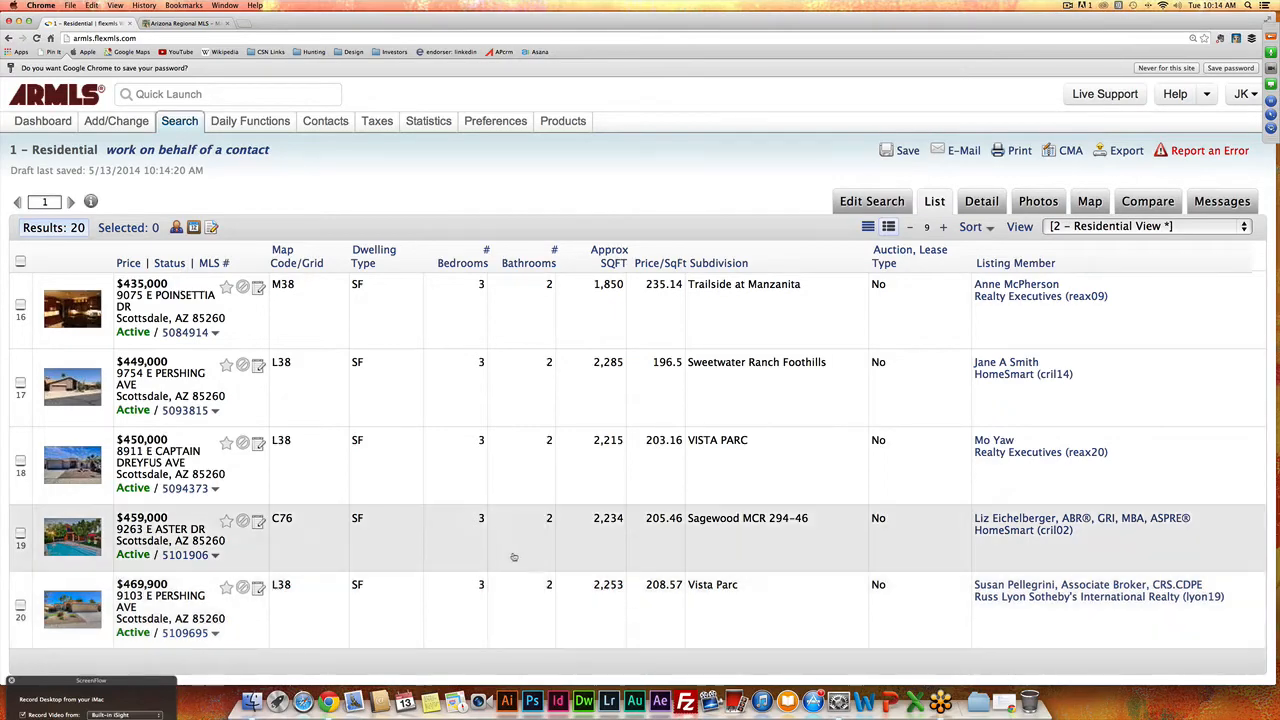
scroll(486, 557, up, 2)
scroll(481, 558, up, 10)
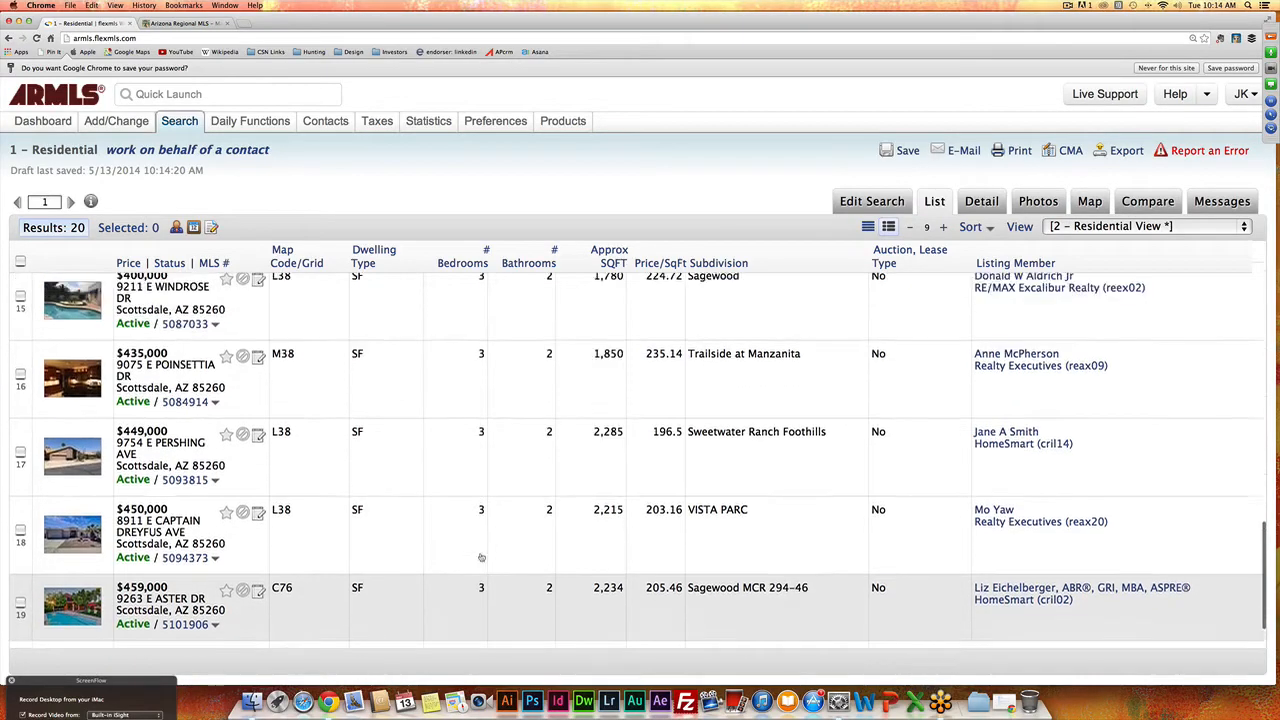
scroll(481, 557, up, 2)
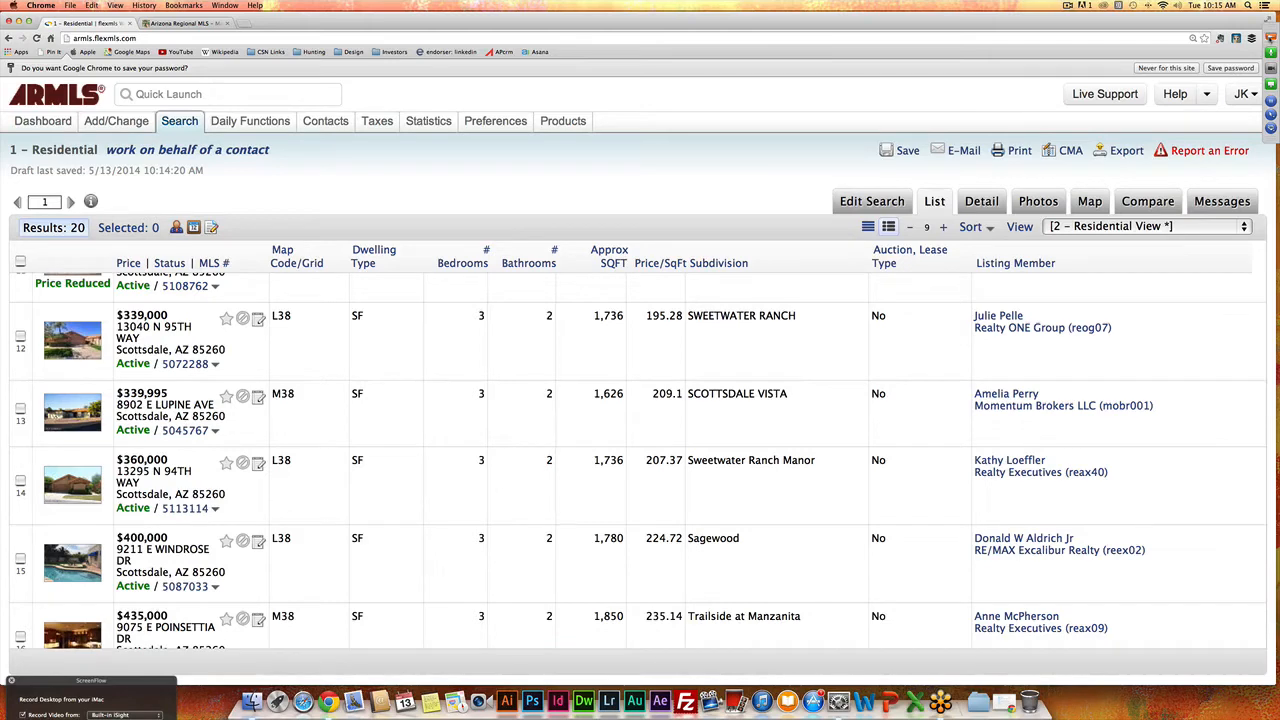
click(1271, 38)
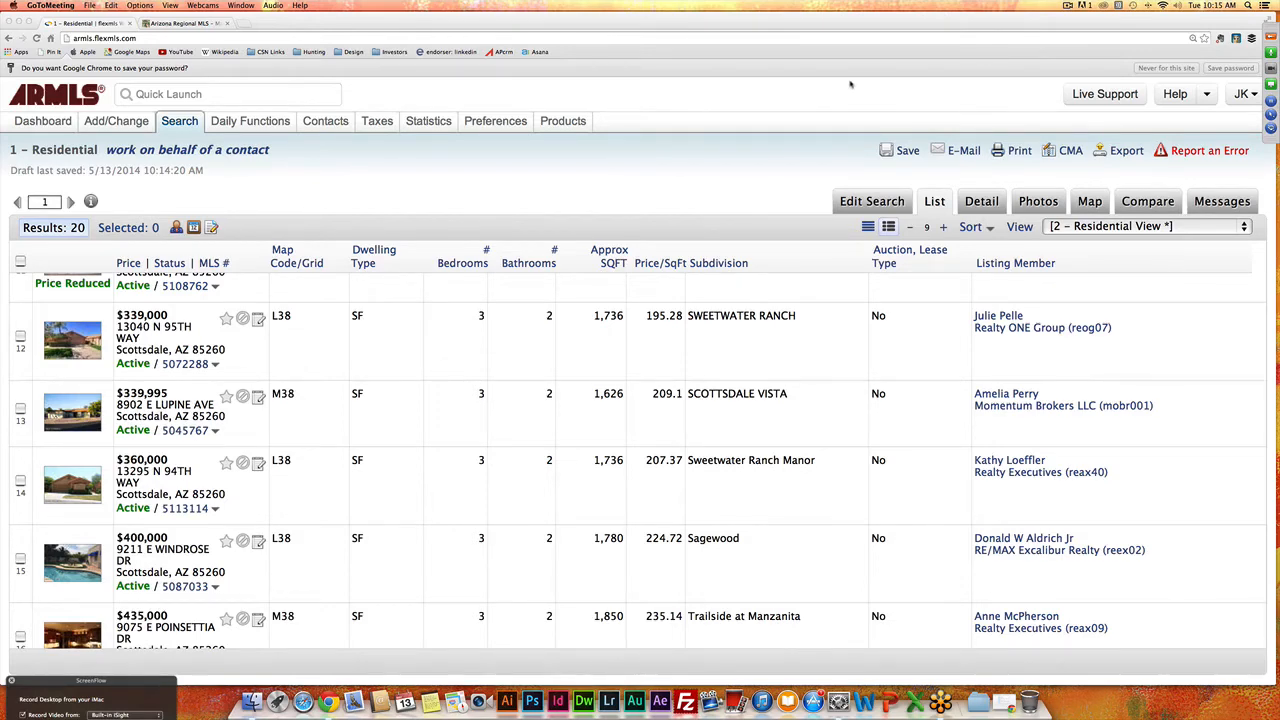
scroll(770, 330, up, 1)
scroll(855, 355, up, 5)
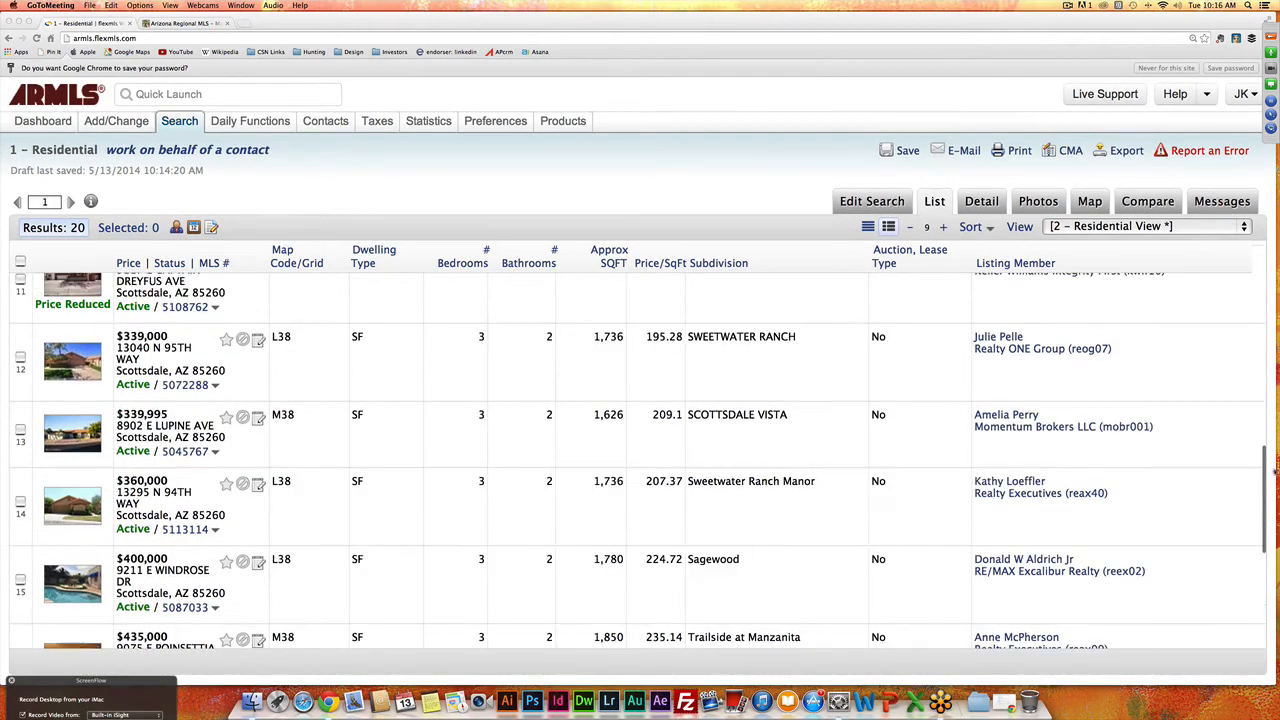
scroll(737, 419, up, 15)
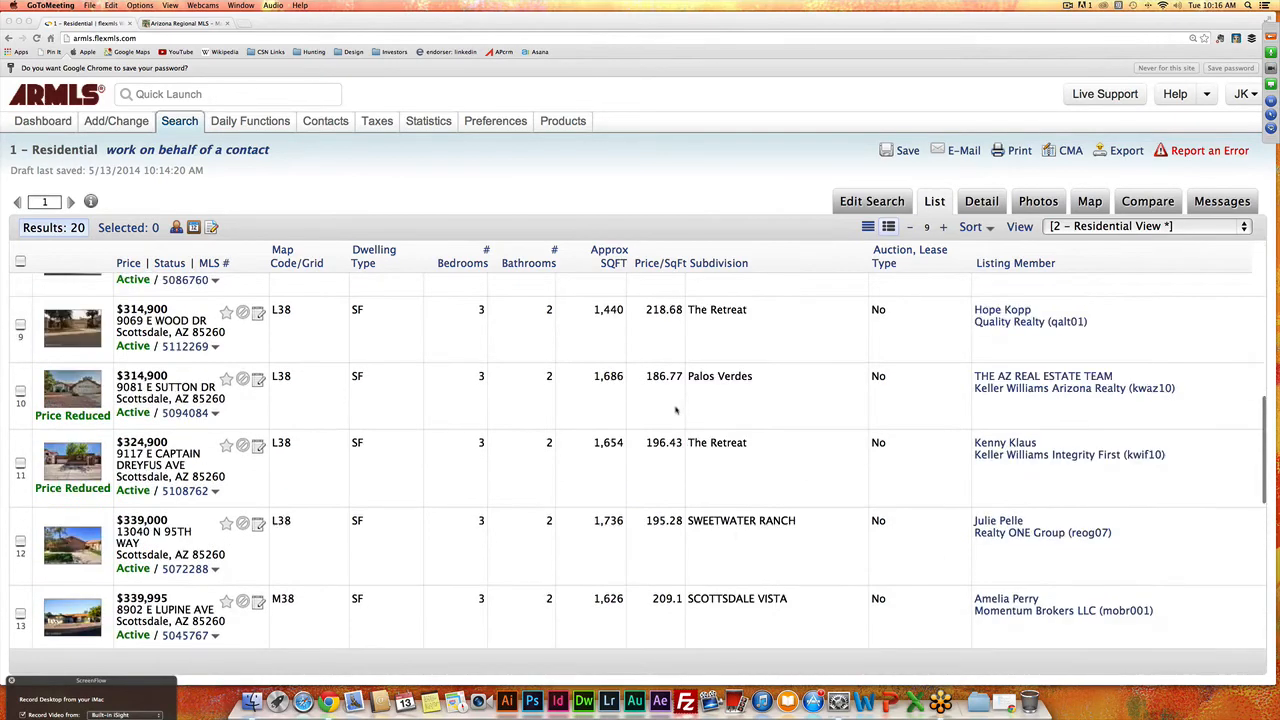
scroll(667, 402, up, 5)
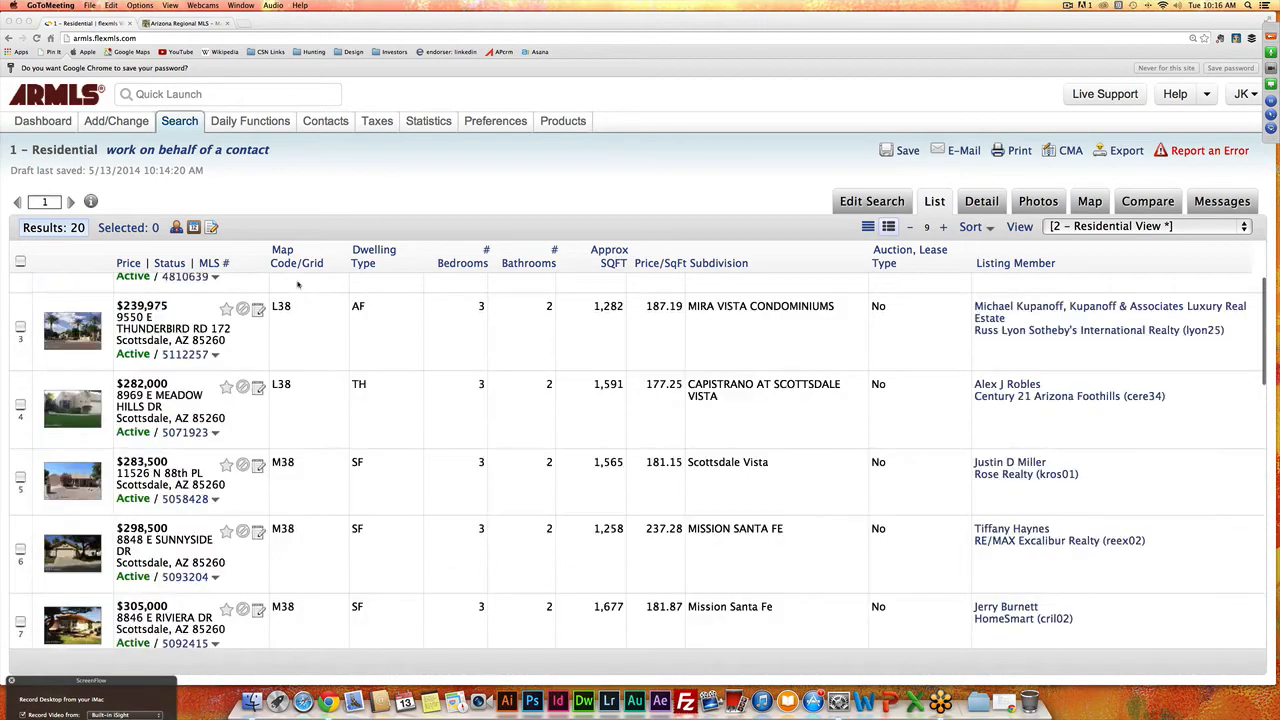
- Return to the map search criteria and limit the year built to 1980 through 1995
click(876, 205)
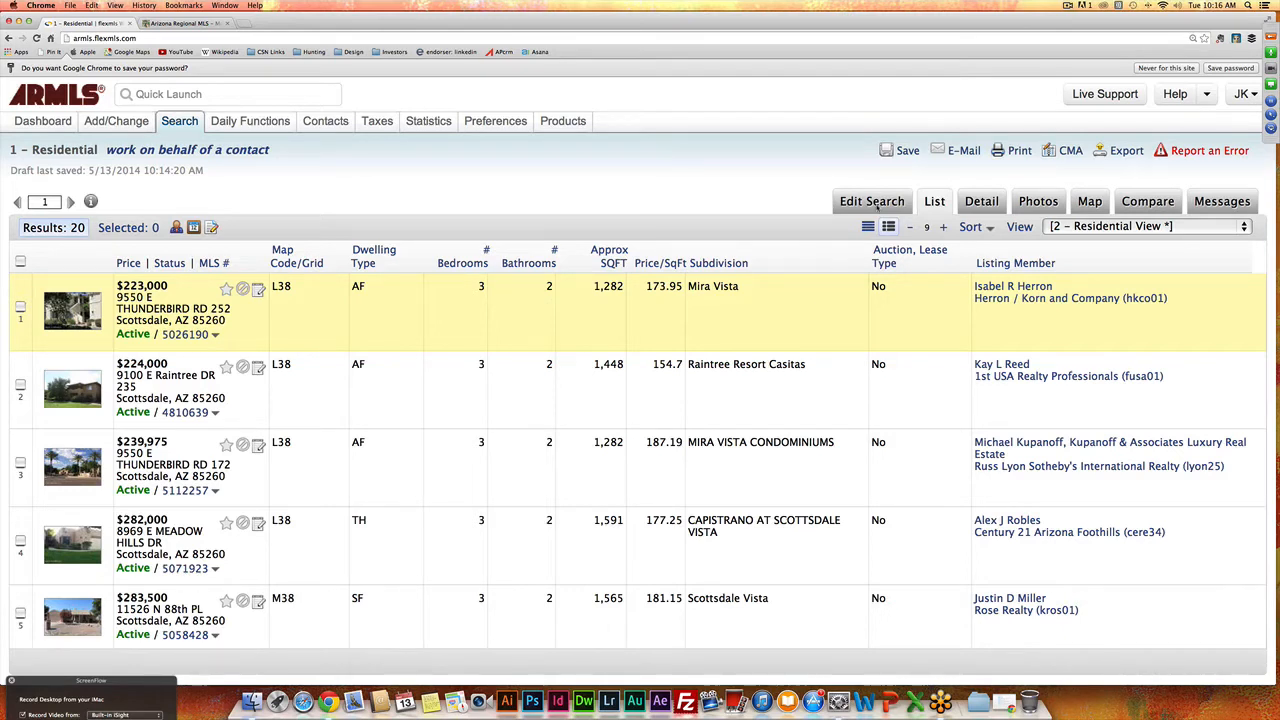
click(872, 205)
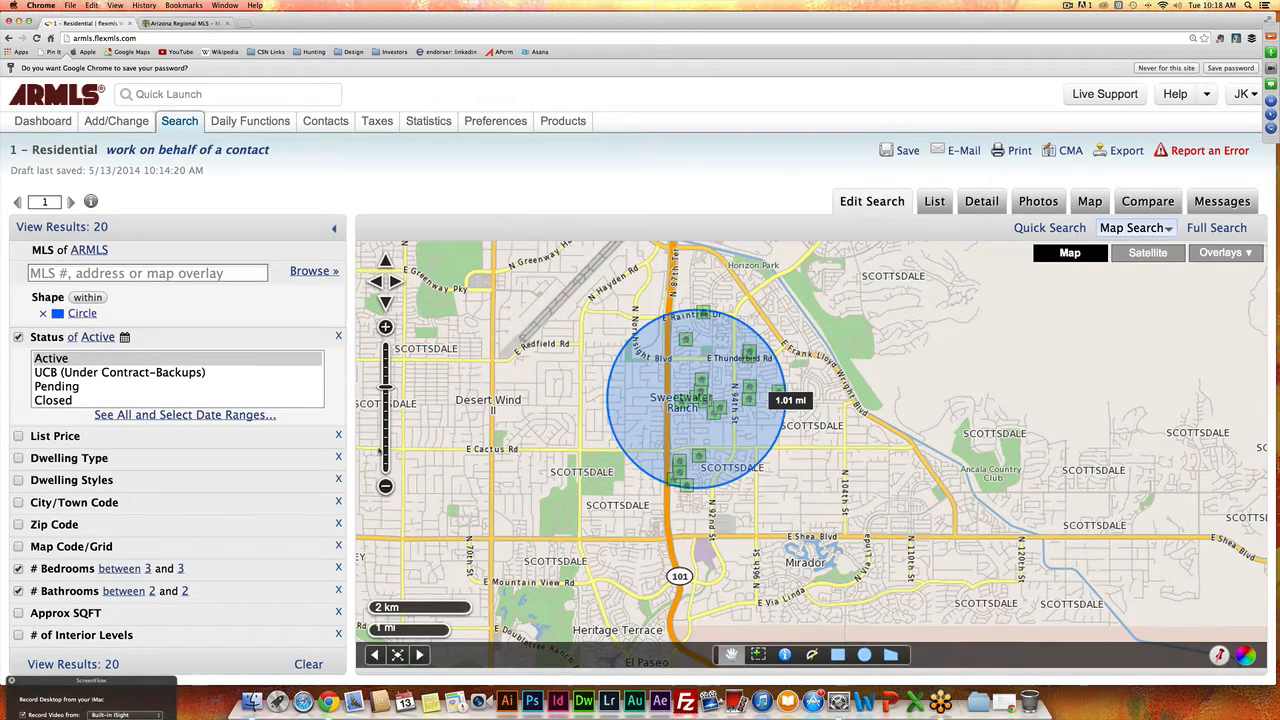
scroll(221, 496, down, 5)
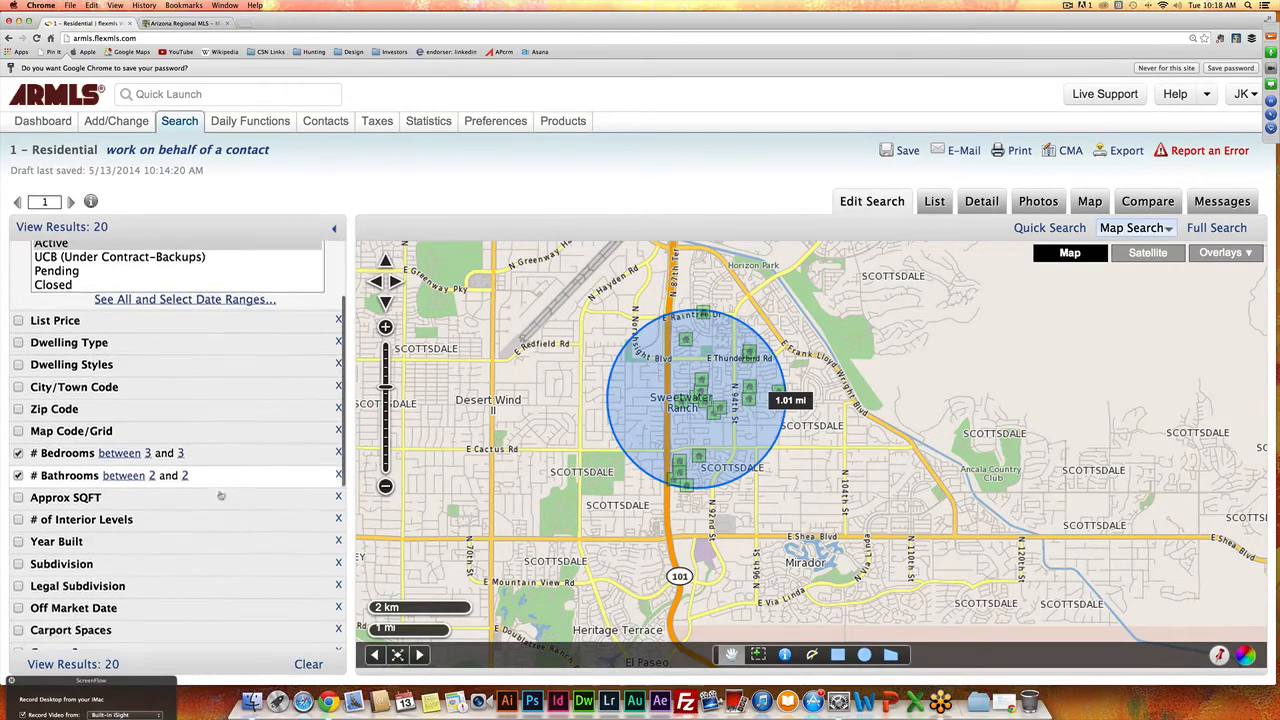
scroll(221, 496, down, 1)
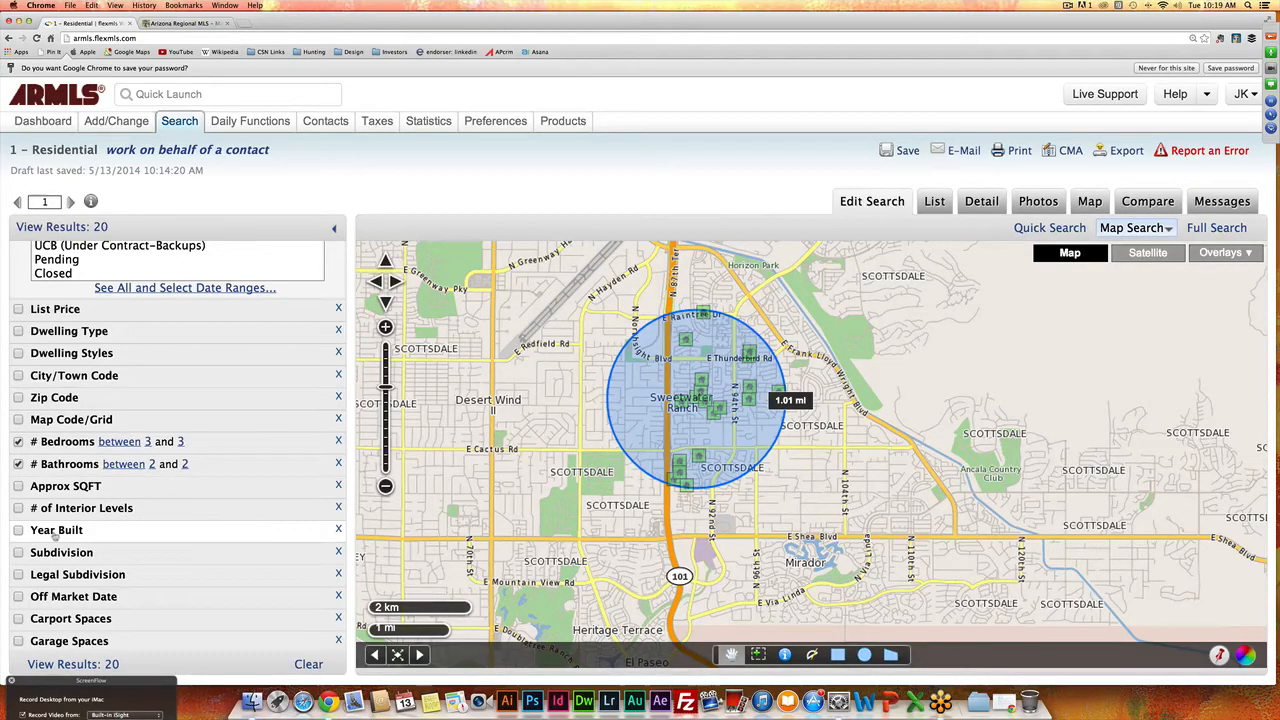
click(55, 532)
click(45, 551)
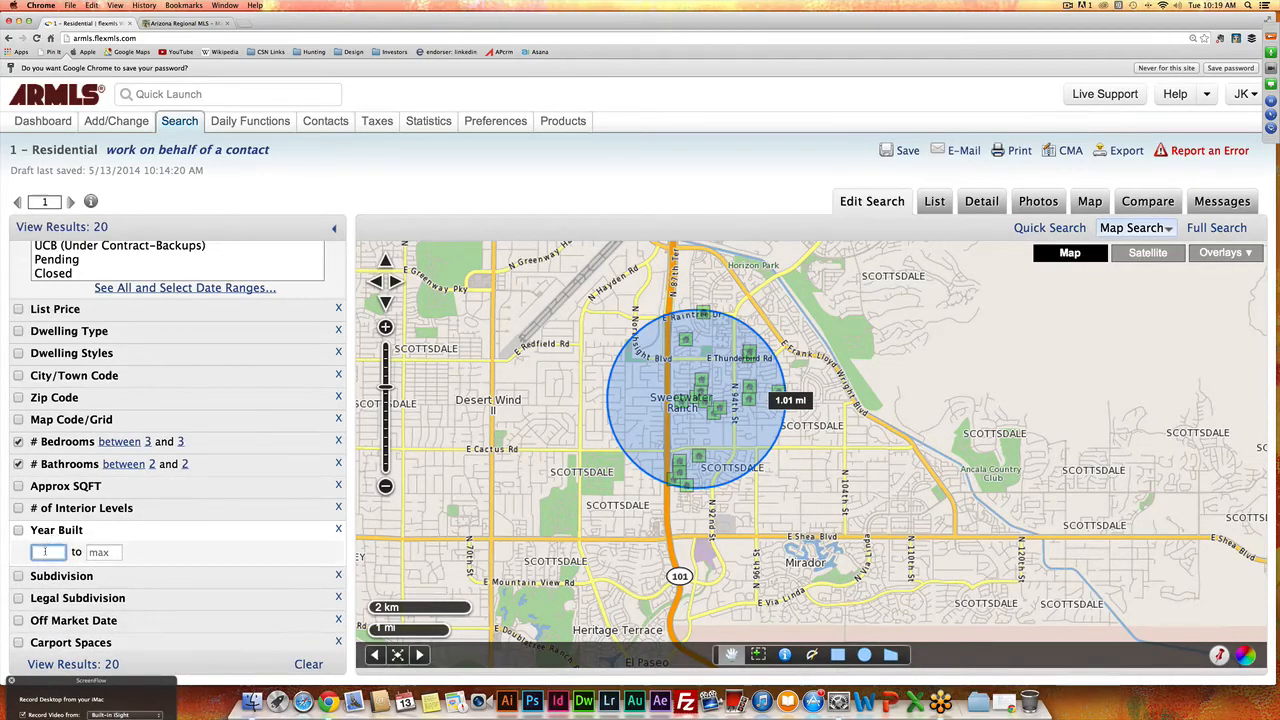
text(198)
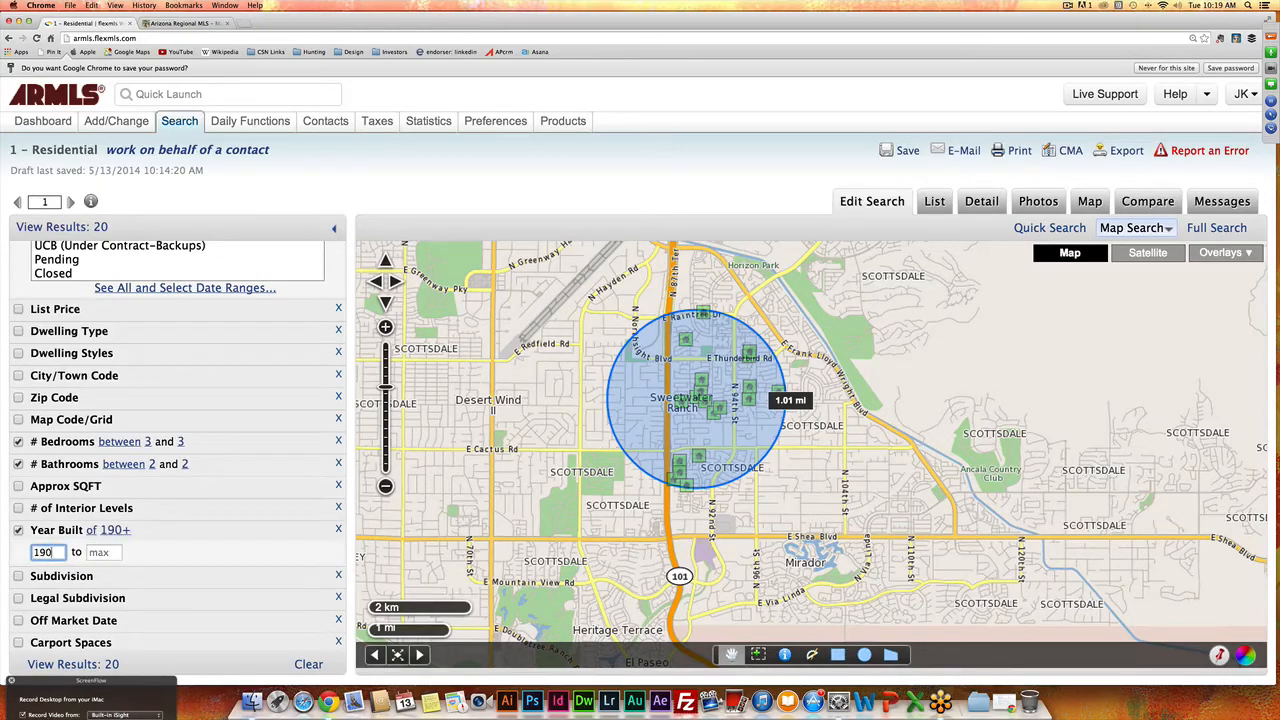
text(0)
click(92, 555)
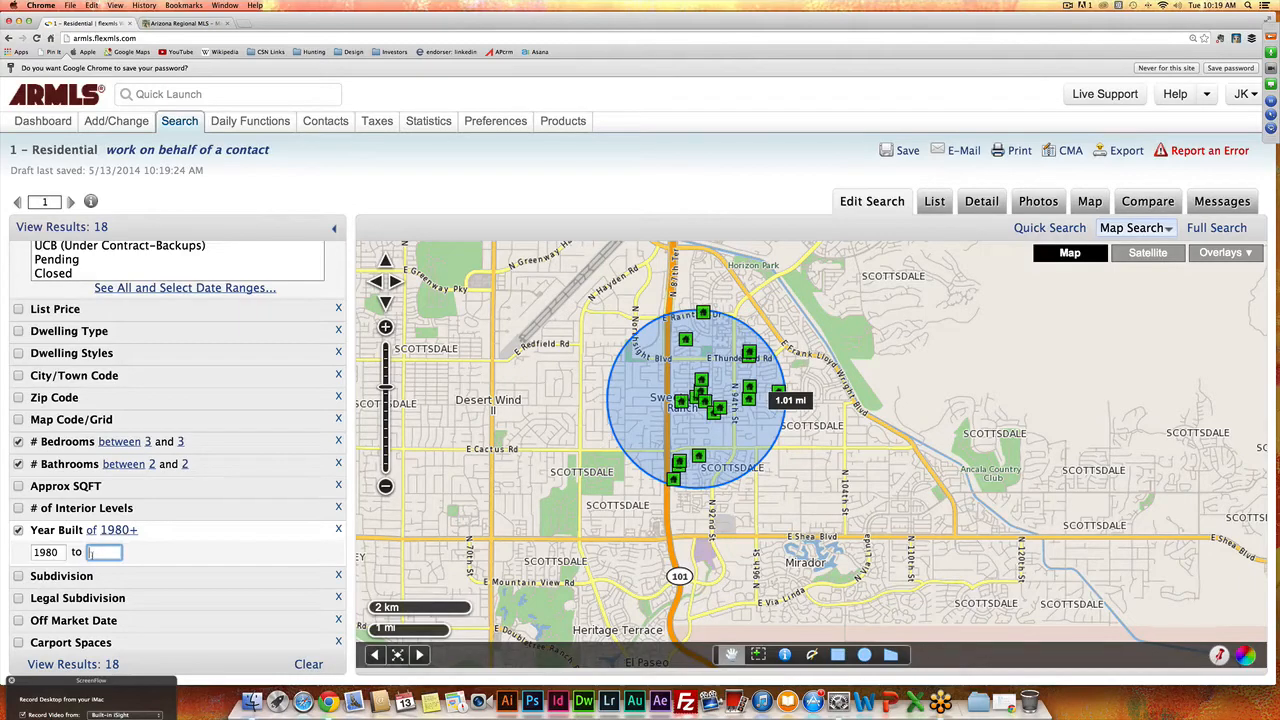
text(199)
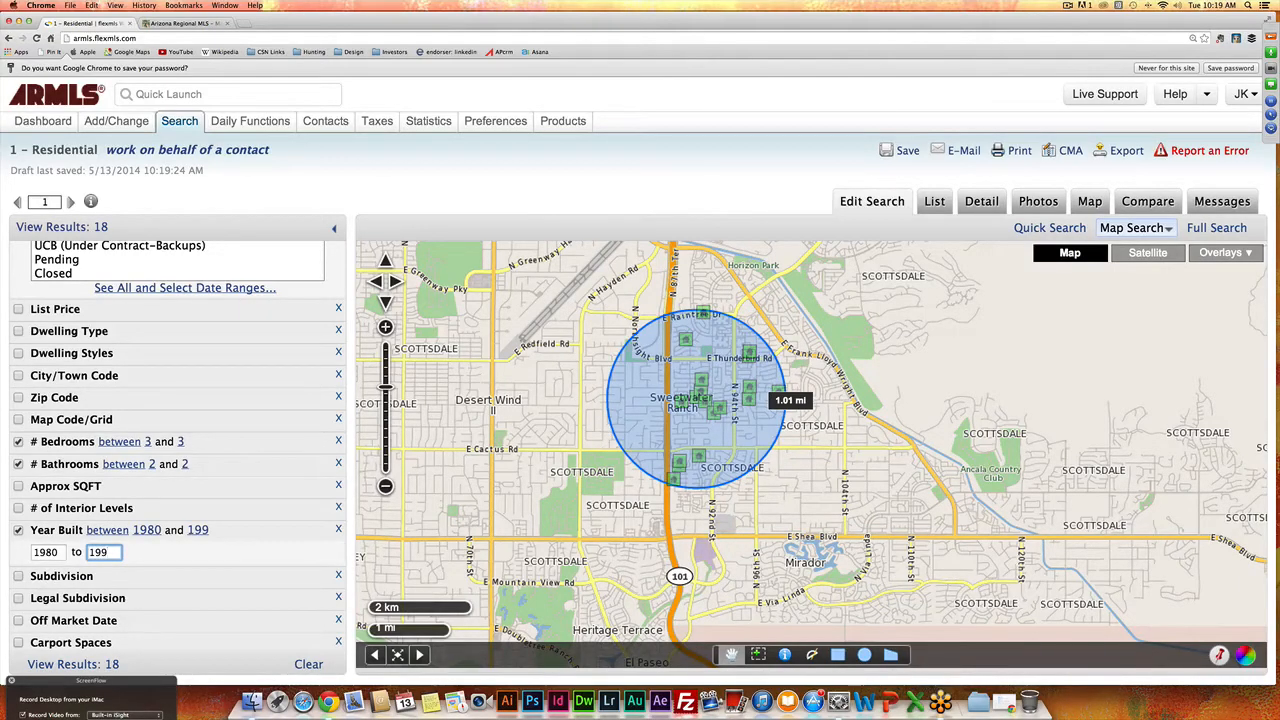
text(5)
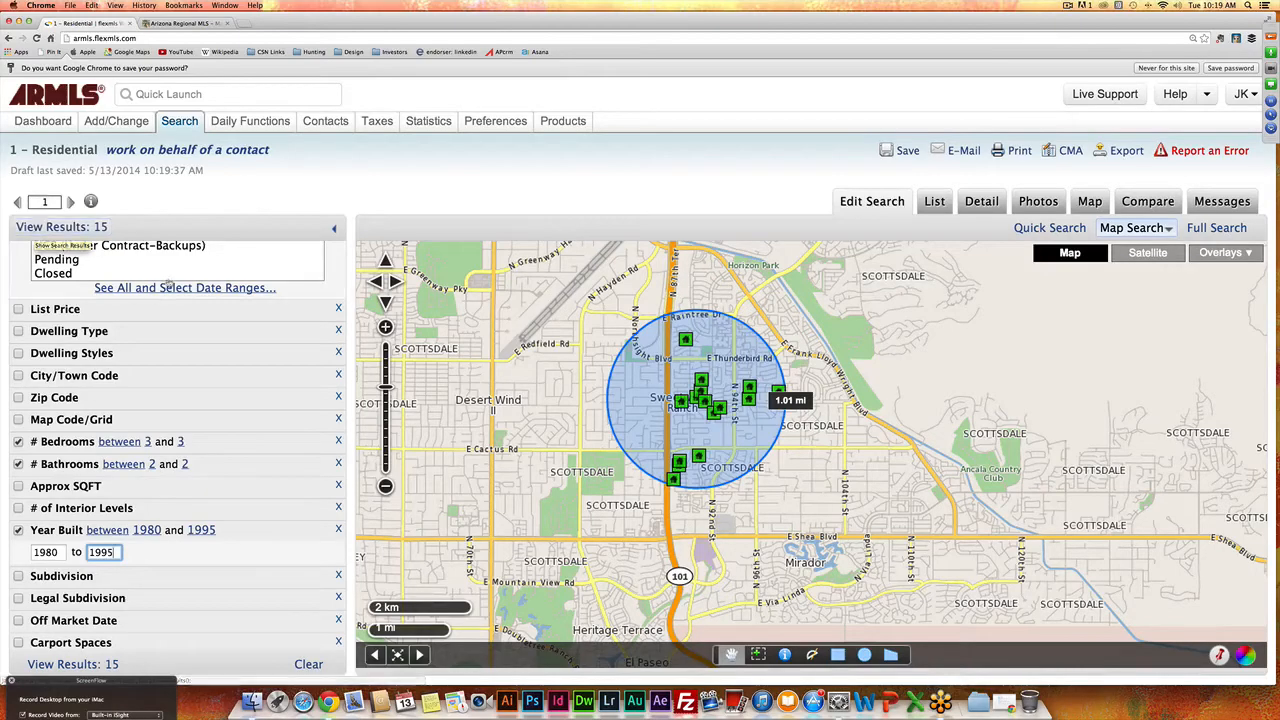
click(600, 189)
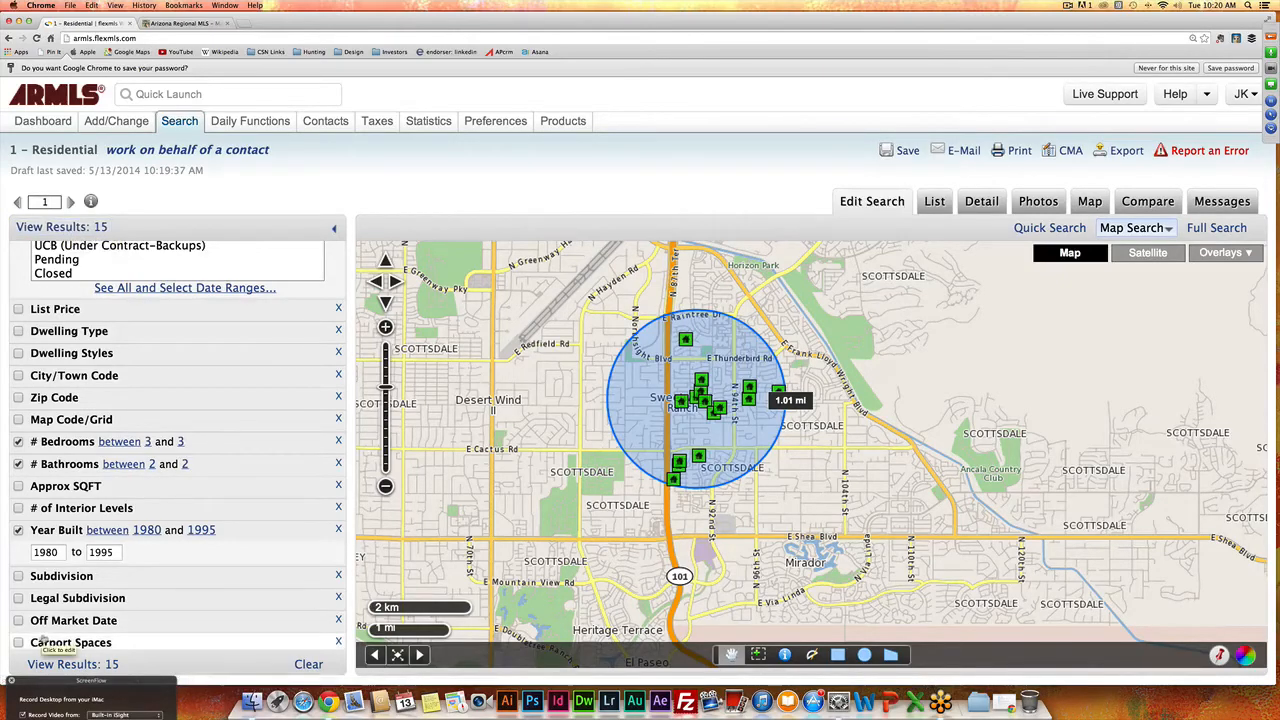
- Set the maximum year built to 1990 and review the matching active listings in the results list
double_click(108, 555)
text(1990)
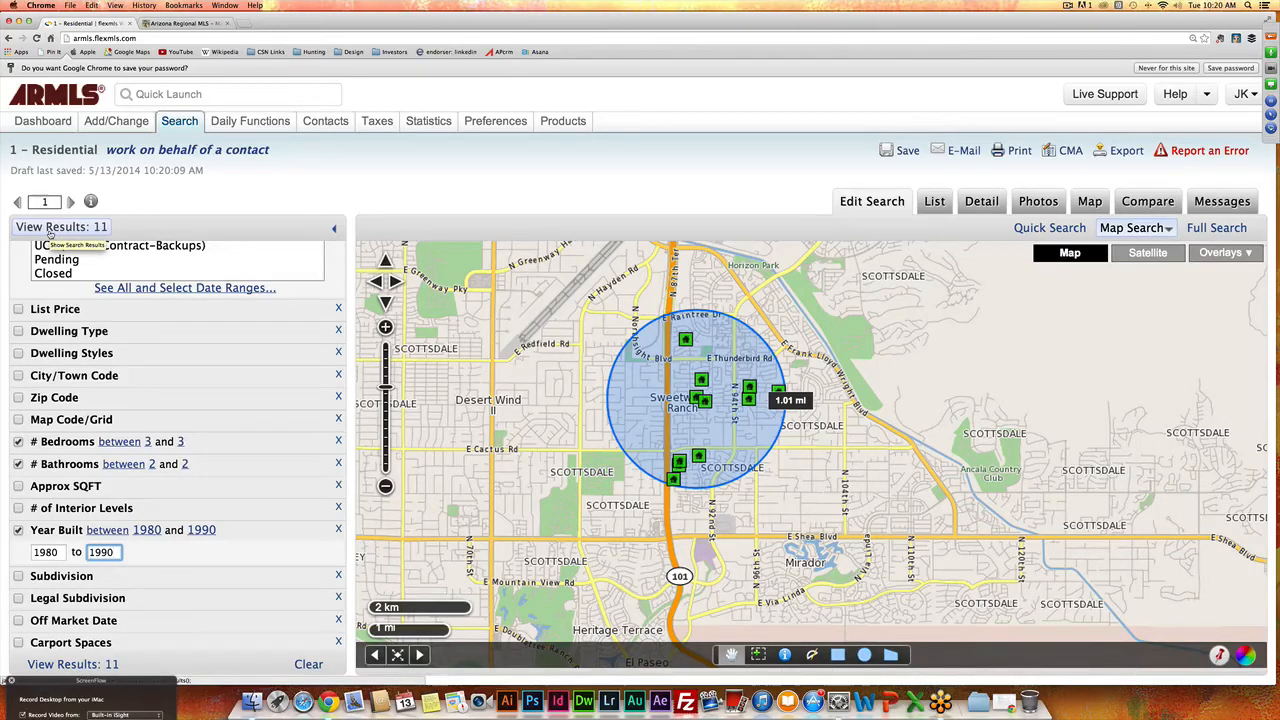
click(45, 229)
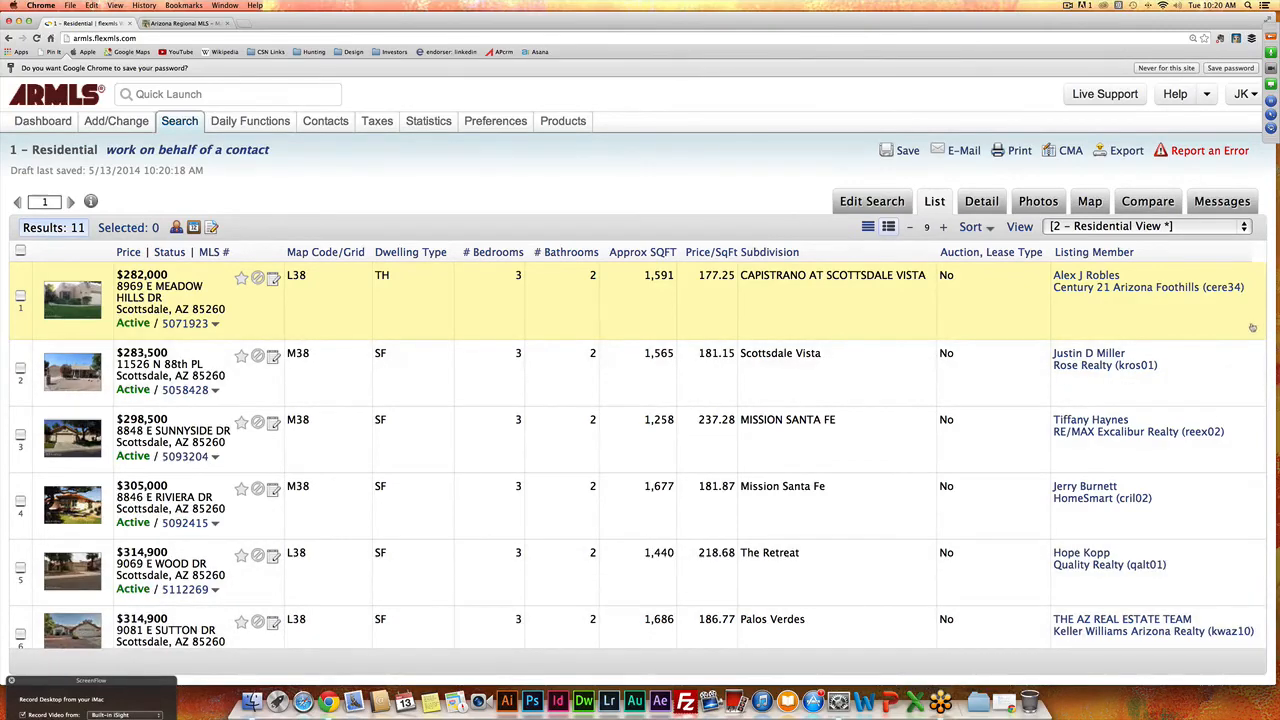
scroll(1100, 371, down, 3)
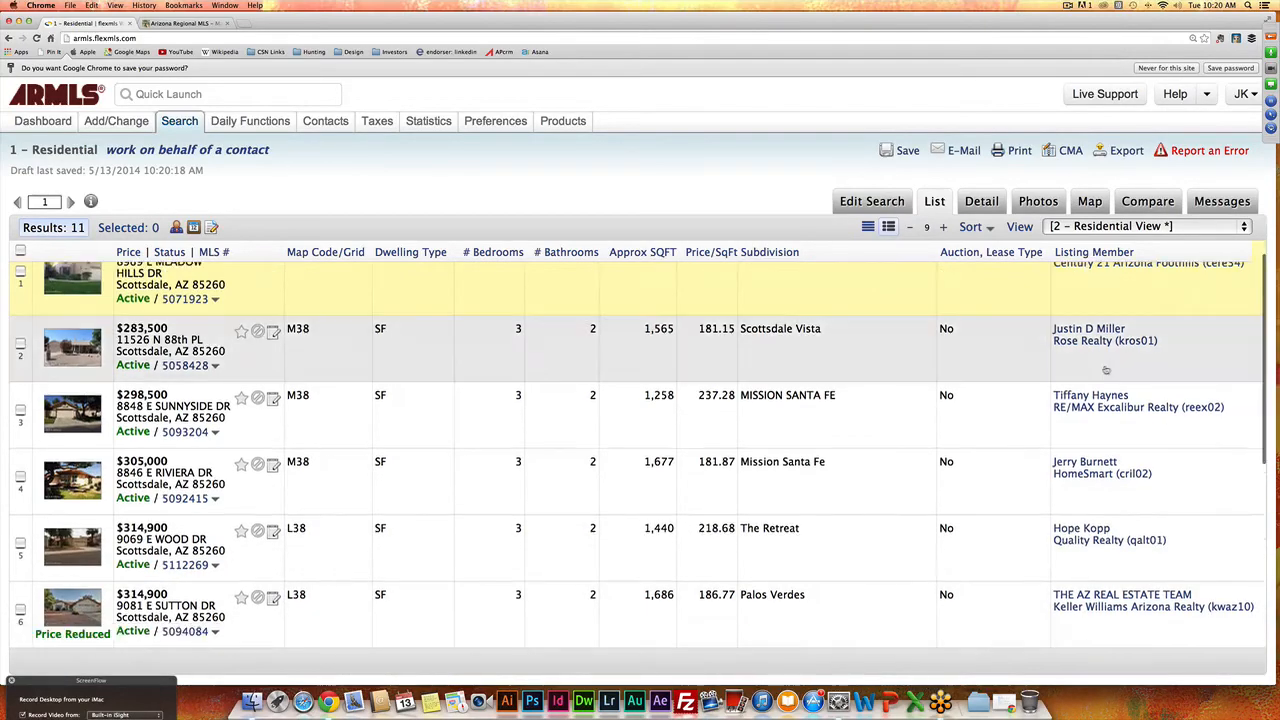
scroll(1095, 372, down, 5)
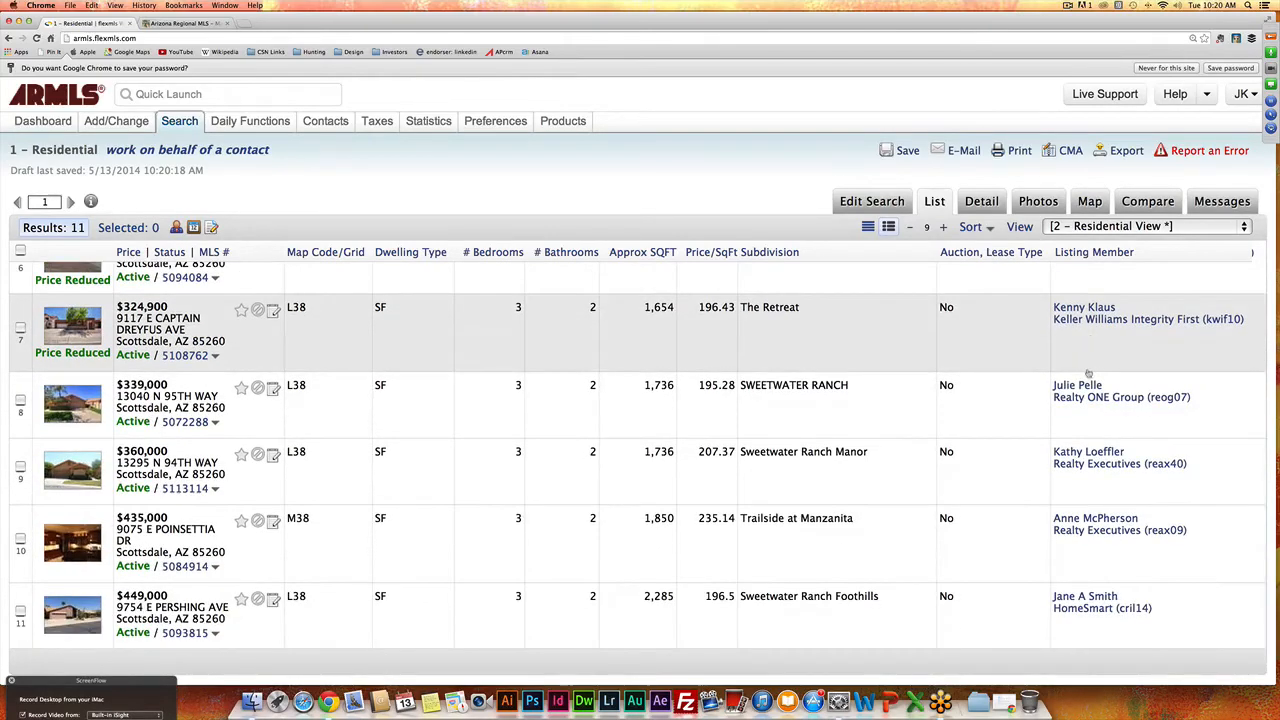
scroll(1089, 373, up, 1)
scroll(1088, 374, up, 10)
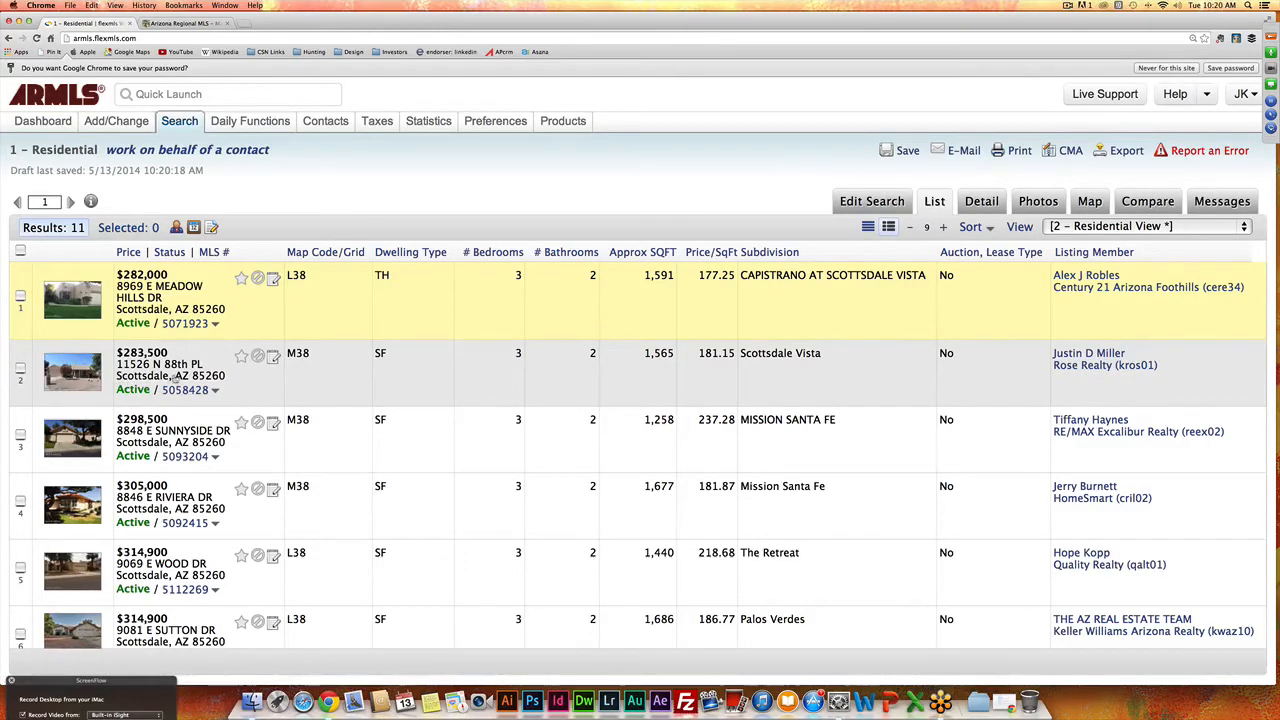
- Open the detail report of the $283,500 Scottsdale Vista listing and look through the other listings beside it
click(180, 391)
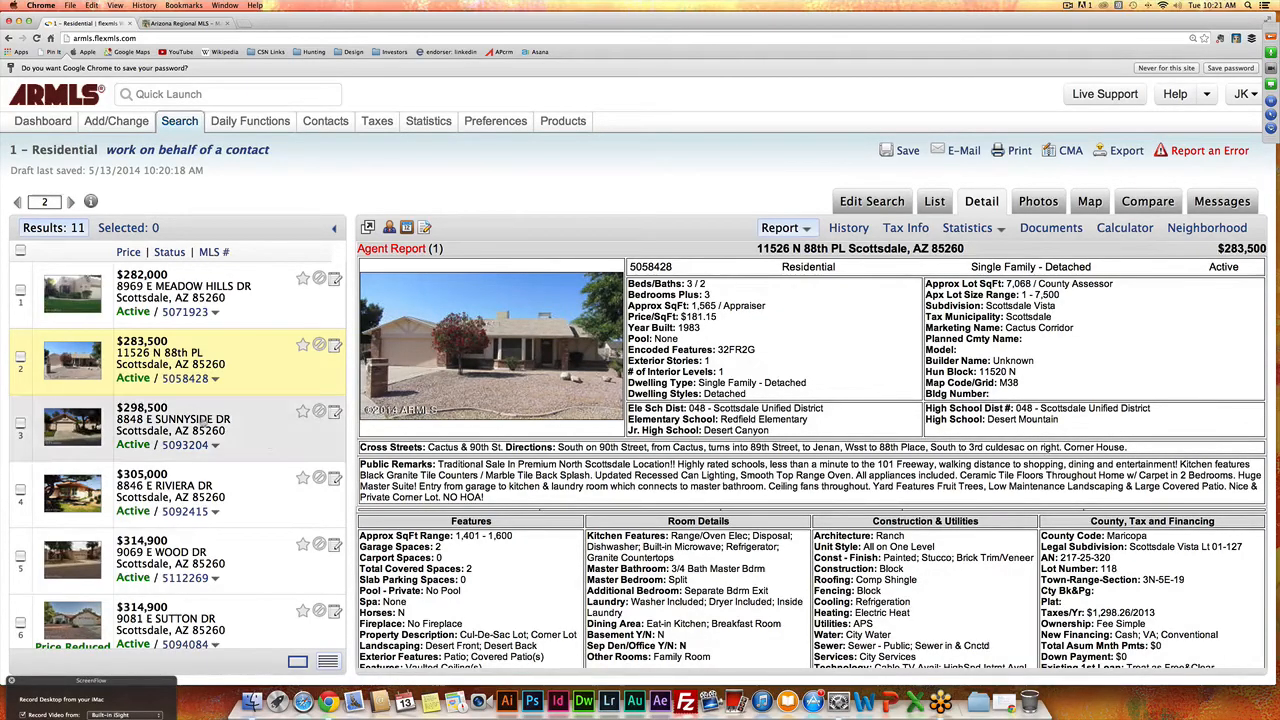
scroll(200, 420, down, 2)
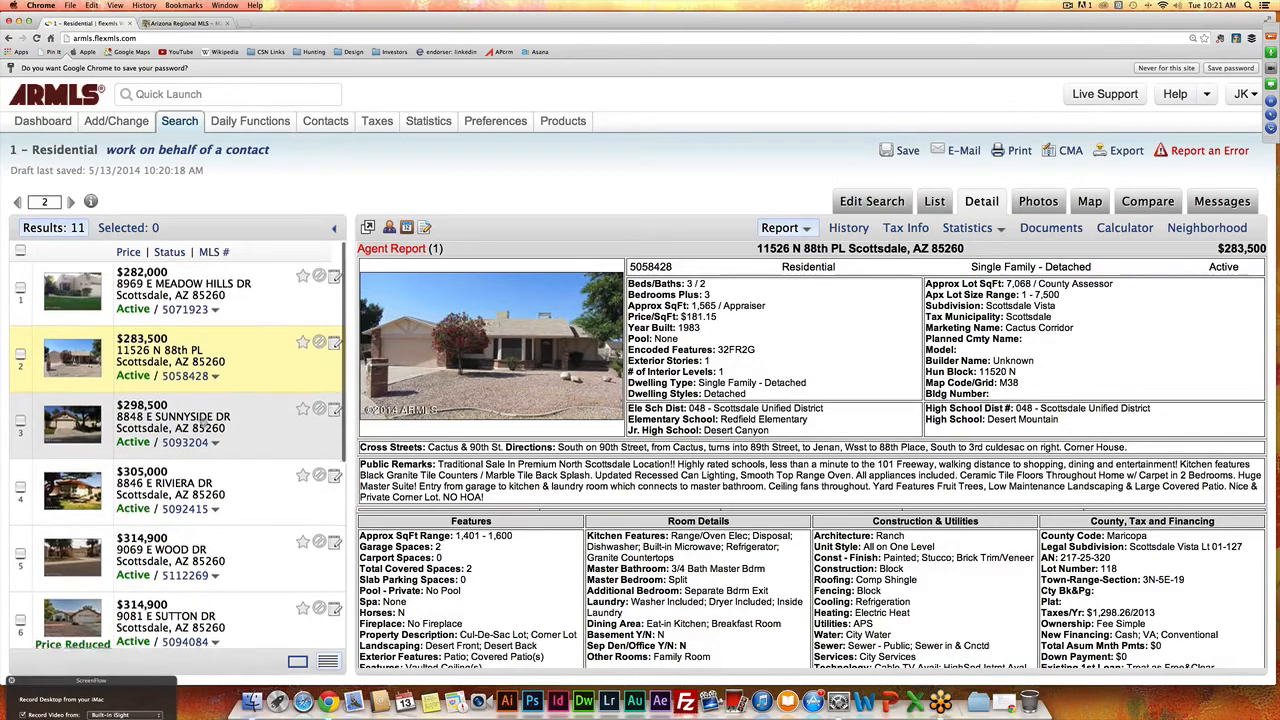
scroll(203, 422, down, 1)
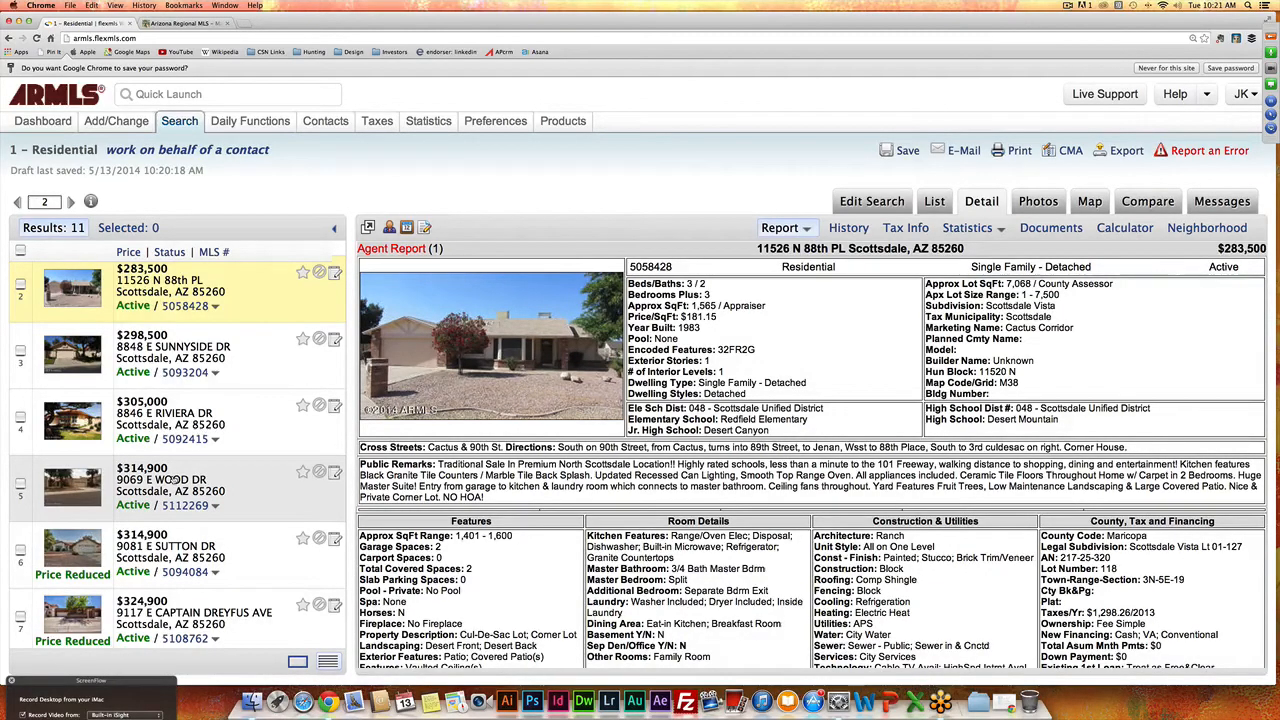
scroll(173, 481, down, 3)
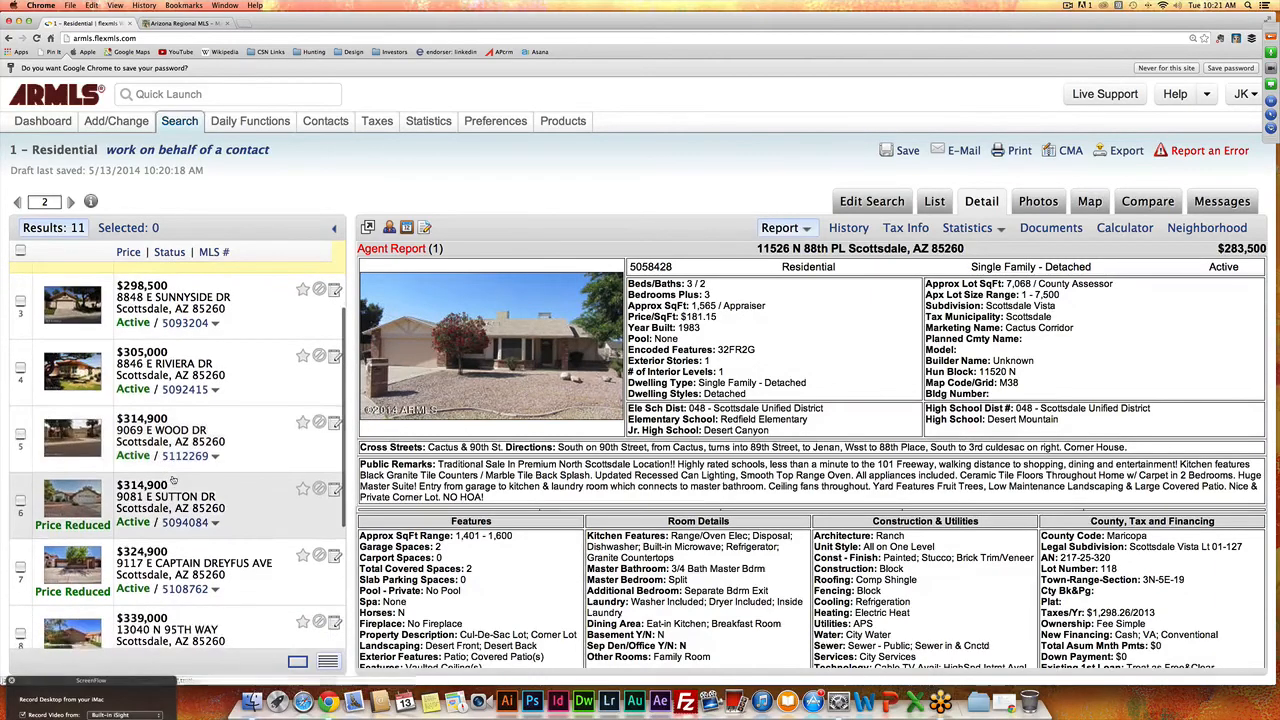
scroll(173, 481, down, 3)
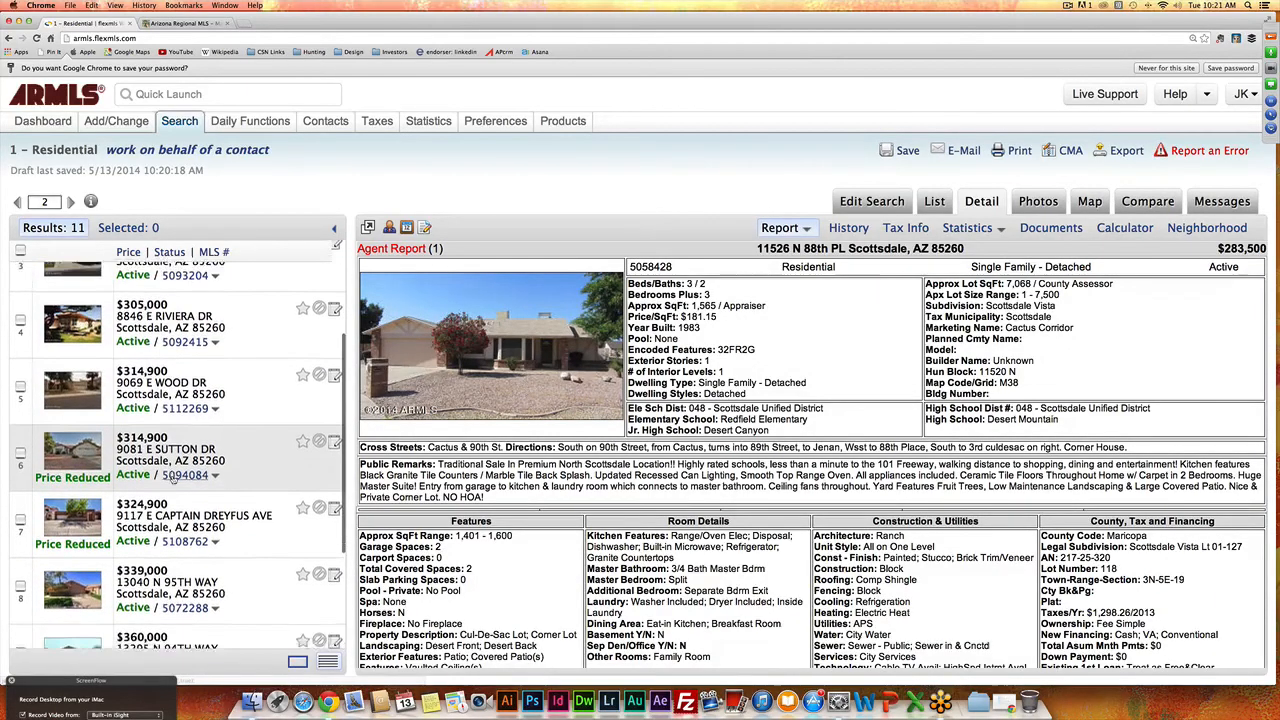
scroll(173, 481, down, 5)
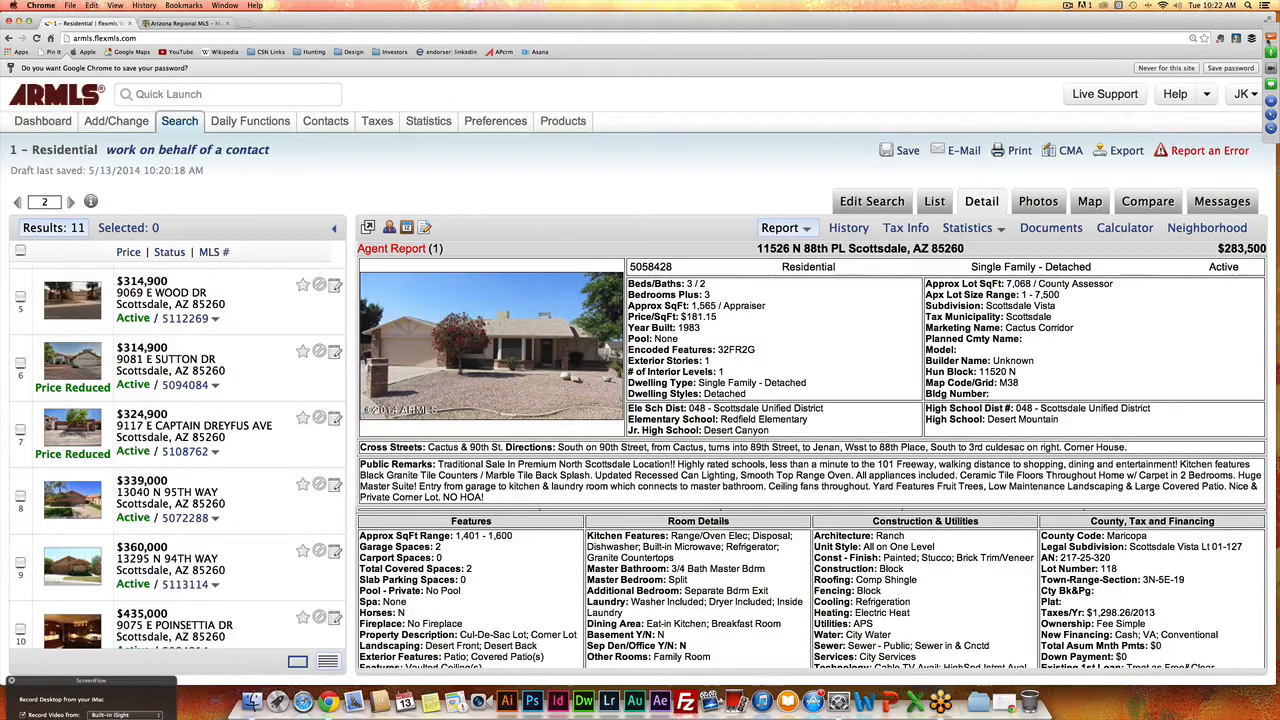
- Switch to the GoToMeeting control panel and end the meeting for everyone
click(1270, 38)
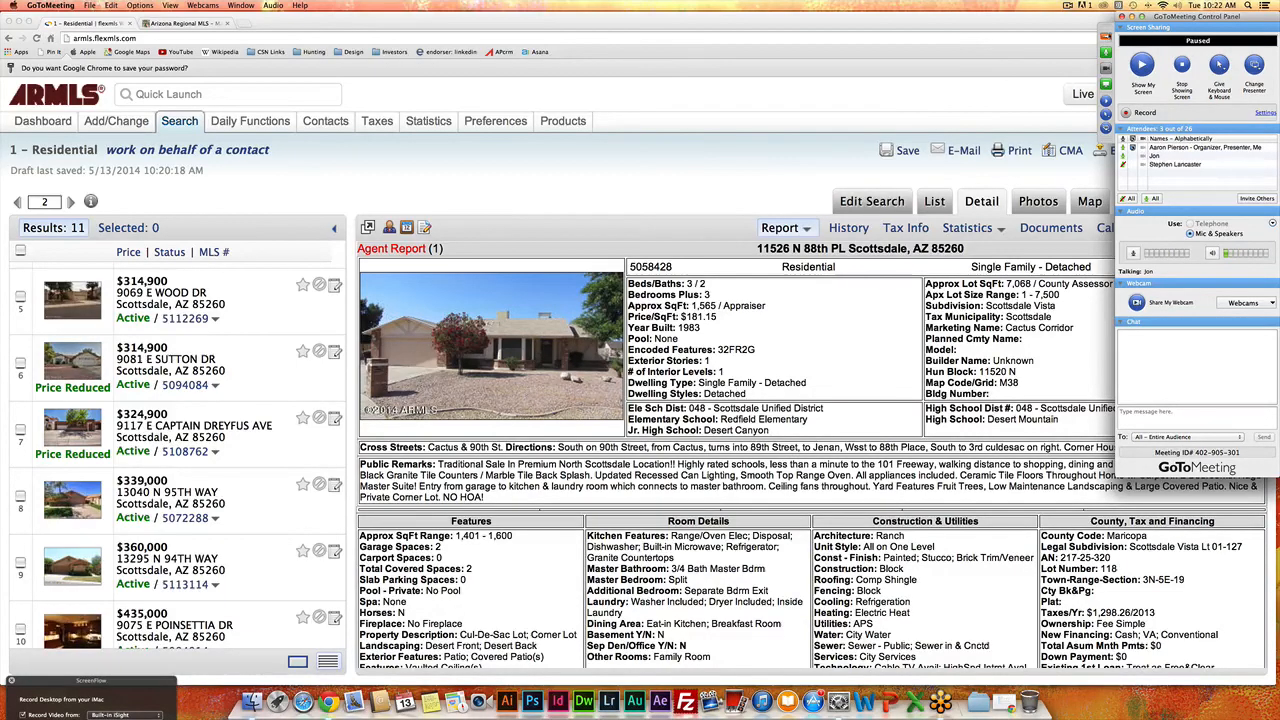
click(1122, 17)
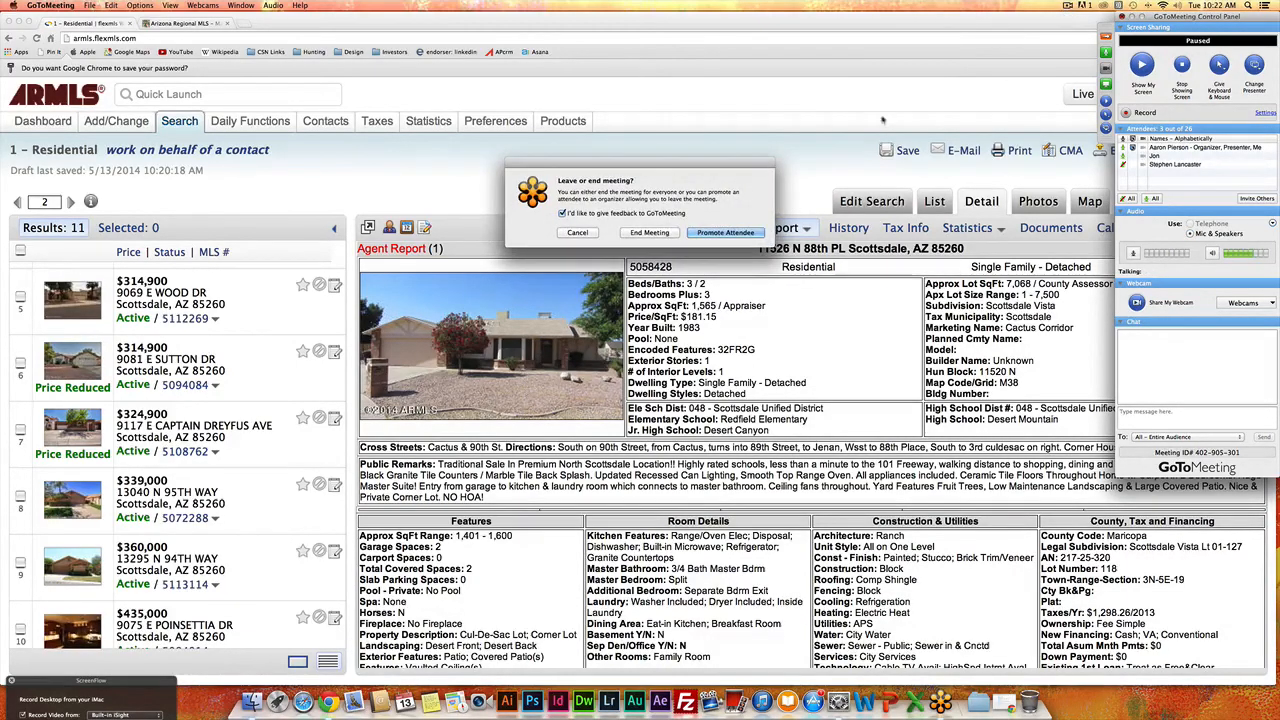
click(648, 232)
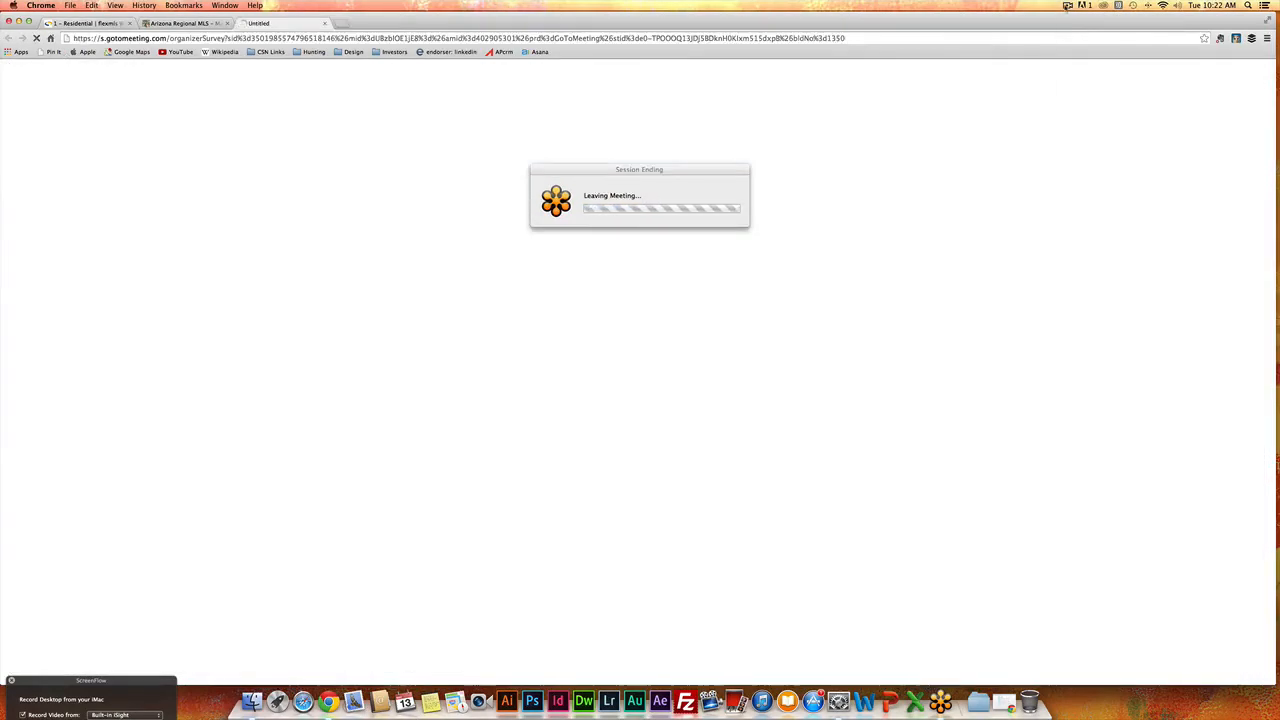
click(1067, 5)
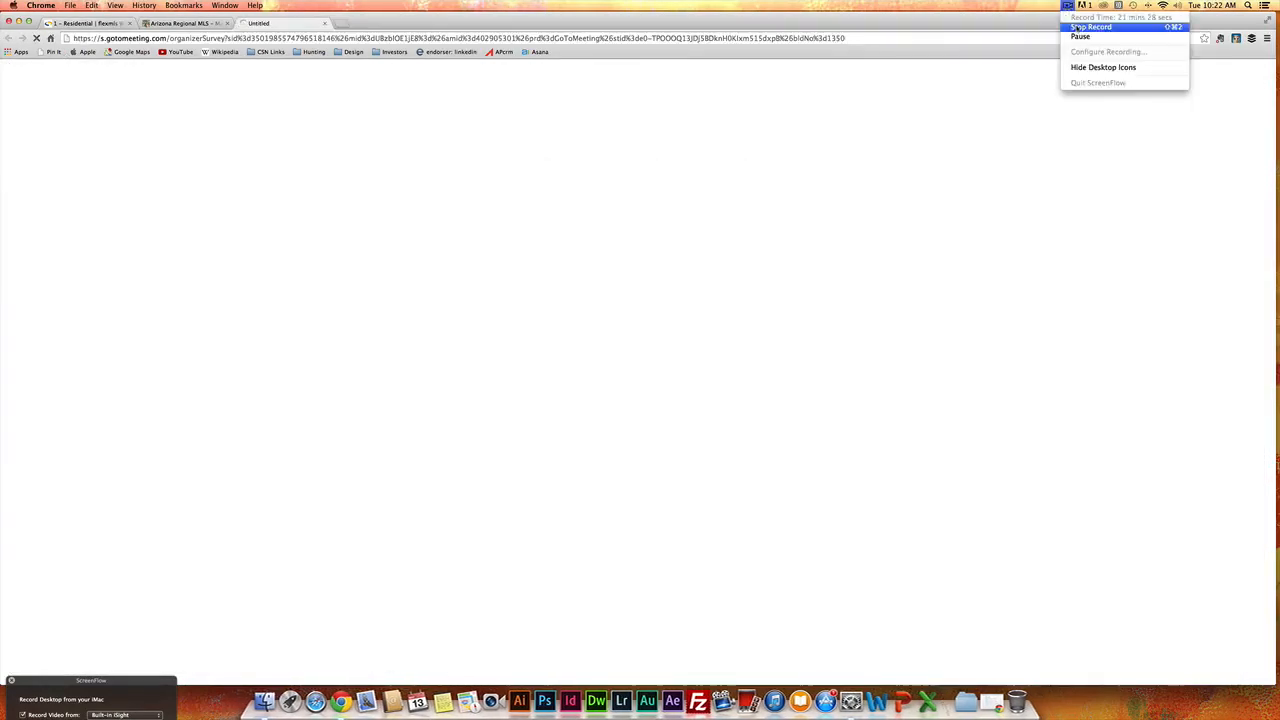